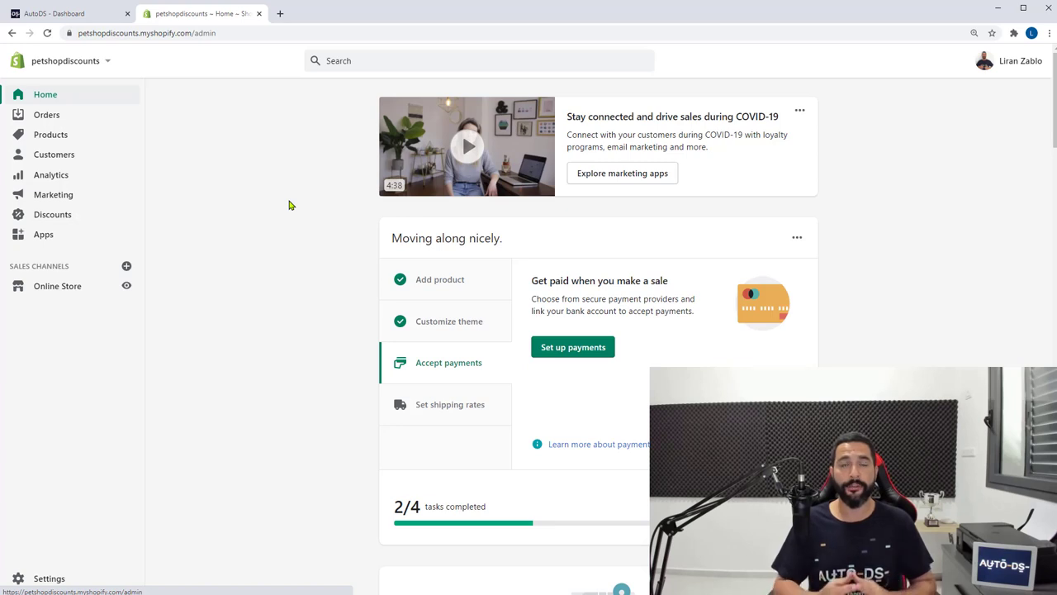
# Open the store's general settings and rename the store to Doggy Dog Club
pyautogui.click(47, 582)
pyautogui.click(387, 147)
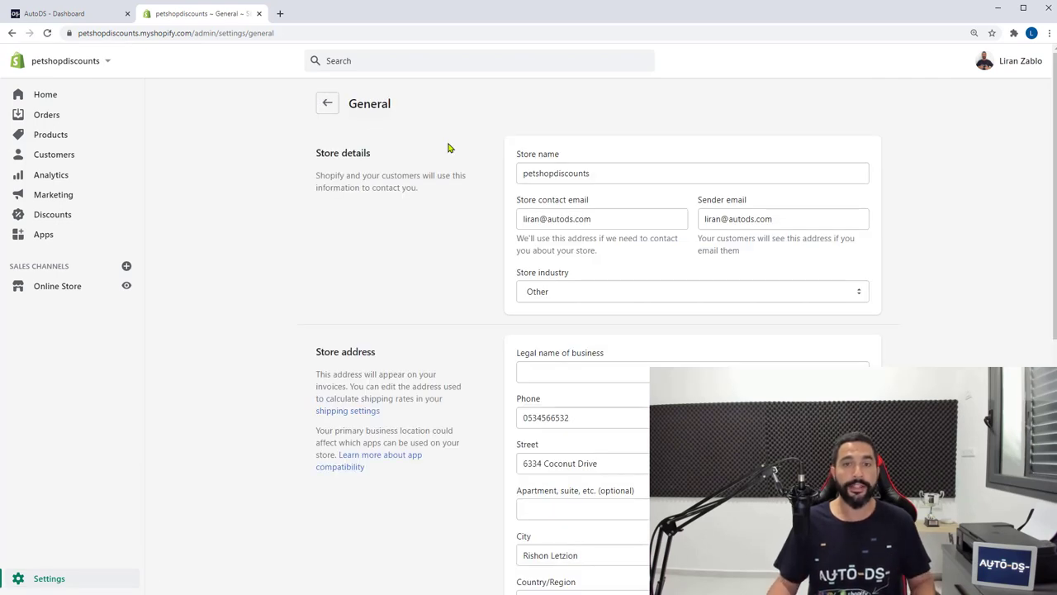
pyautogui.moveTo(613, 175); pyautogui.dragTo(490, 188)
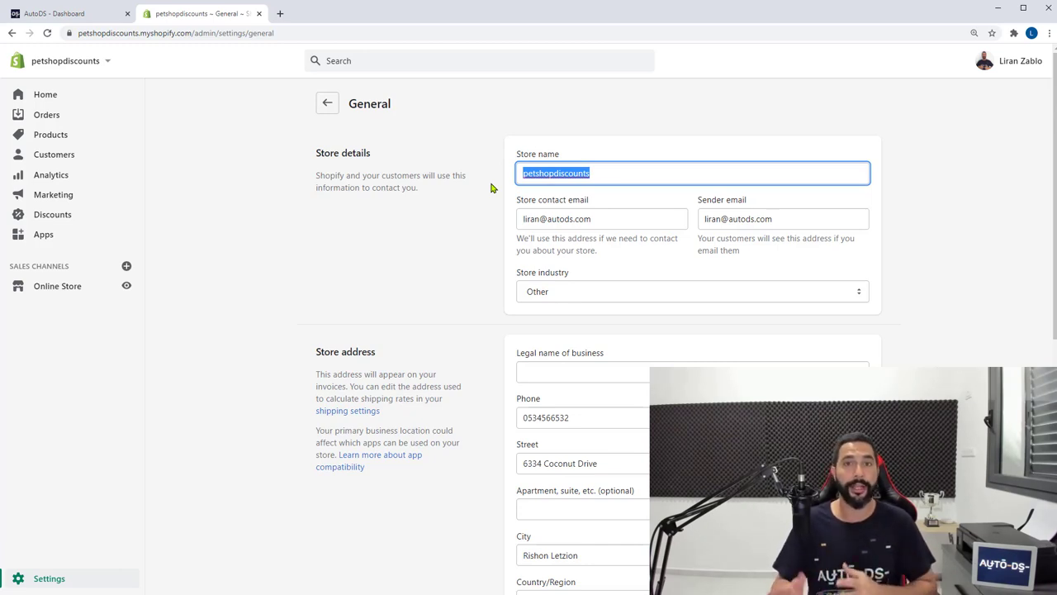
pyautogui.write('Doggy ')
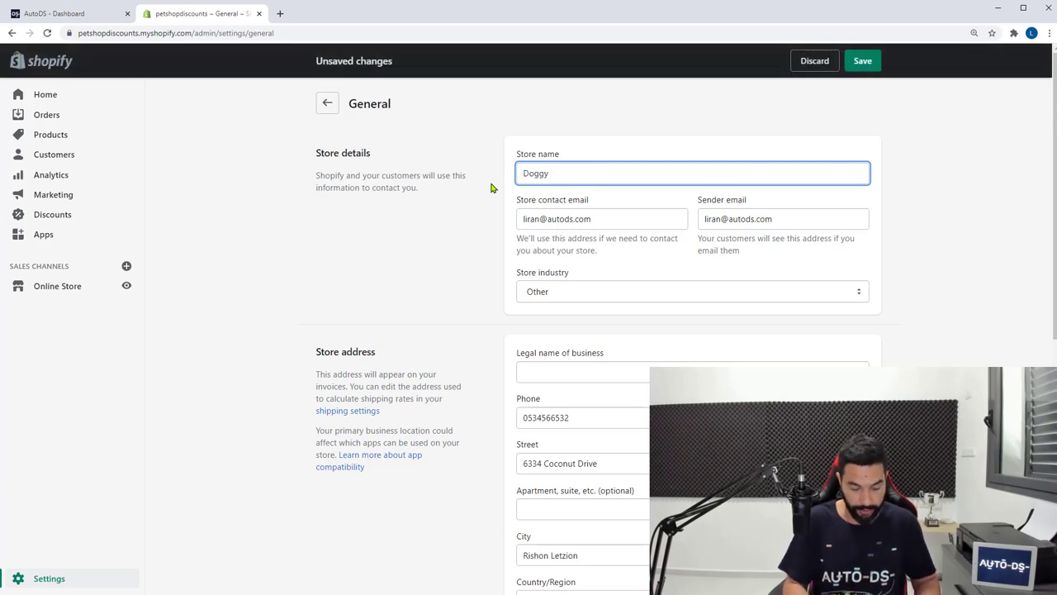
pyautogui.write('Dog Club')
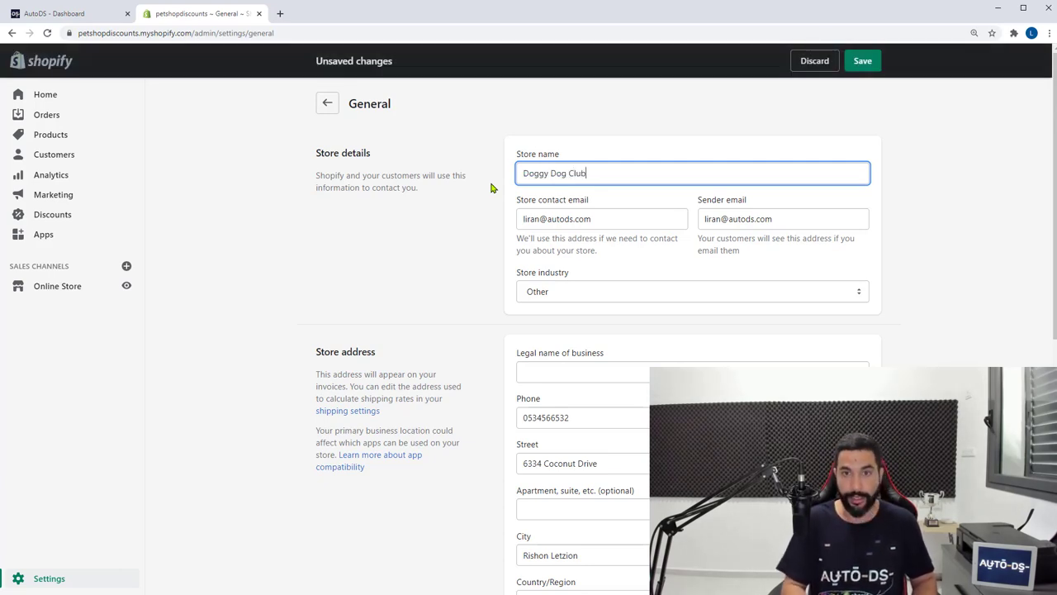
# Set the store currency to US Dollar (USD) and save the general settings
pyautogui.scroll(-6, 441, 168)
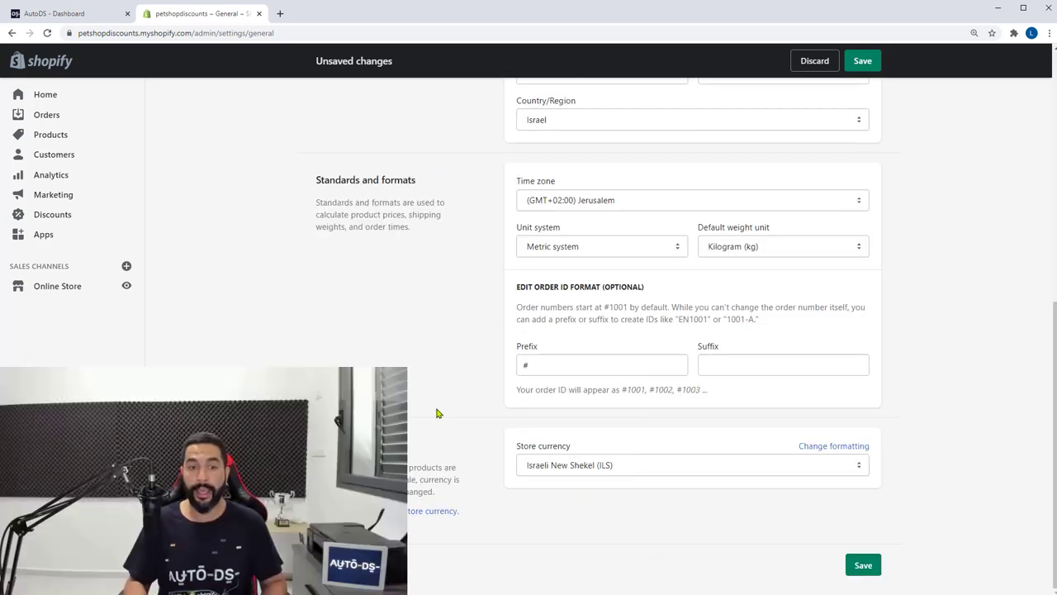
pyautogui.click(553, 469)
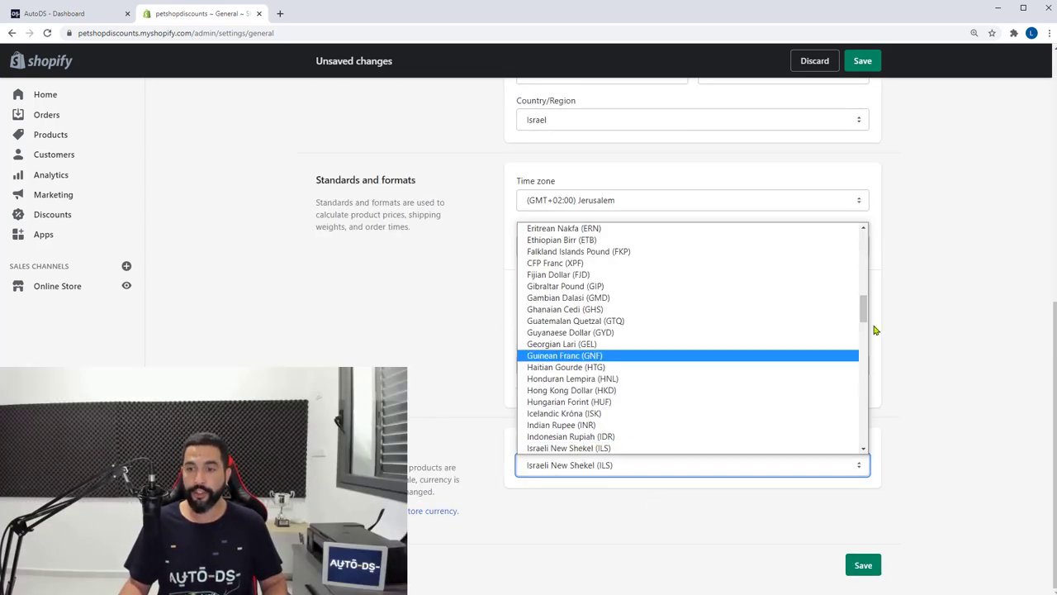
pyautogui.moveTo(867, 309); pyautogui.dragTo(870, 226)
pyautogui.click(735, 229)
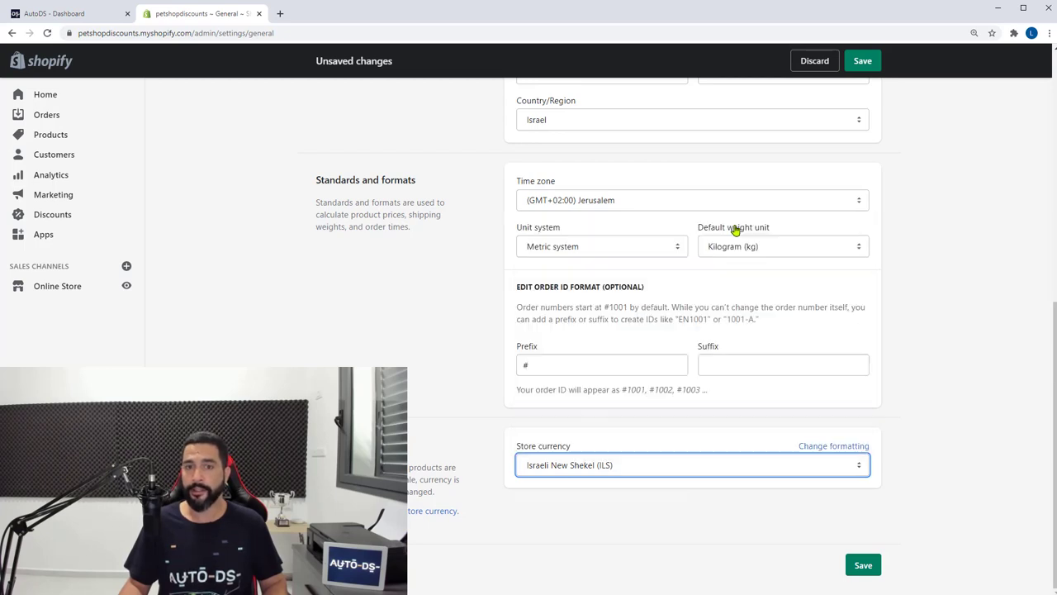
pyautogui.click(876, 566)
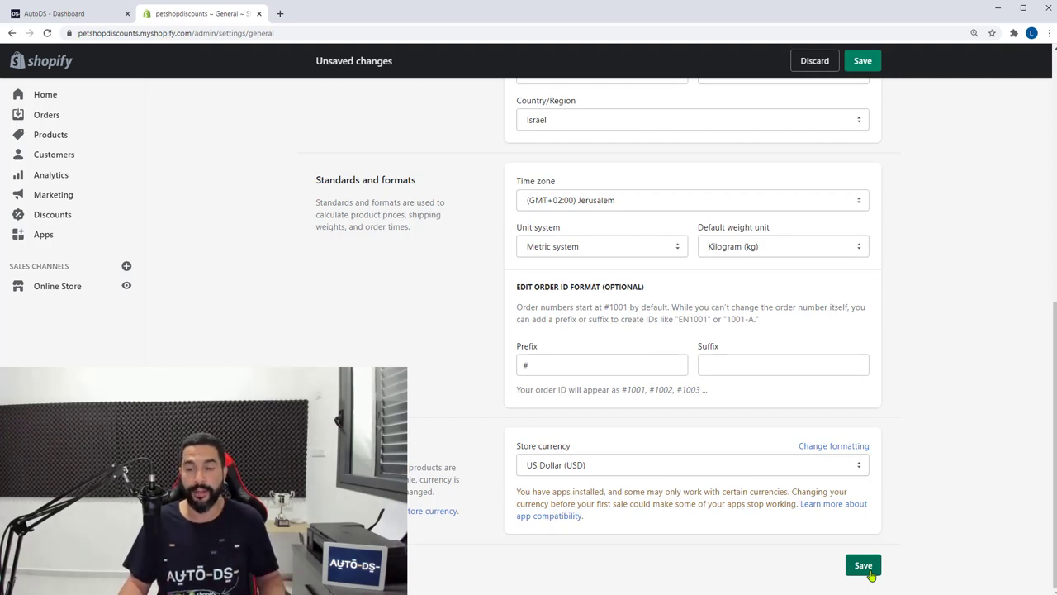
pyautogui.click(870, 575)
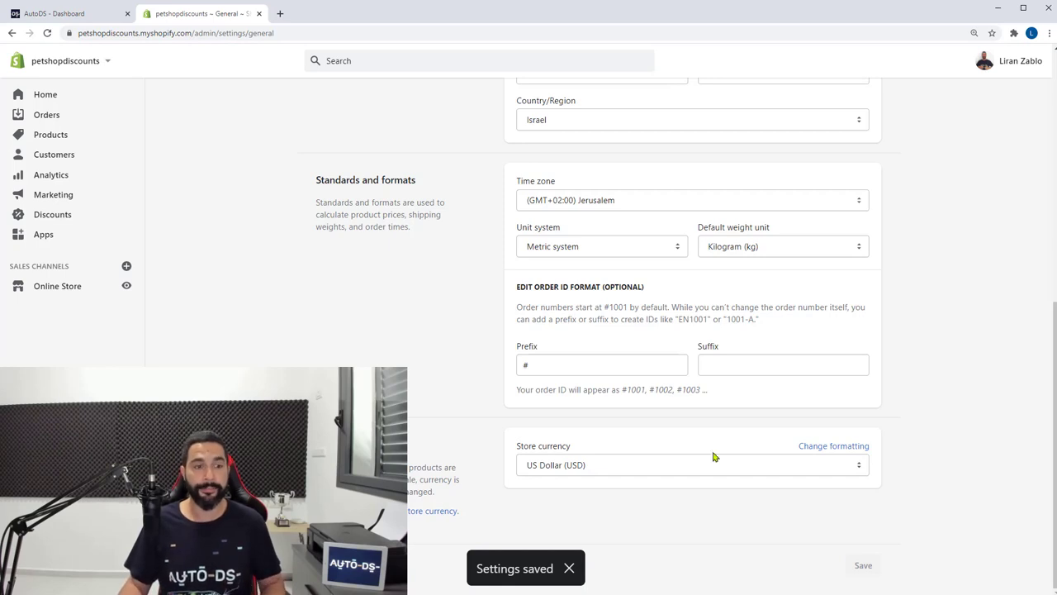
# Customize the Debut theme's header to show the announcement bar, with its home-page-only restriction turned off
pyautogui.click(64, 288)
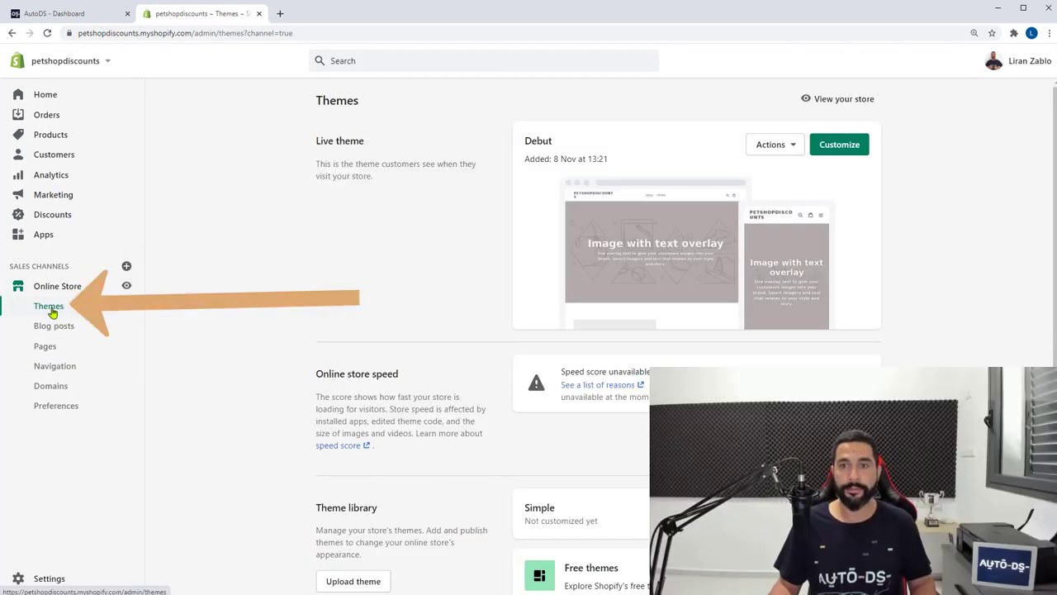
pyautogui.click(850, 155)
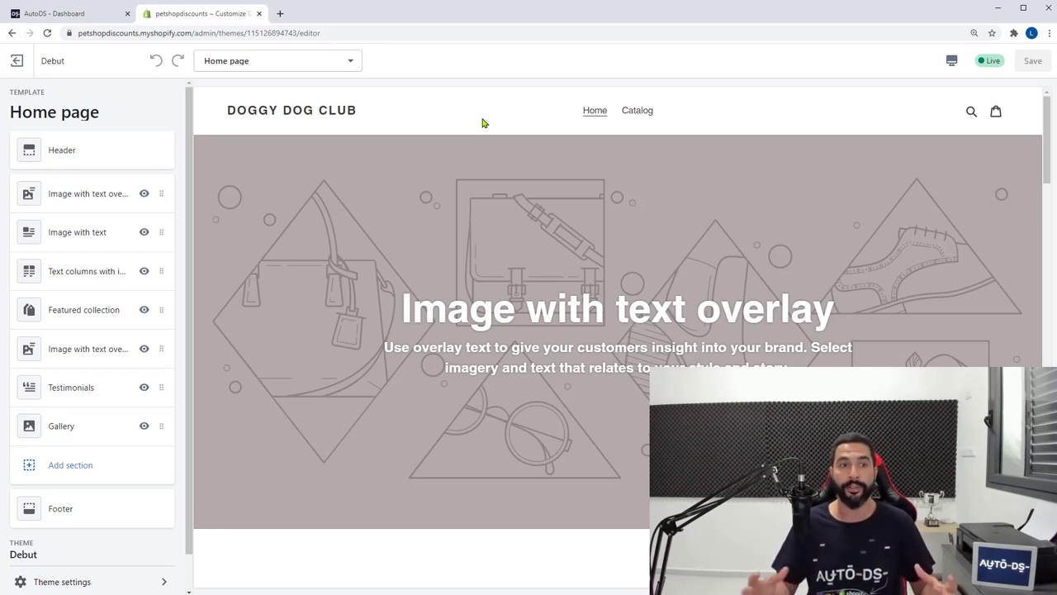
pyautogui.click(99, 154)
pyautogui.scroll(-1, 122, 328)
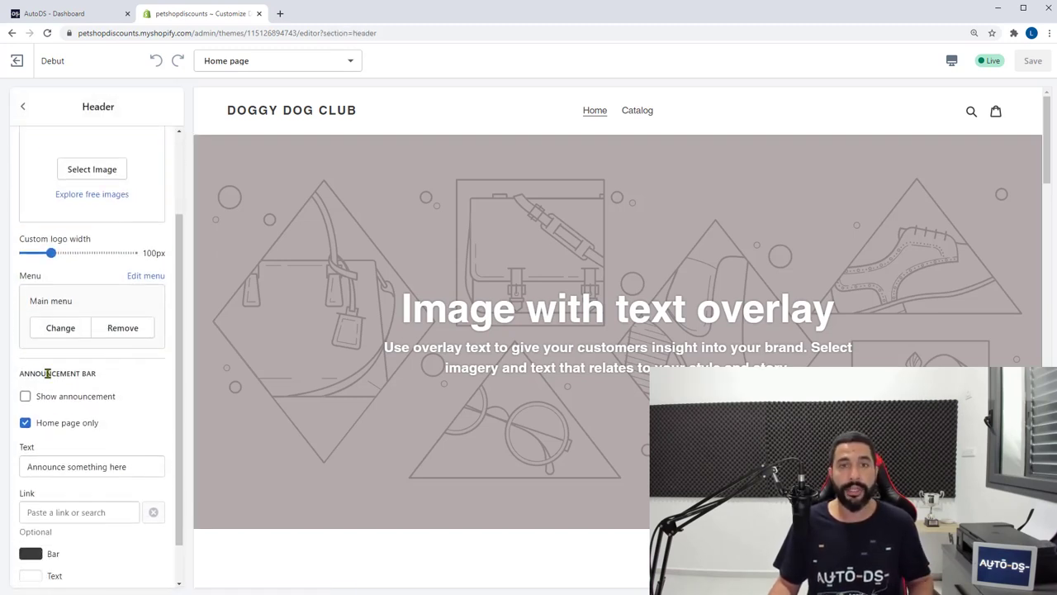
pyautogui.scroll(-1, 80, 383)
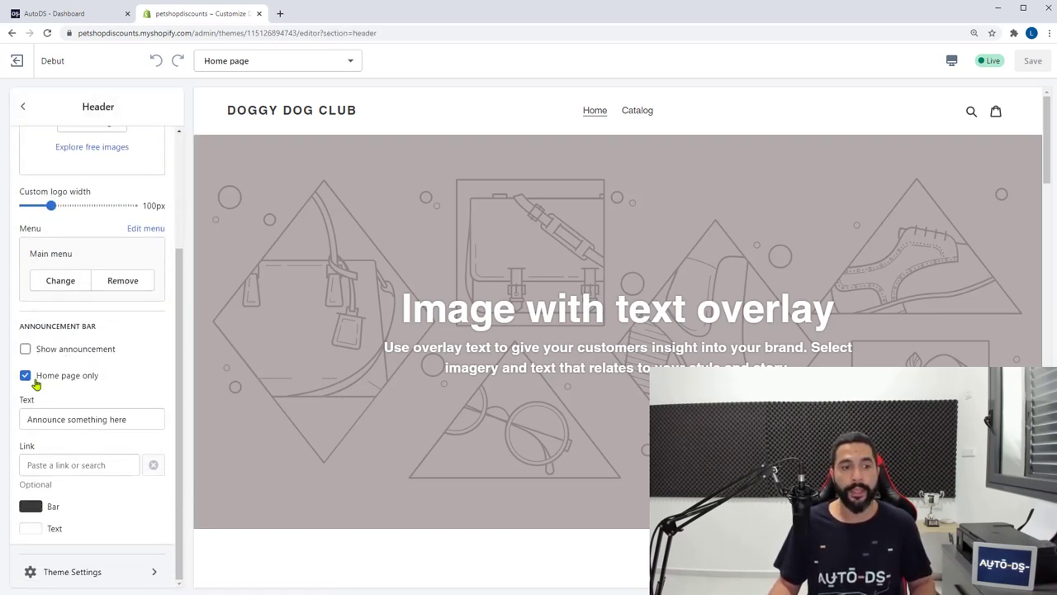
pyautogui.click(31, 380)
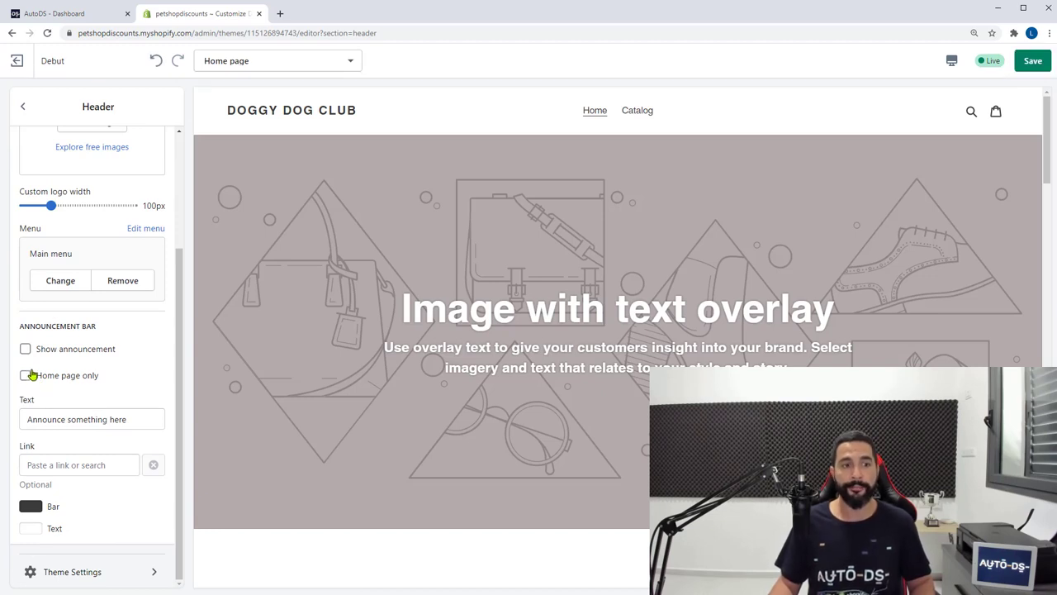
pyautogui.click(25, 351)
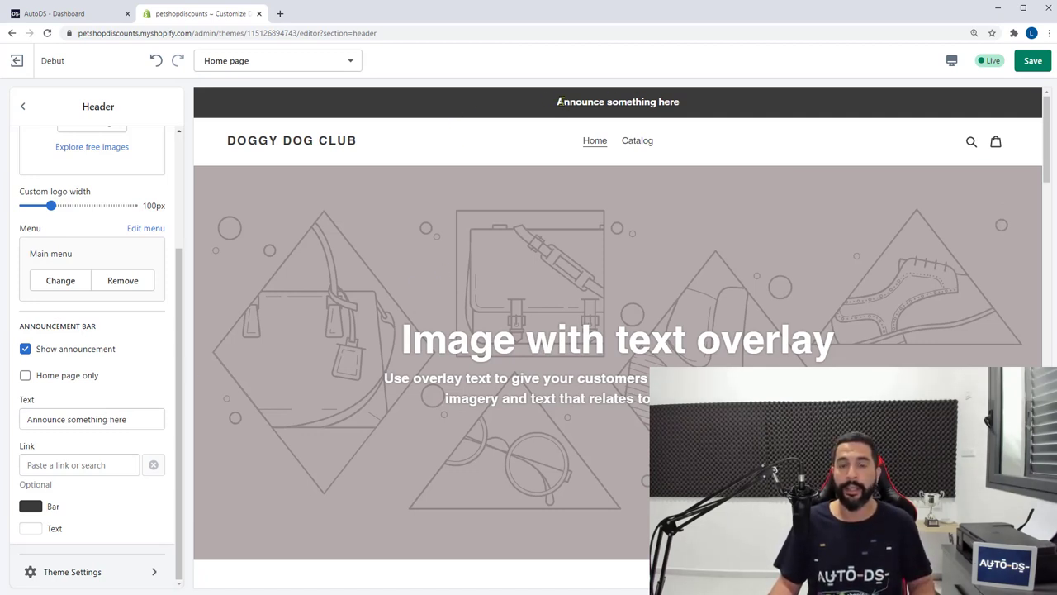
# Set the announcement bar text to "Free Shipping For All Orders!" and leave the header settings
pyautogui.moveTo(559, 101); pyautogui.dragTo(656, 102)
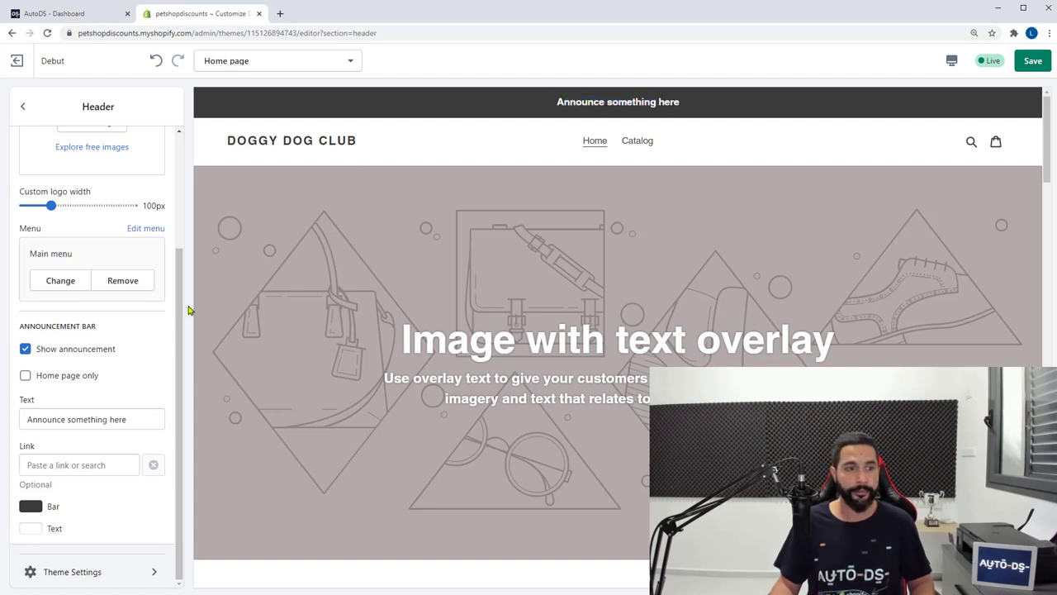
pyautogui.moveTo(140, 419); pyautogui.dragTo(25, 421)
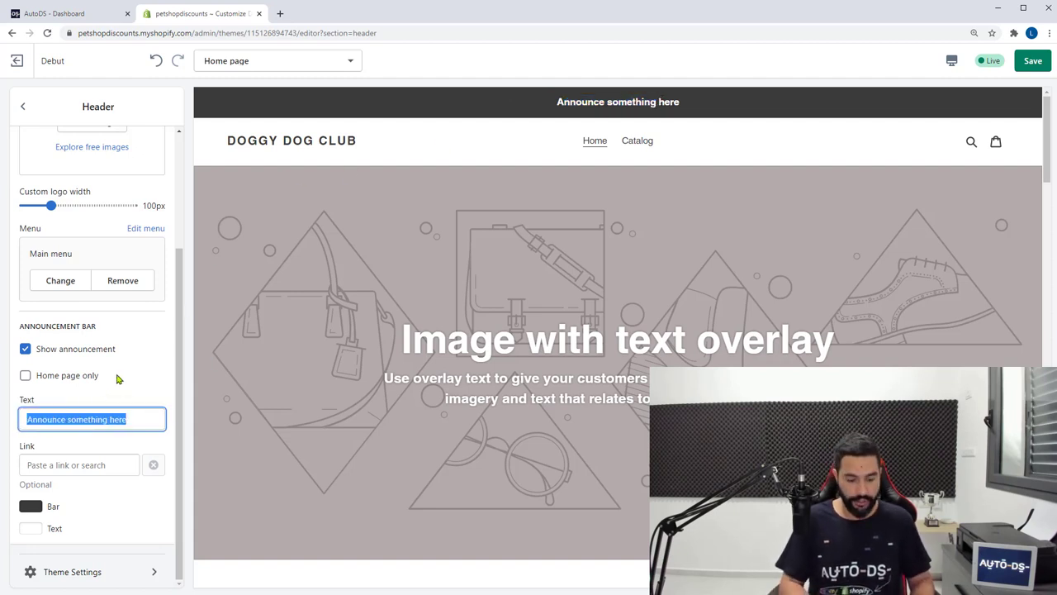
pyautogui.write('Free ')
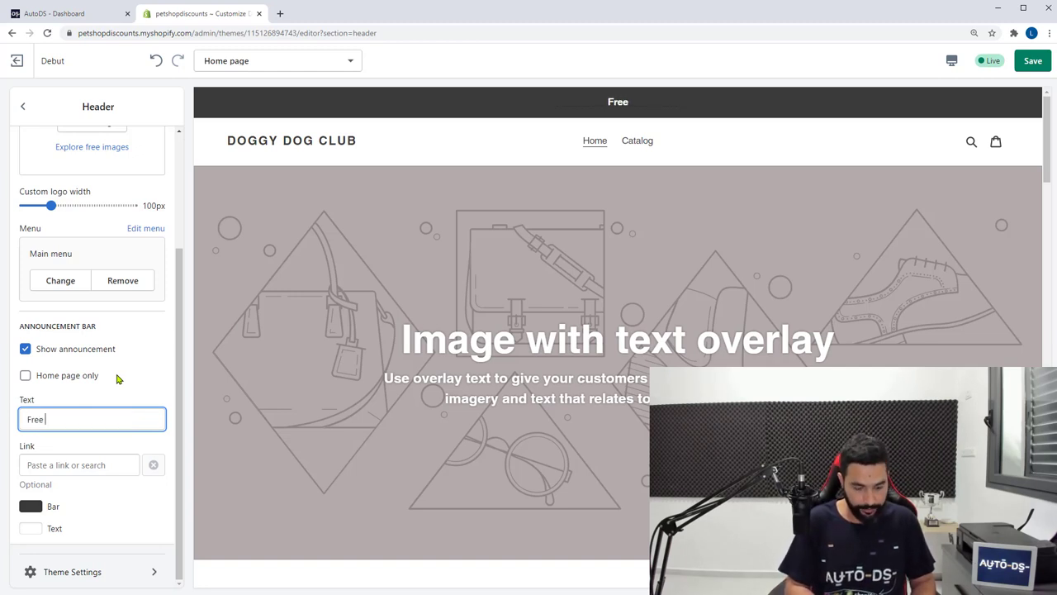
pyautogui.write('Shipping For a')
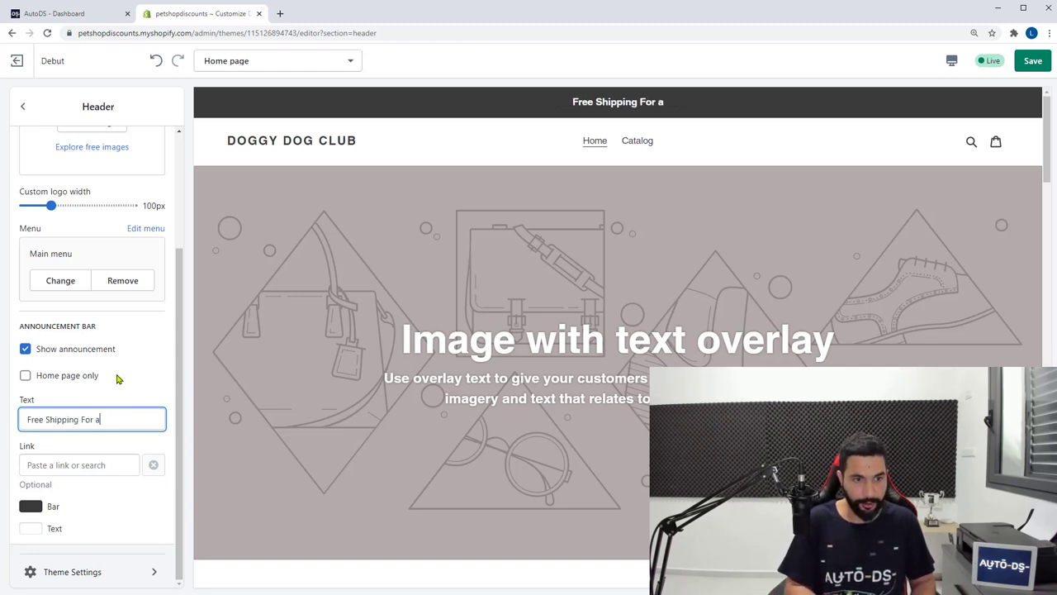
pyautogui.write('ll Orders!')
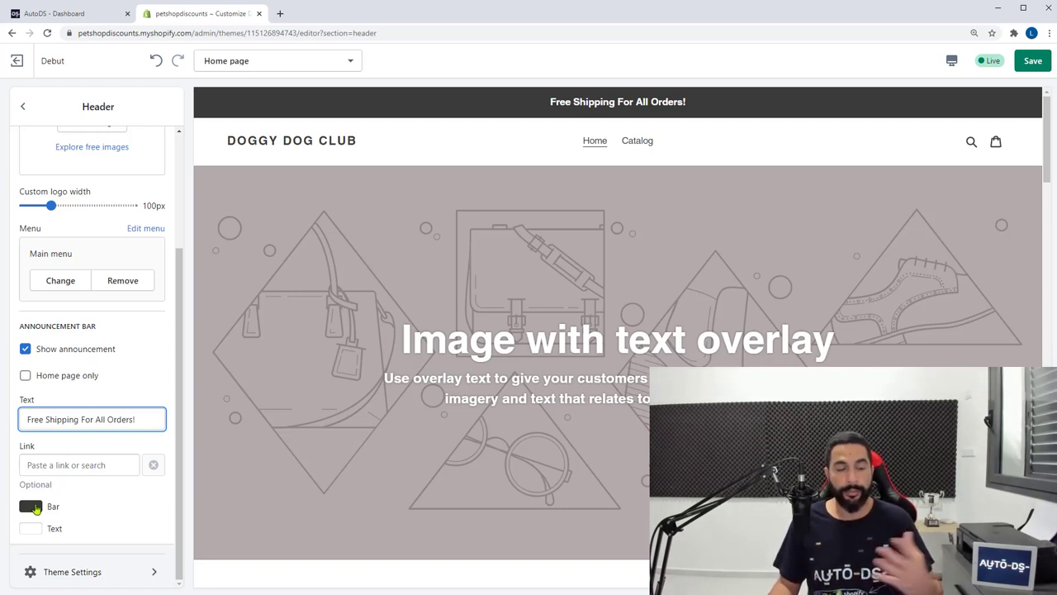
pyautogui.scroll(1, 71, 421)
pyautogui.scroll(-1, 74, 442)
pyautogui.click(22, 106)
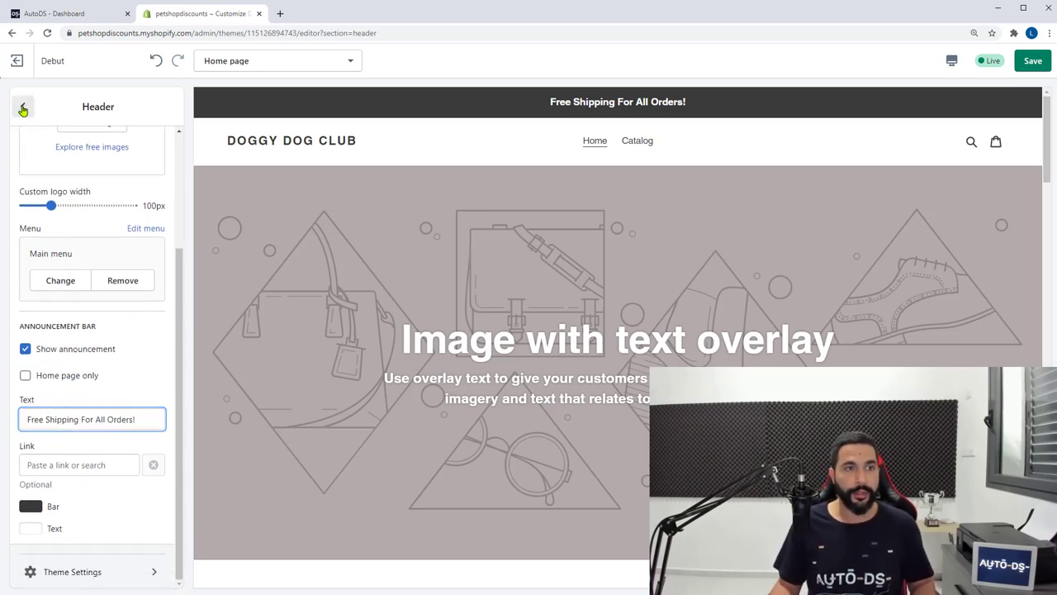
# Open the settings of the home page's top image with text overlay section and search Pixabay for "dogs"
pyautogui.click(323, 217)
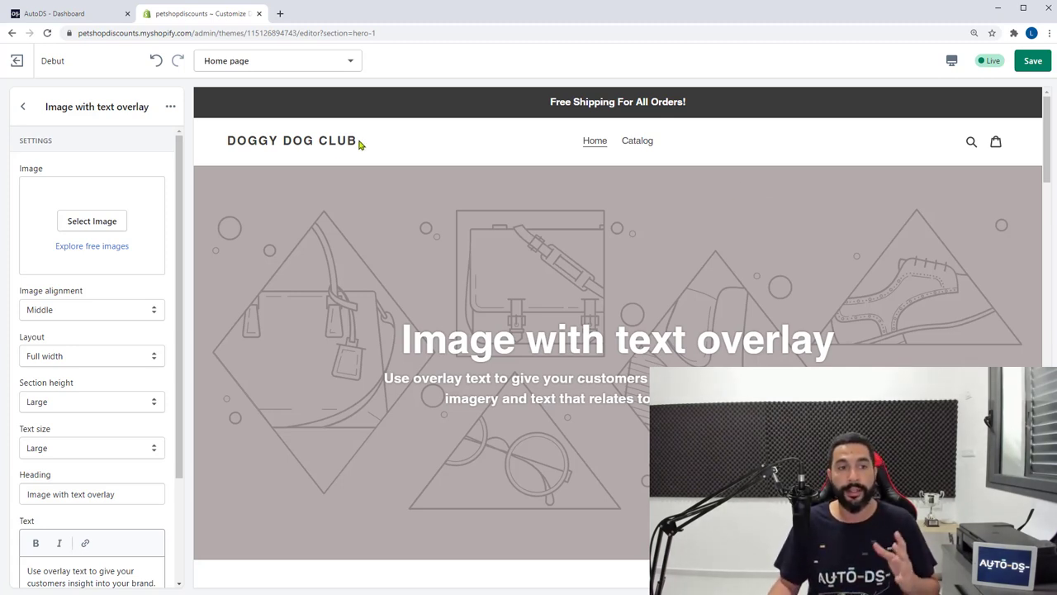
pyautogui.click(91, 245)
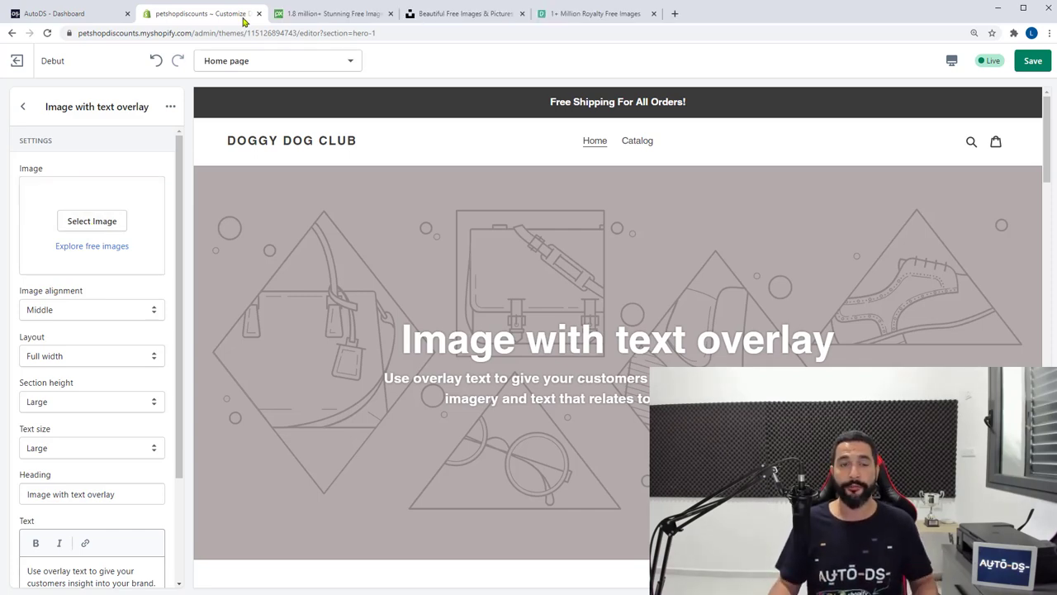
pyautogui.click(338, 15)
pyautogui.click(414, 245)
pyautogui.write('dogs')
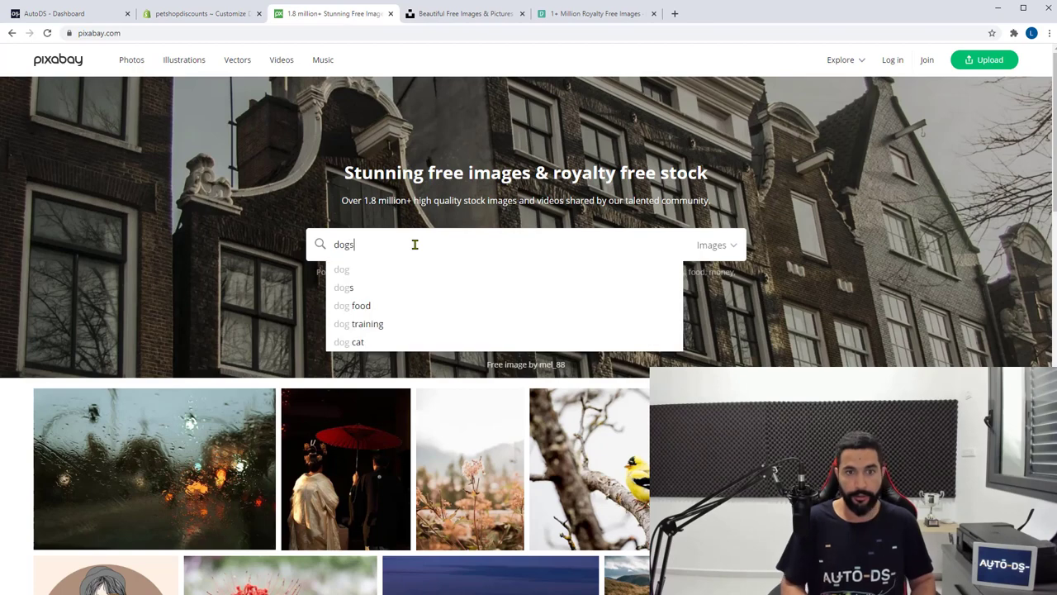
pyautogui.hotkey('ctrl', 'a')
pyautogui.hotkey('ctrl', 'c')
pyautogui.press('Return')
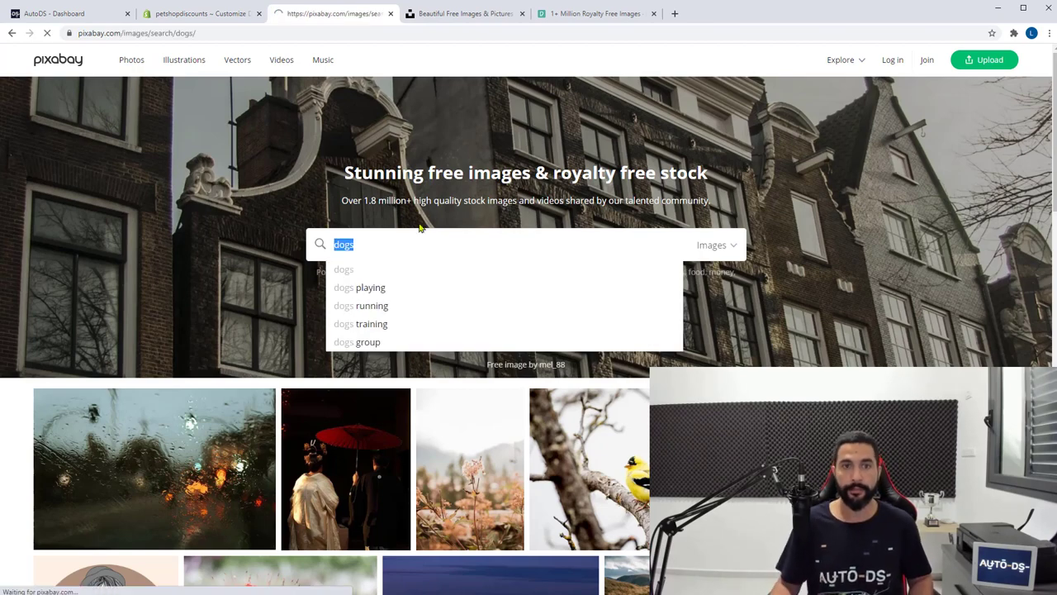
# Search both Unsplash and Pexels for free "dogs" photos
pyautogui.click(455, 15)
pyautogui.click(384, 285)
pyautogui.hotkey('ctrl', 'v')
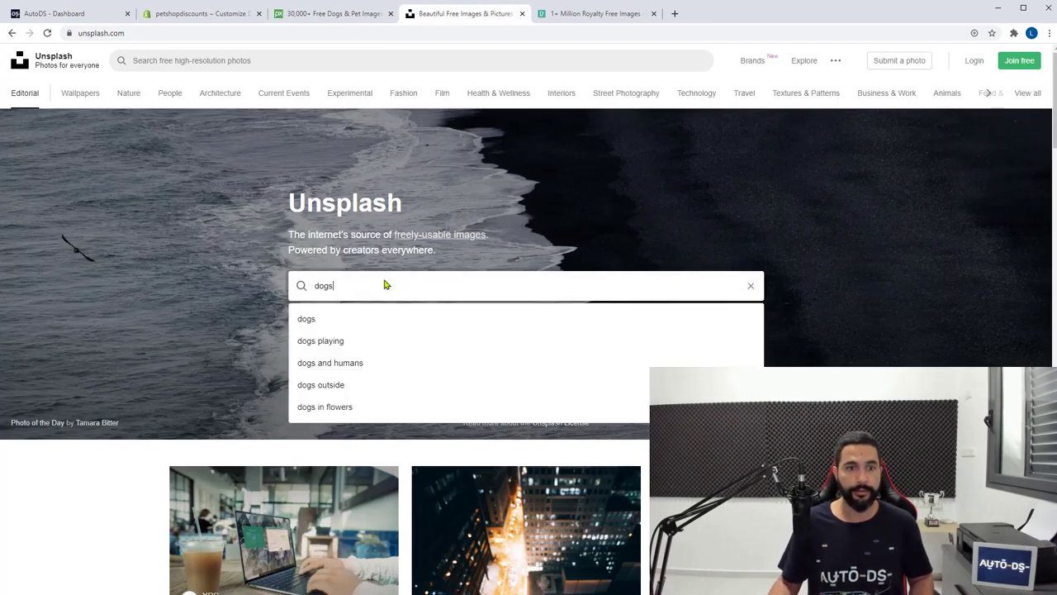
pyautogui.press('Return')
pyautogui.click(569, 14)
pyautogui.click(429, 219)
pyautogui.hotkey('ctrl', 'v')
pyautogui.press('Return')
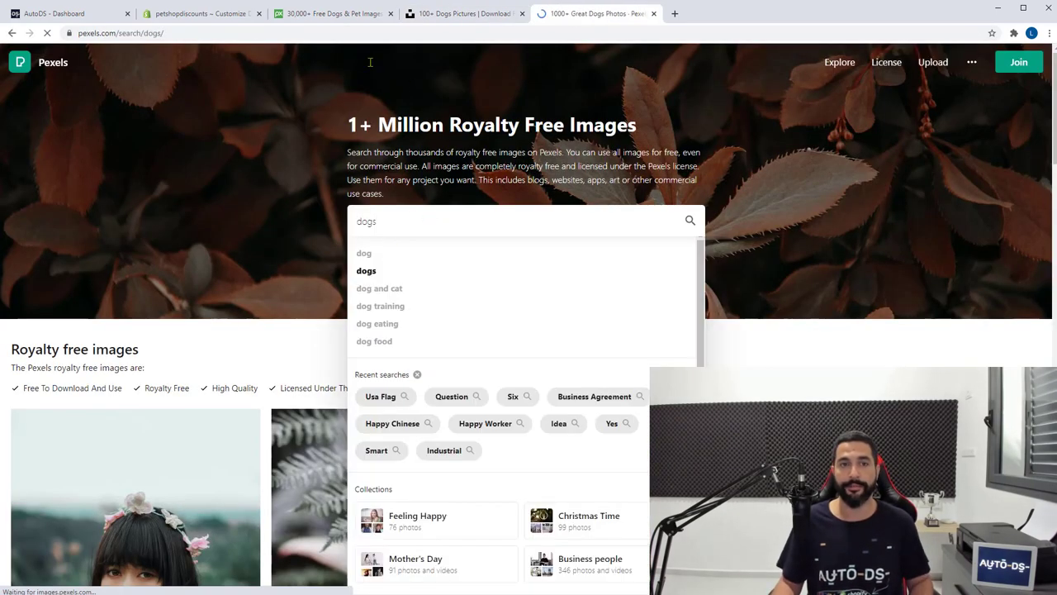
# Browse the dog photos and download the Unsplash picture of five puppies in a wicker basket
pyautogui.hotkey('ctrl', '3')
pyautogui.scroll(-8, 460, 361)
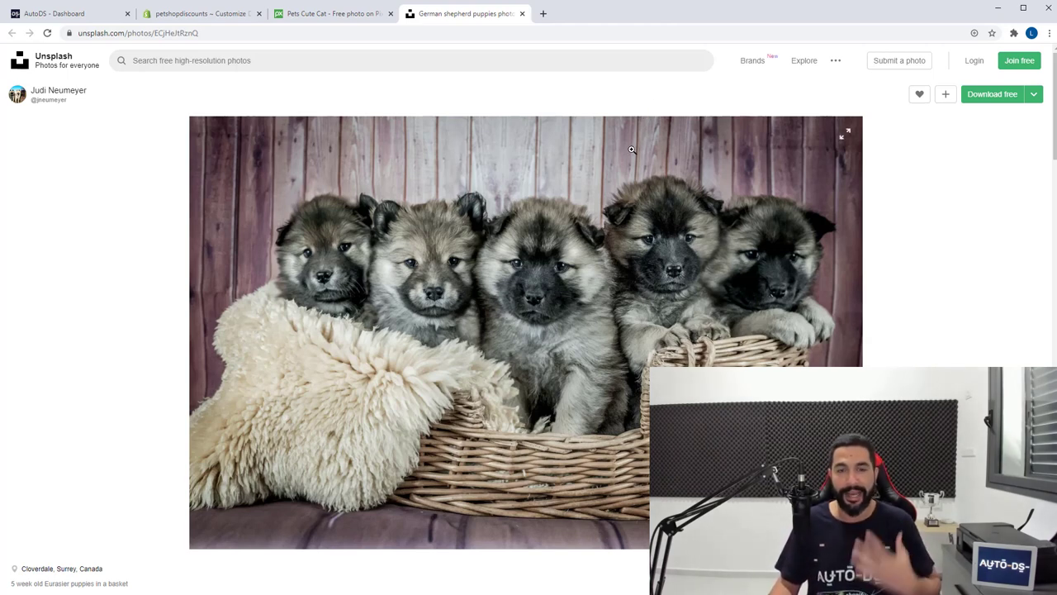
pyautogui.click(991, 94)
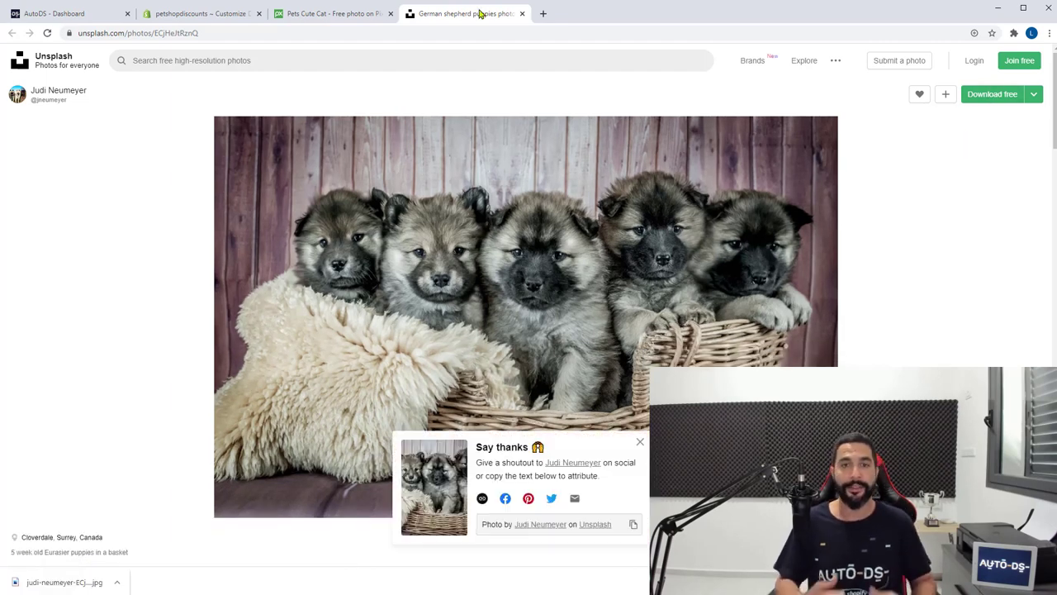
# Back in the Shopify theme editor, upload the downloaded puppies photo and select it as the overlay section's image
pyautogui.click(189, 15)
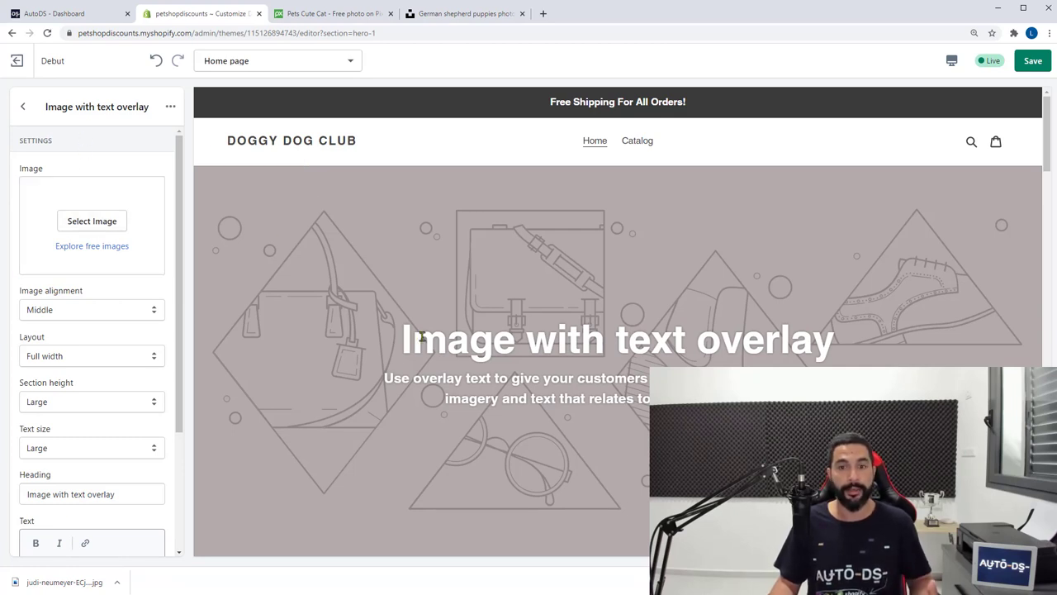
pyautogui.click(94, 224)
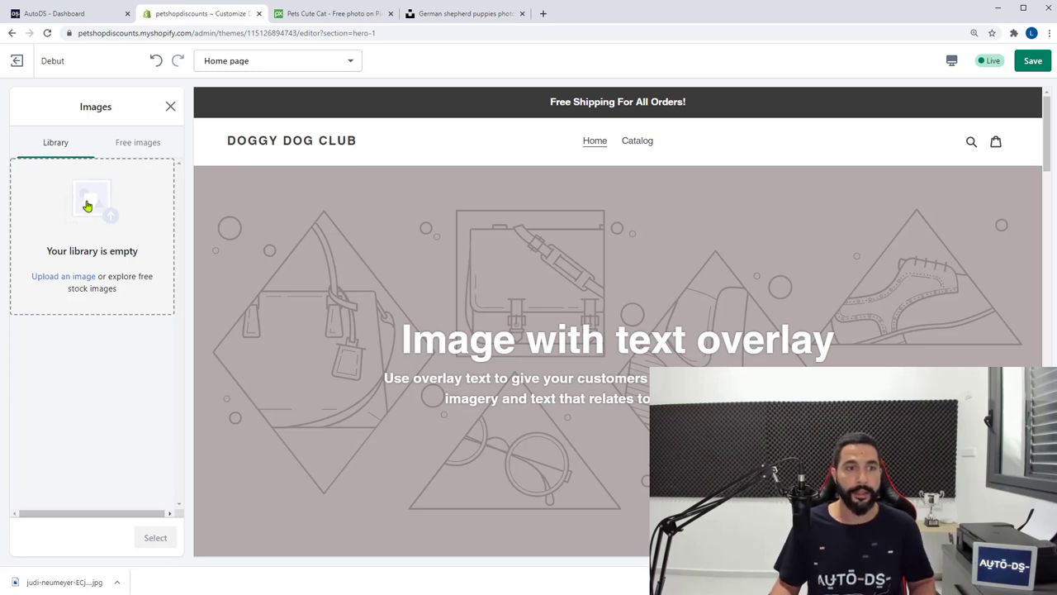
pyautogui.click(91, 211)
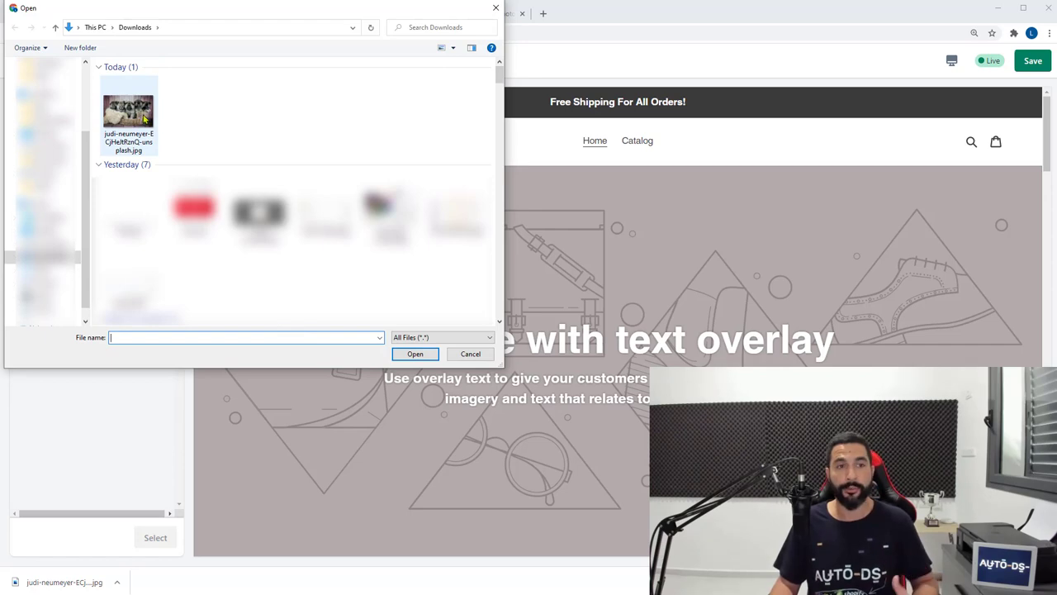
pyautogui.click(140, 111)
pyautogui.moveTo(176, 162); pyautogui.dragTo(173, 182)
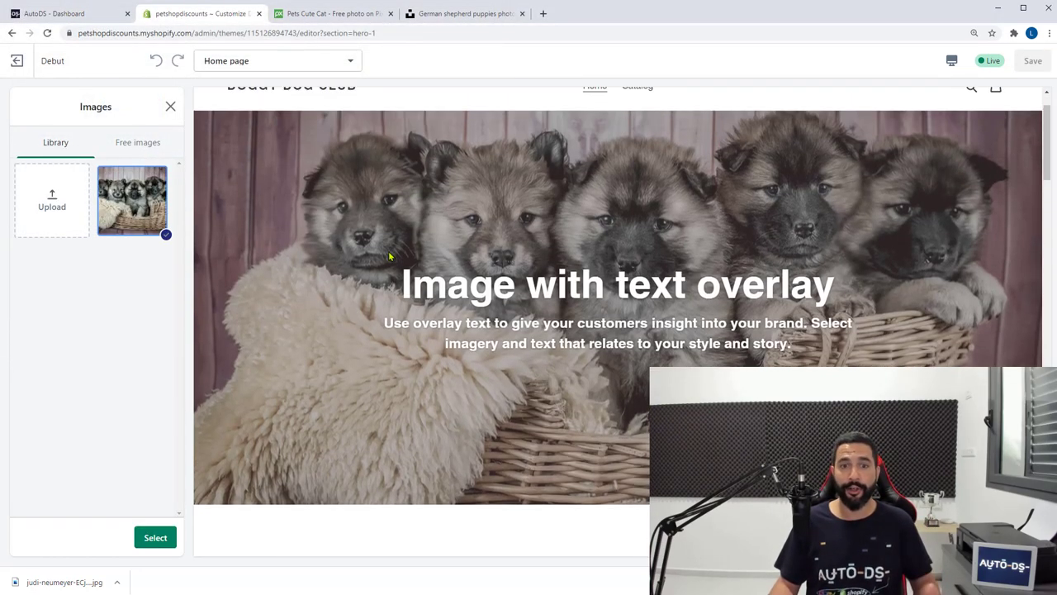
pyautogui.scroll(1, 389, 250)
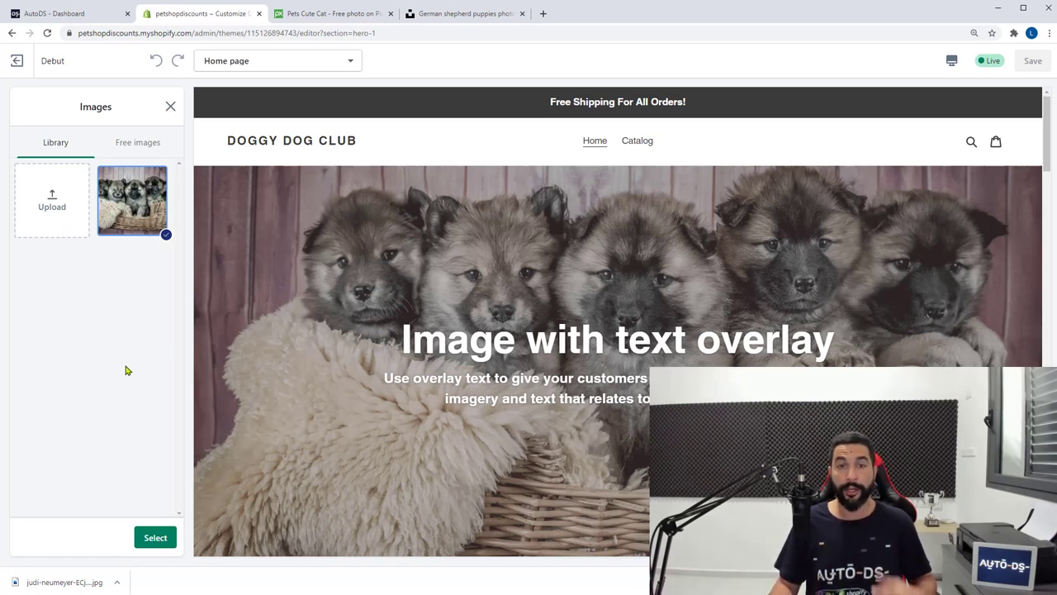
pyautogui.click(155, 537)
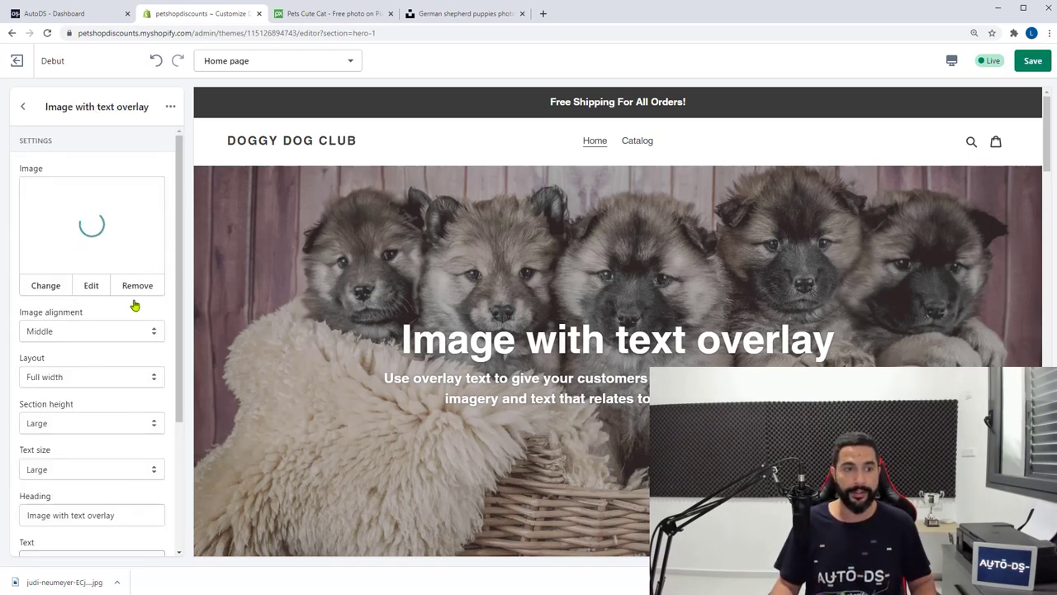
# Clear the heading and the body text of the top image with text overlay section so only the puppies photo is displayed
pyautogui.scroll(-1, 108, 331)
pyautogui.tripleClick(126, 459)
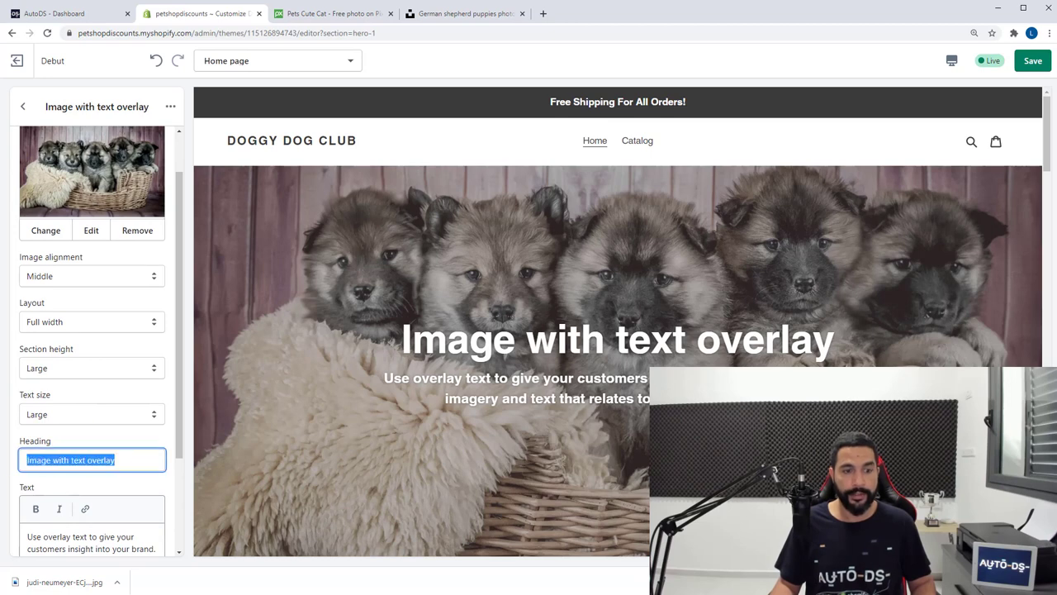
pyautogui.press('BackSpace')
pyautogui.scroll(-2, 140, 446)
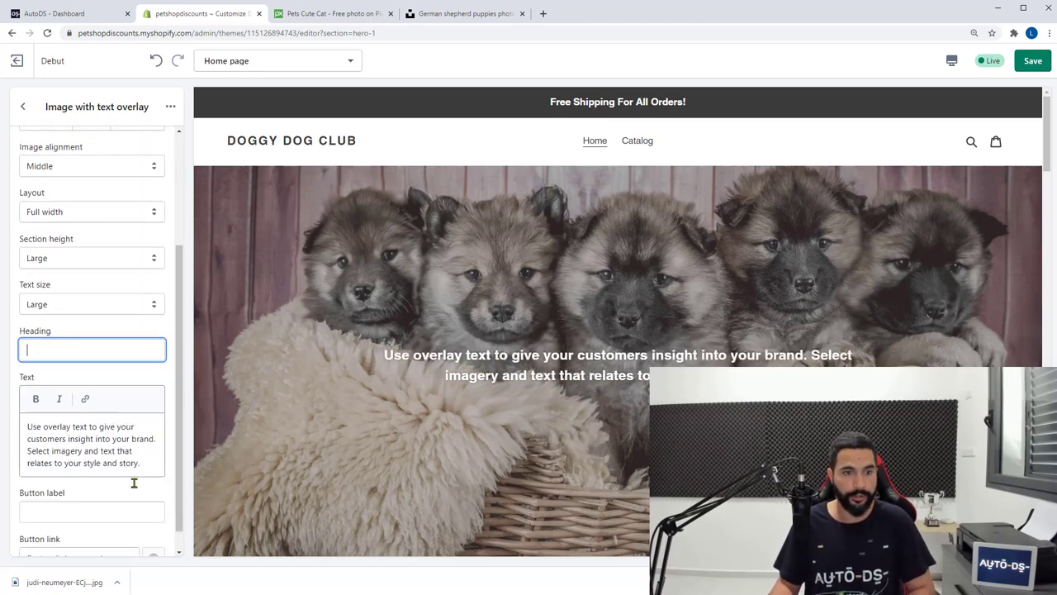
pyautogui.moveTo(151, 473); pyautogui.dragTo(9, 430)
pyautogui.press('BackSpace')
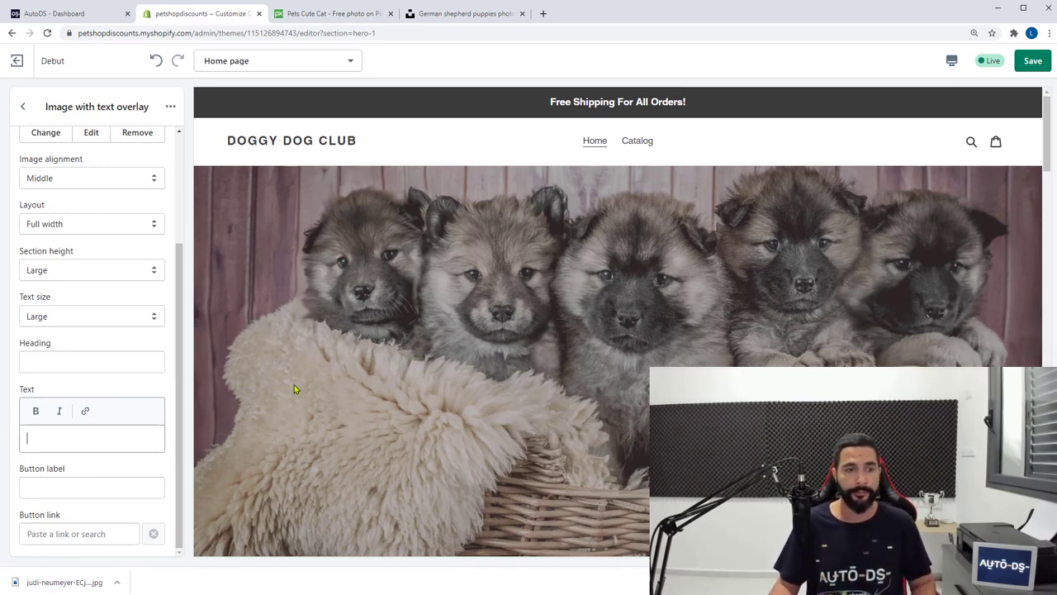
pyautogui.scroll(3, 94, 200)
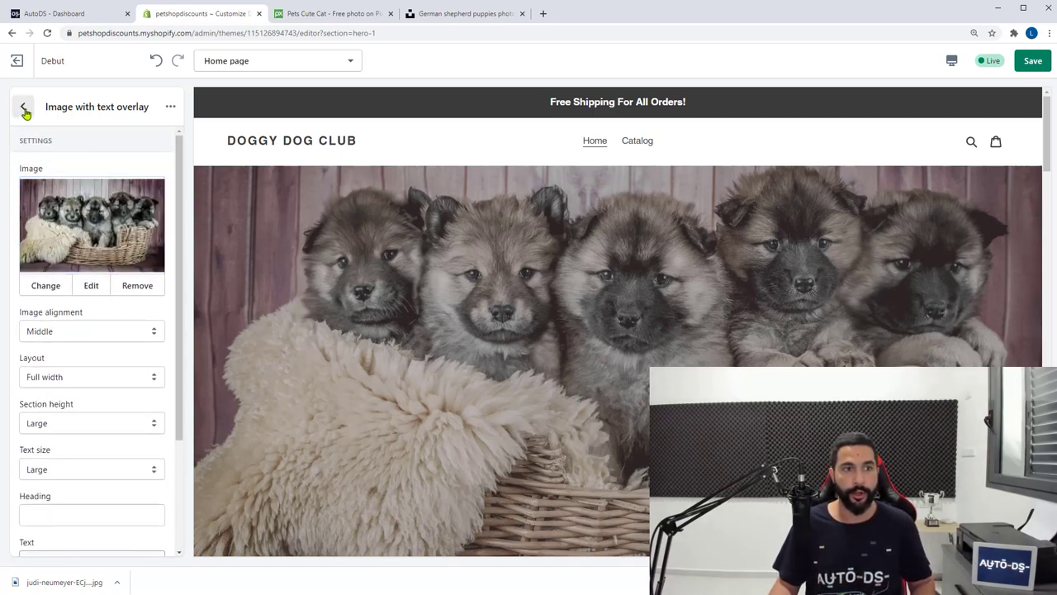
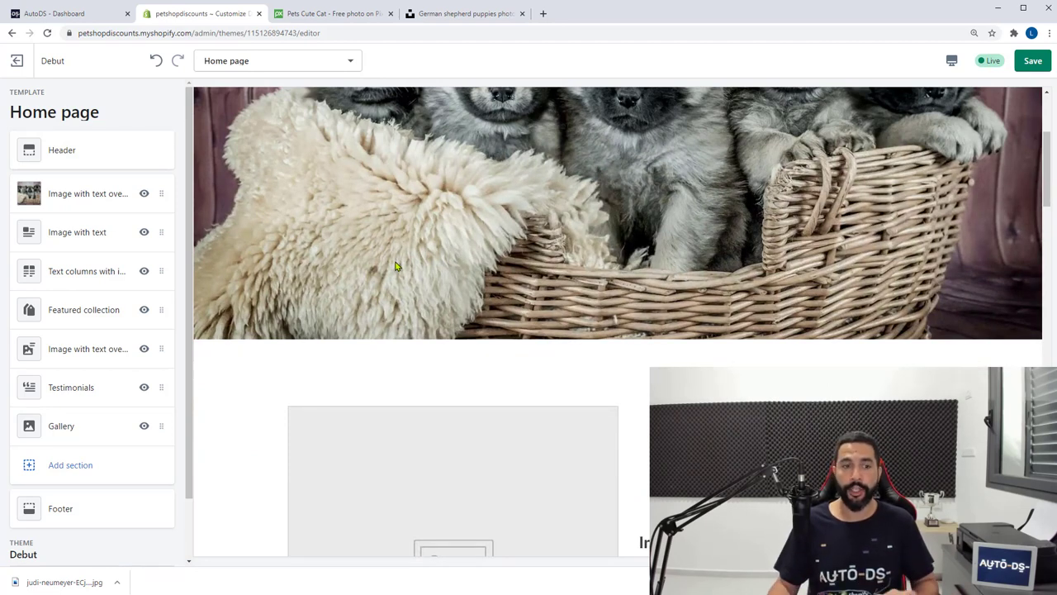
# Look through the home page preview to review the placeholder sections below the banner image
pyautogui.scroll(-3, 395, 266)
pyautogui.scroll(-1, 602, 305)
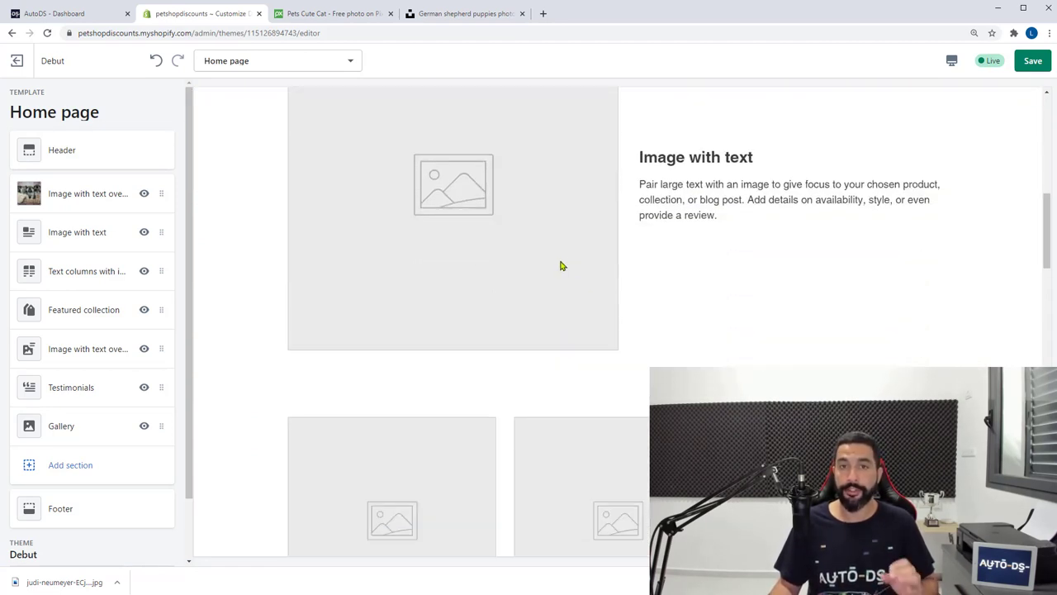
pyautogui.scroll(-10, 614, 299)
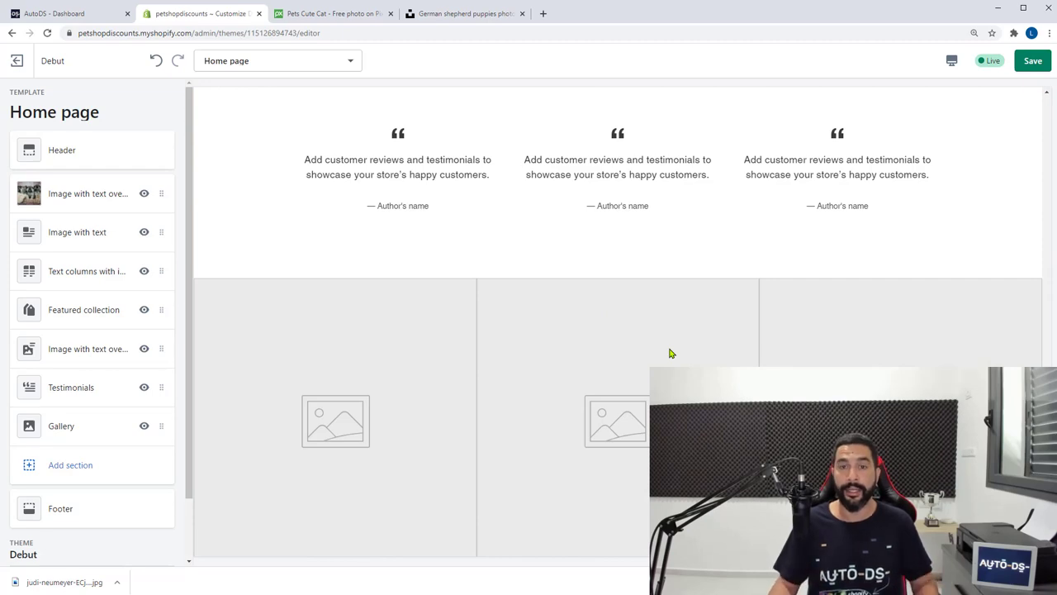
pyautogui.scroll(7, 670, 354)
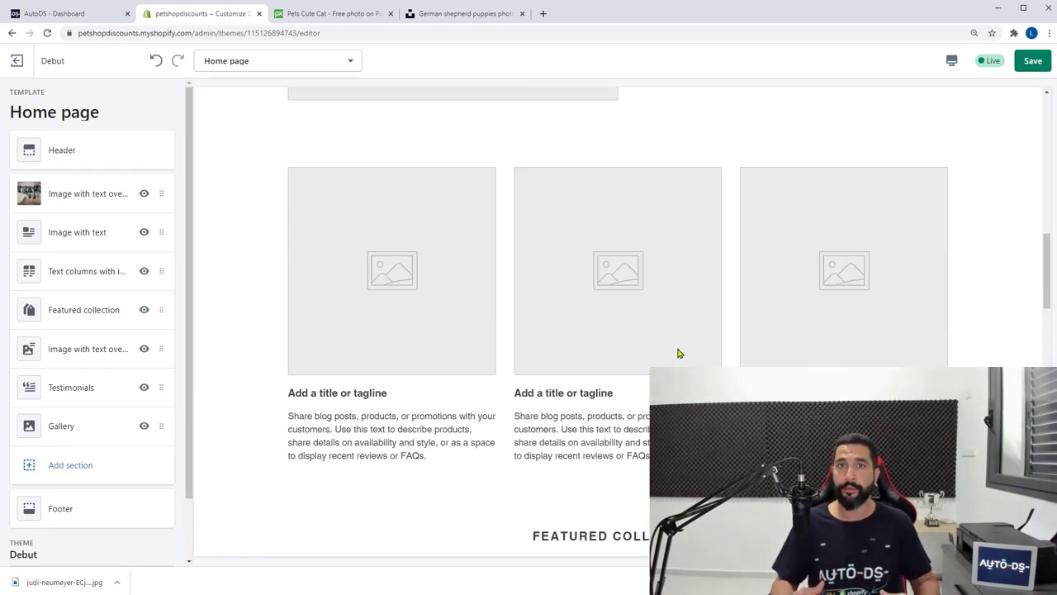
pyautogui.scroll(5, 679, 353)
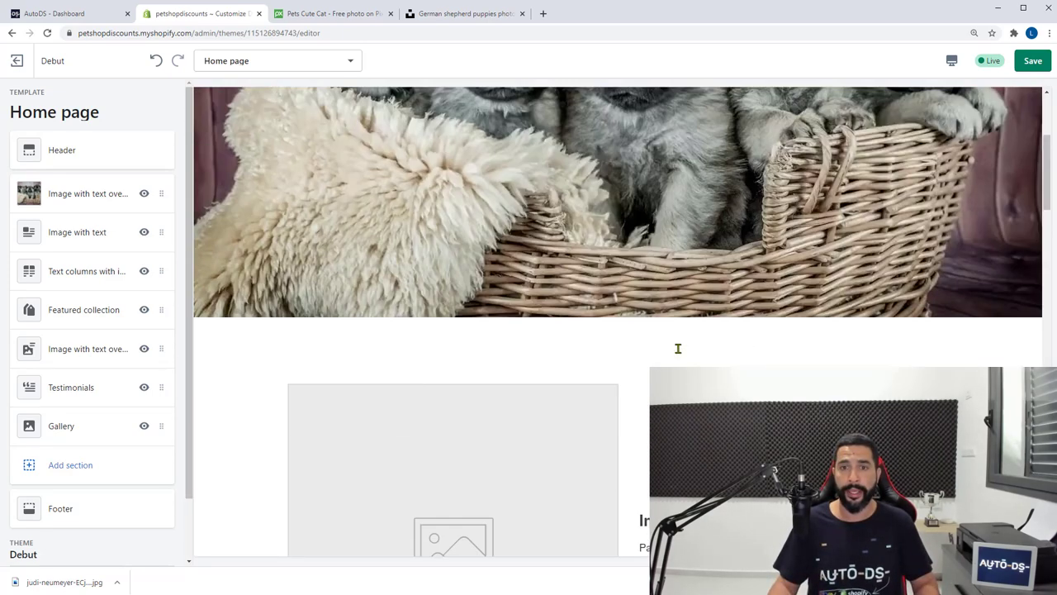
pyautogui.scroll(-3, 679, 352)
pyautogui.scroll(3, 678, 362)
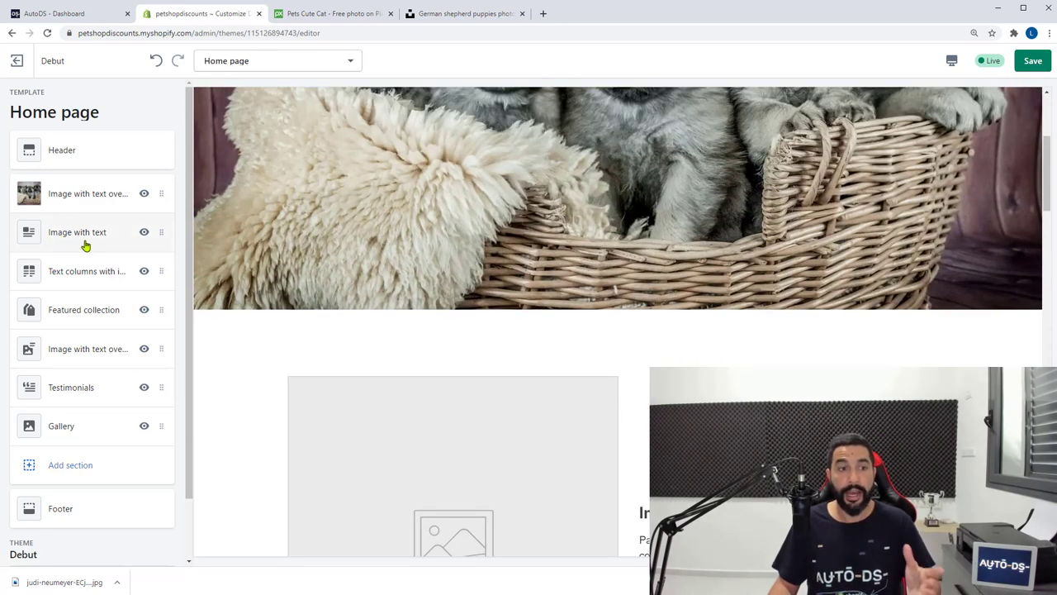
# Remove the Image with text section from the home page
pyautogui.scroll(-3, 495, 355)
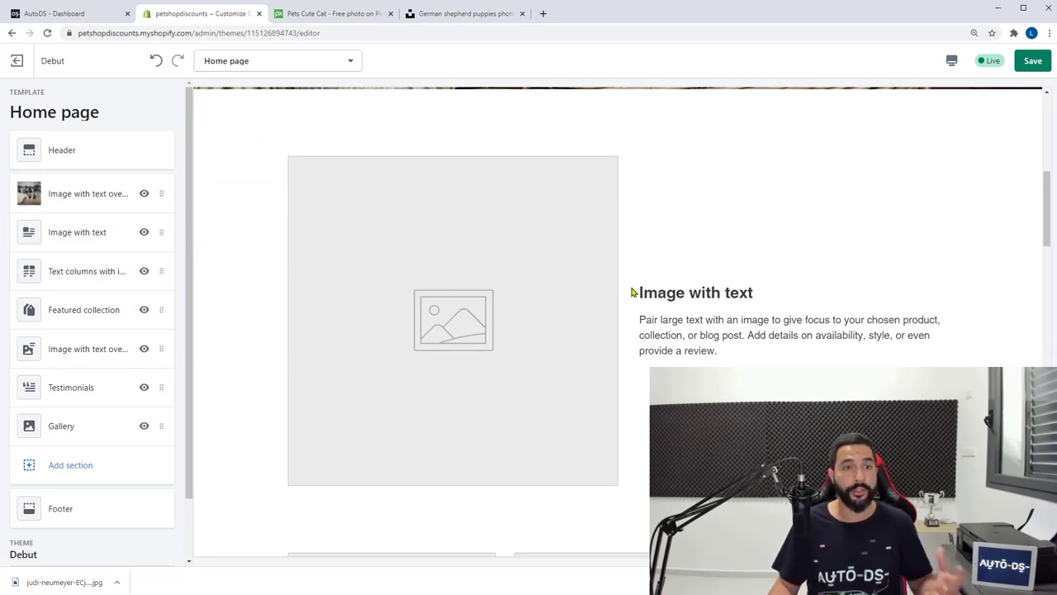
pyautogui.click(85, 234)
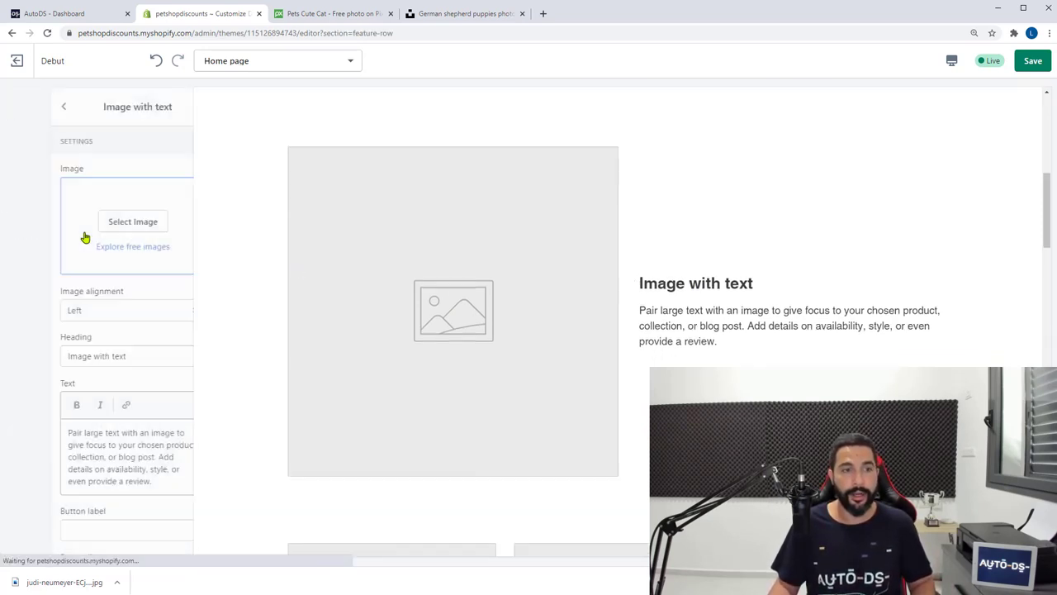
pyautogui.click(171, 107)
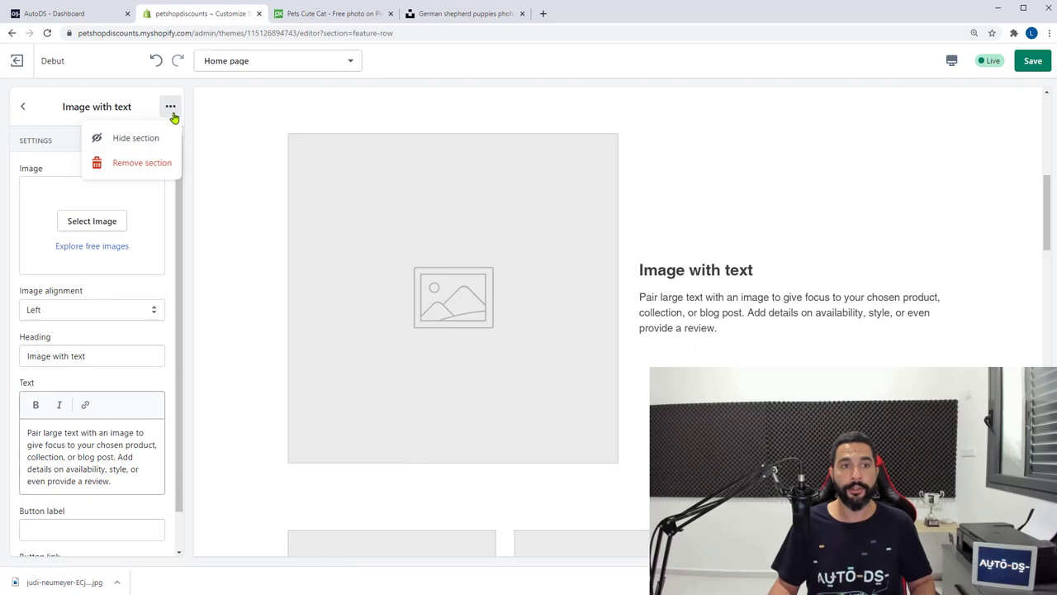
pyautogui.click(140, 163)
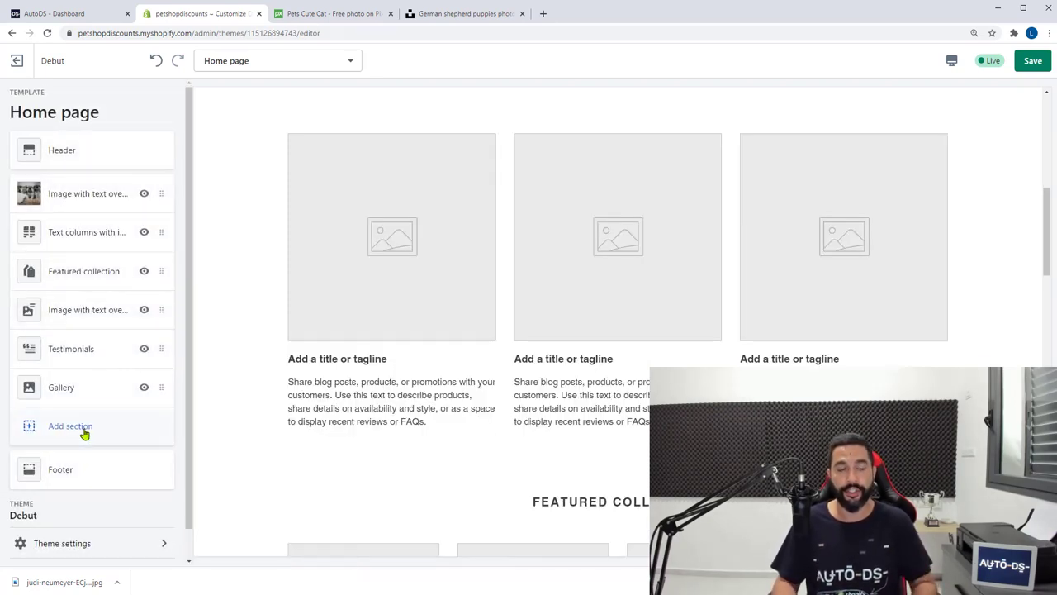
# Try hiding the Text columns with images section in the preview, and show it again
pyautogui.scroll(3, 412, 355)
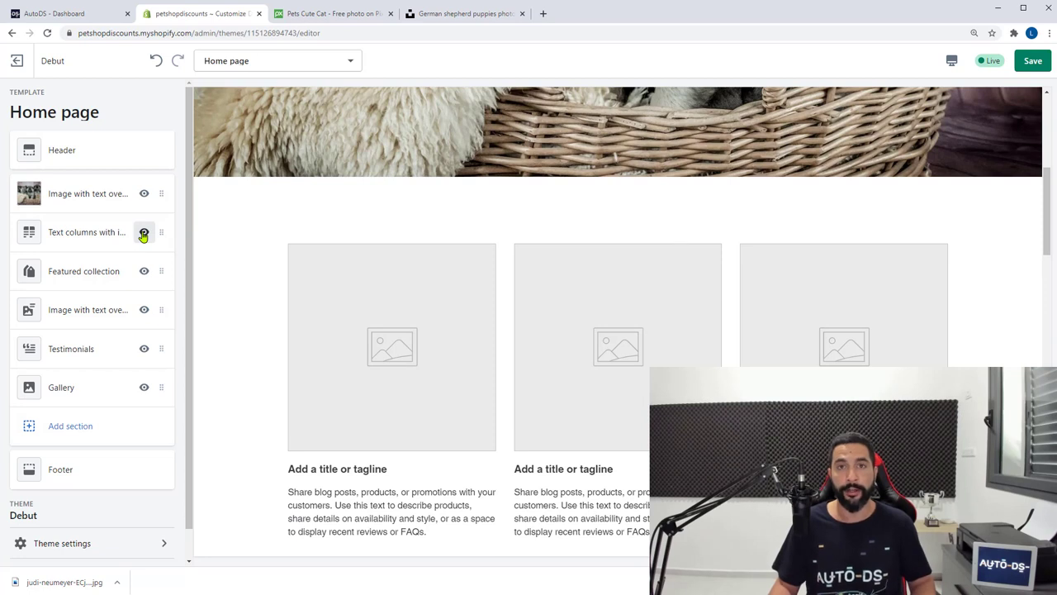
pyautogui.click(143, 234)
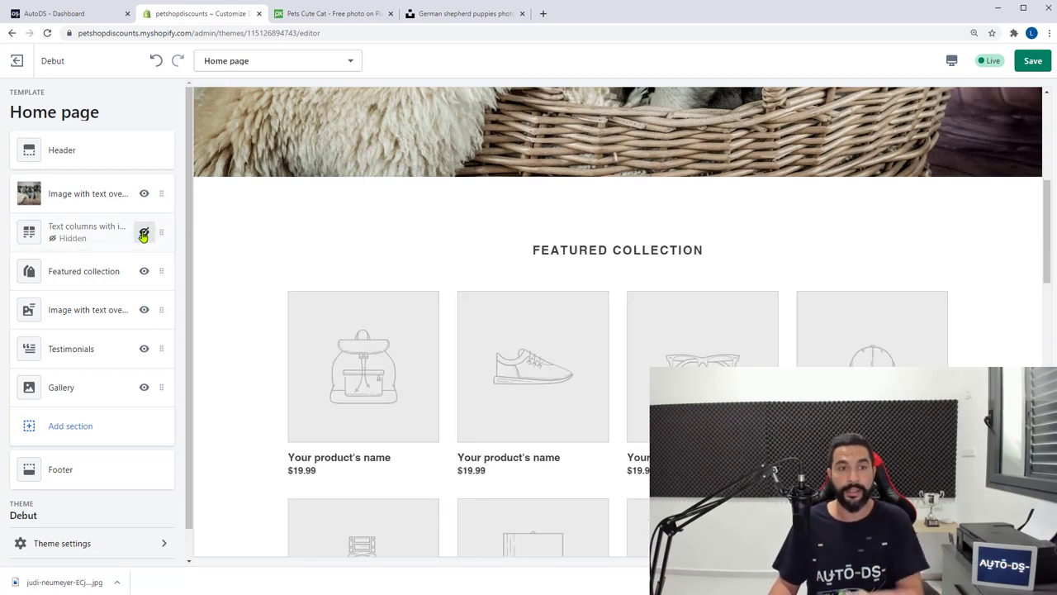
pyautogui.click(143, 234)
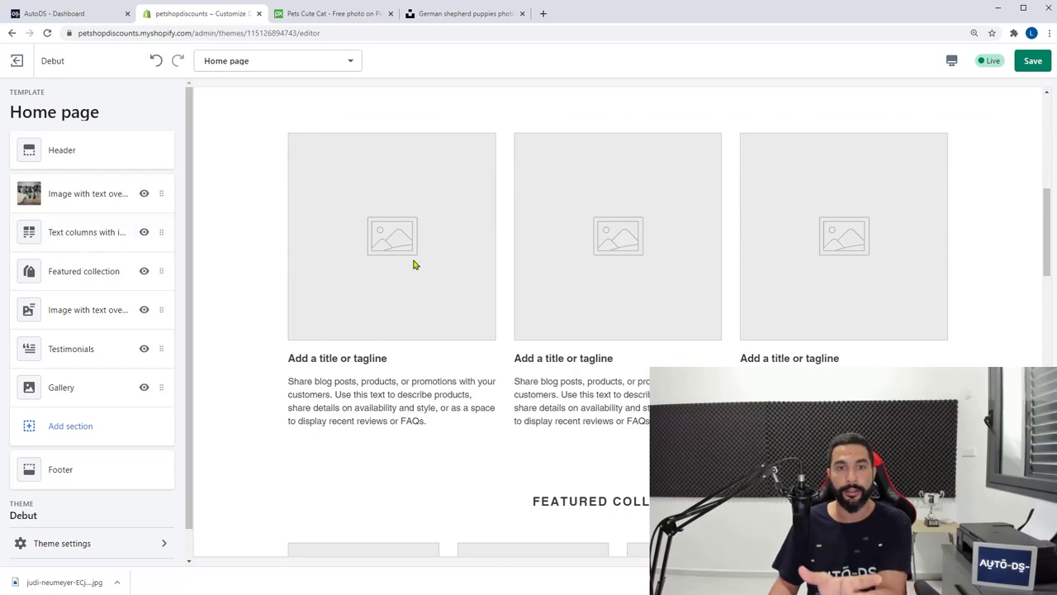
# Remove the Text columns with images section from the home page
pyautogui.click(72, 239)
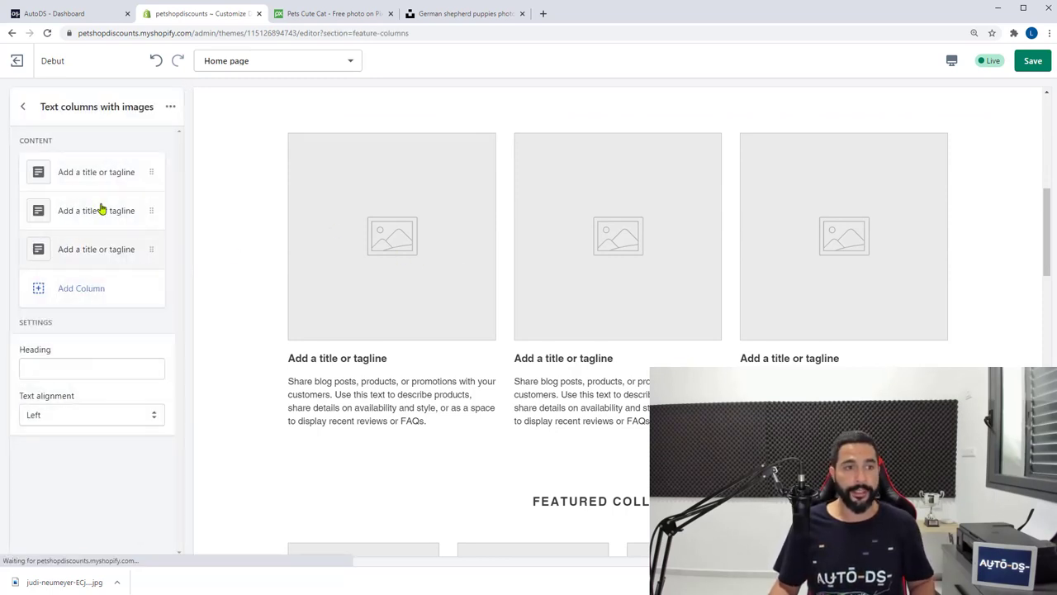
pyautogui.click(170, 108)
pyautogui.click(142, 161)
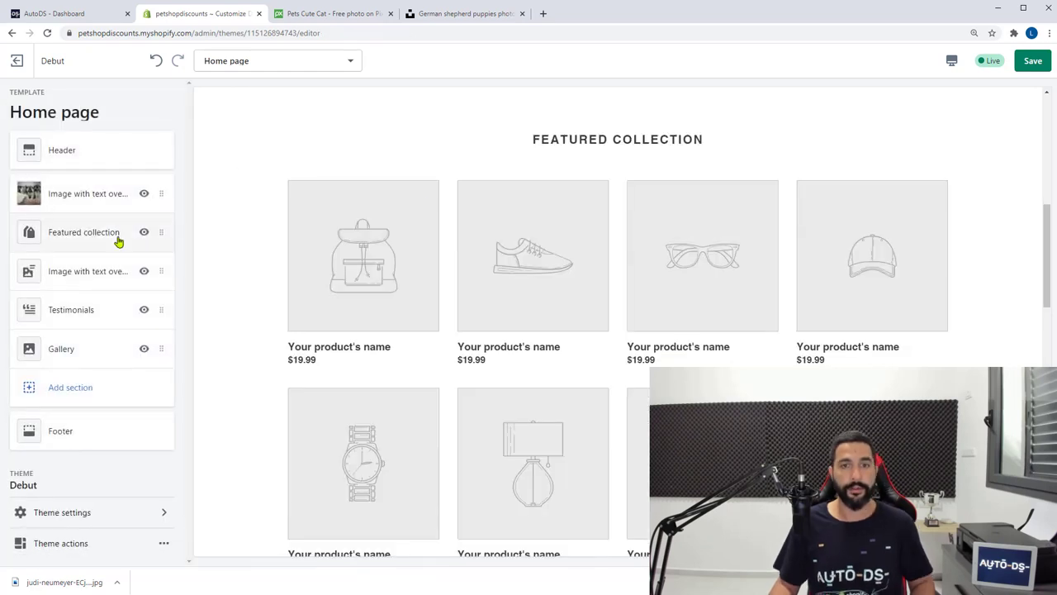
# Remove the second Image with text overlay section, the one below the featured collection
pyautogui.scroll(1, 595, 272)
pyautogui.scroll(-2, 479, 293)
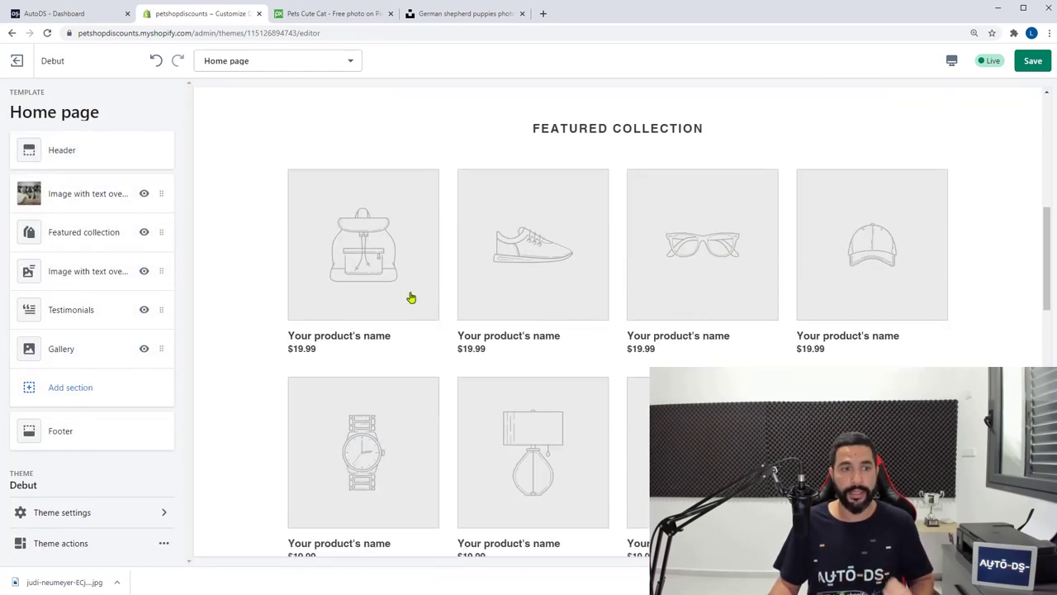
pyautogui.click(85, 272)
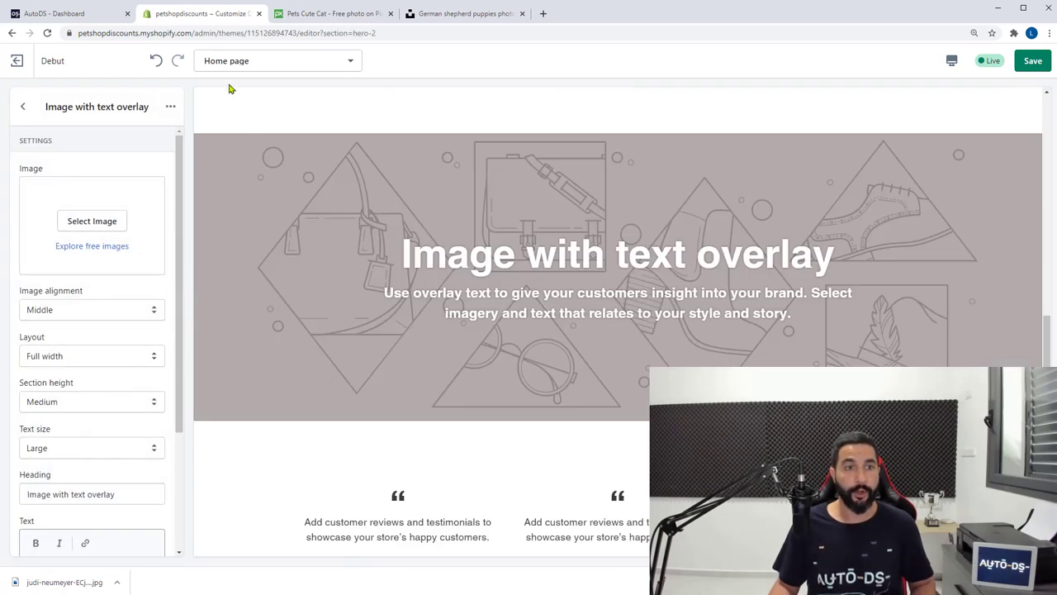
pyautogui.click(170, 106)
pyautogui.click(157, 163)
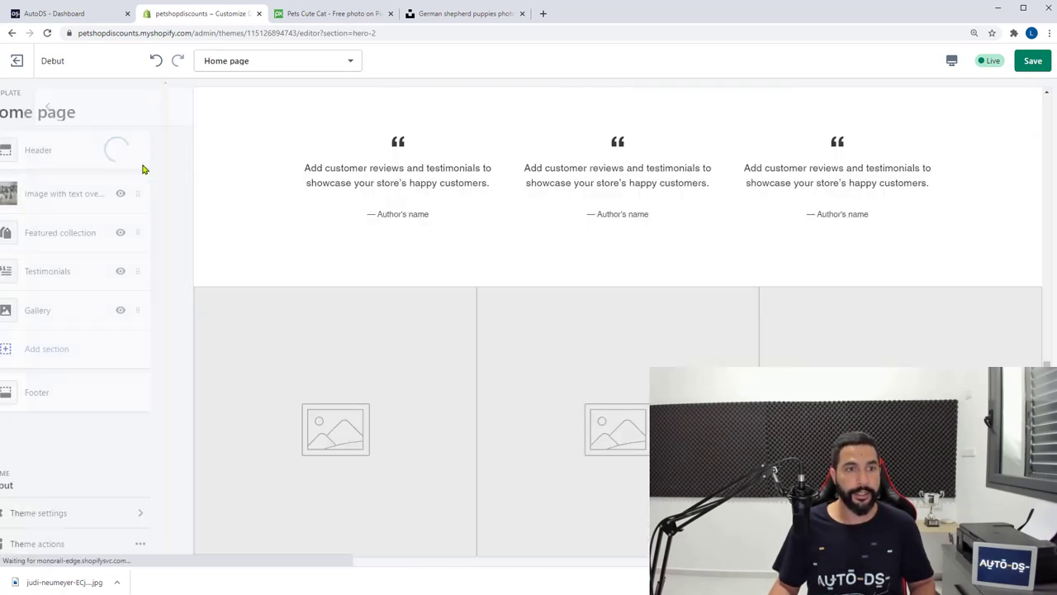
# Remove the Testimonials and Gallery sections from the home page
pyautogui.click(74, 274)
pyautogui.click(171, 109)
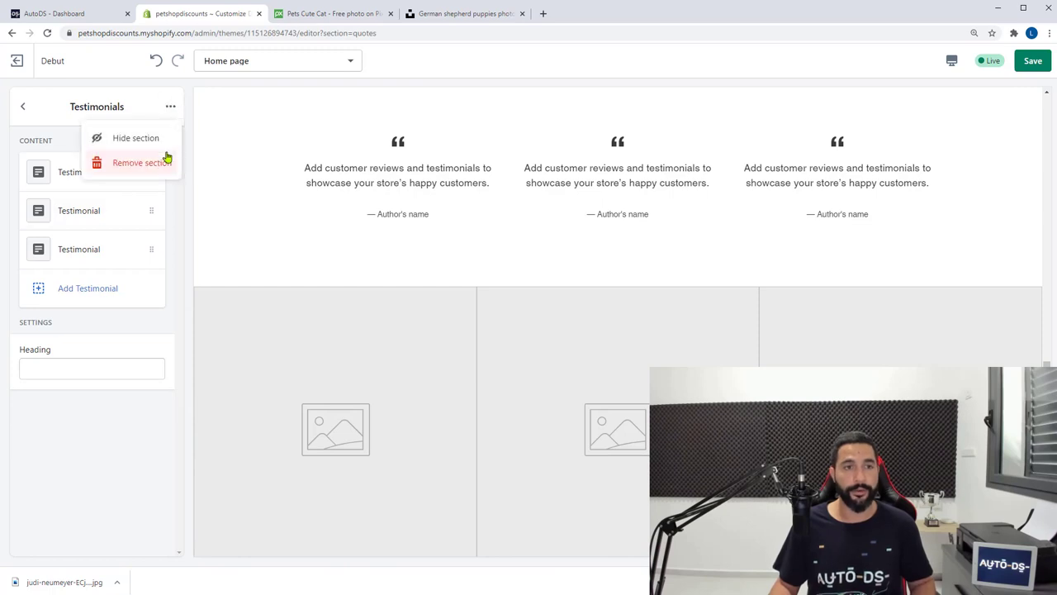
pyautogui.click(159, 162)
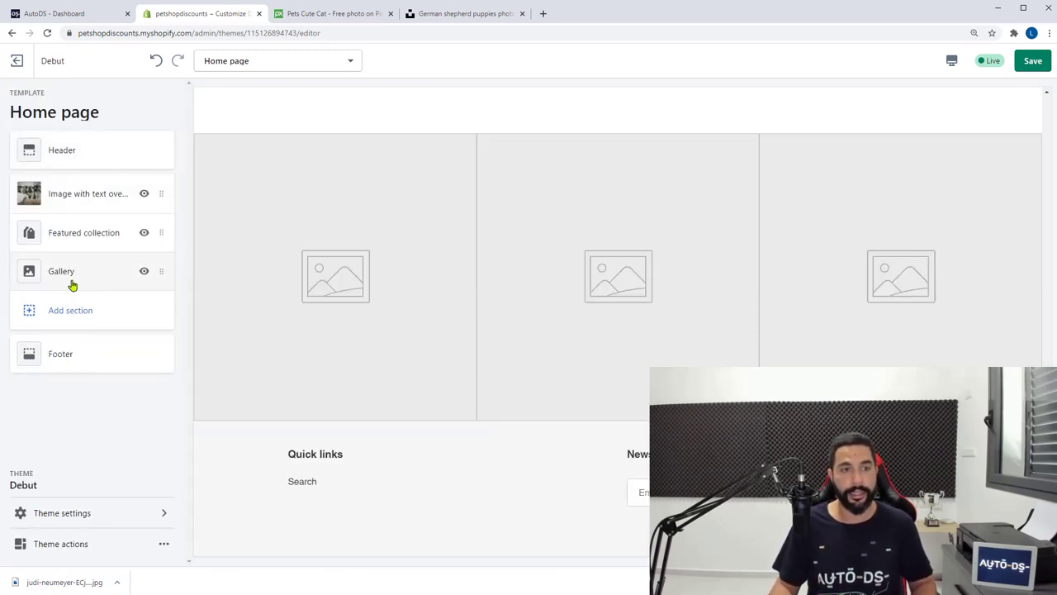
pyautogui.click(72, 284)
pyautogui.click(170, 108)
pyautogui.click(148, 163)
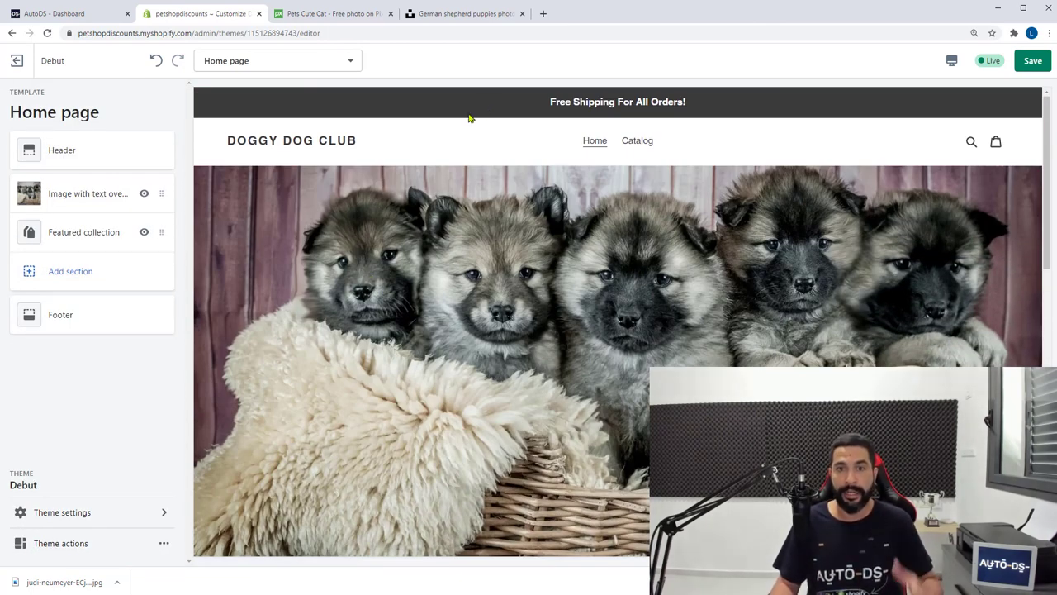
# Change the heading of the Featured collection section to "Featured Products"
pyautogui.scroll(-2, 289, 148)
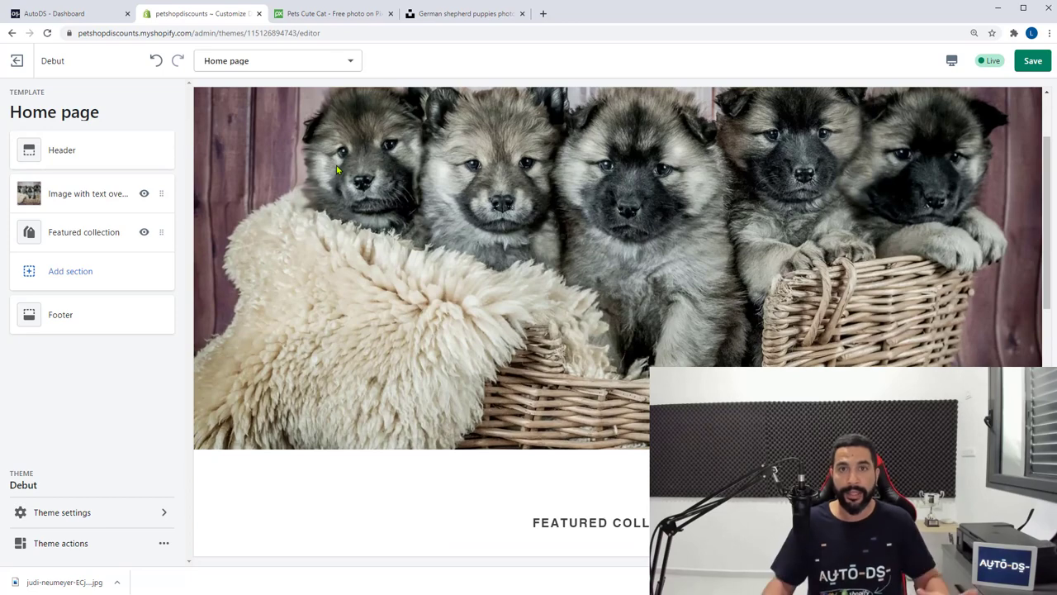
pyautogui.scroll(-1, 347, 248)
pyautogui.scroll(-2, 376, 351)
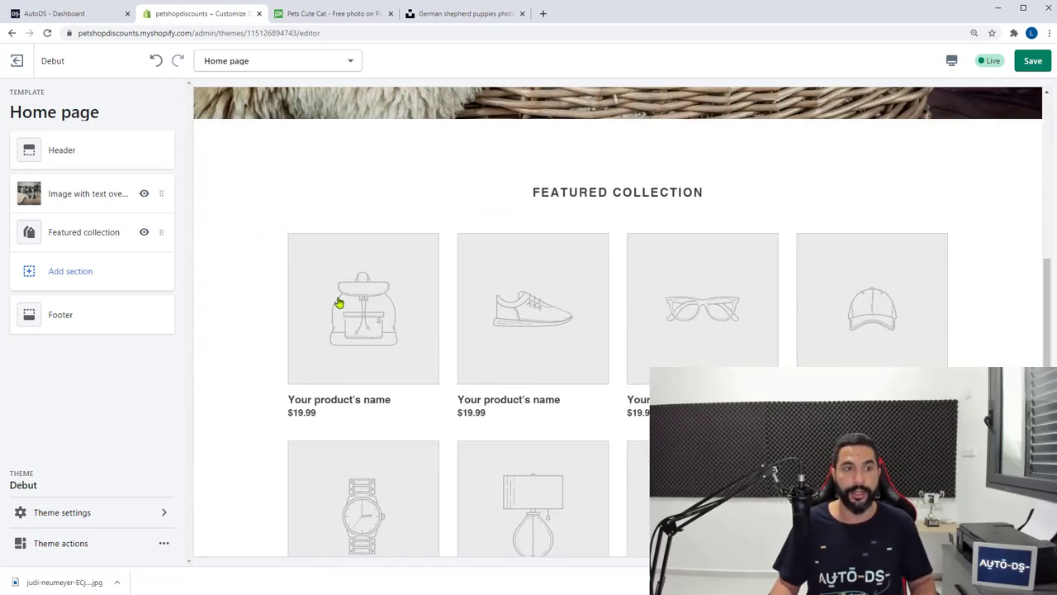
pyautogui.click(88, 238)
pyautogui.click(114, 190)
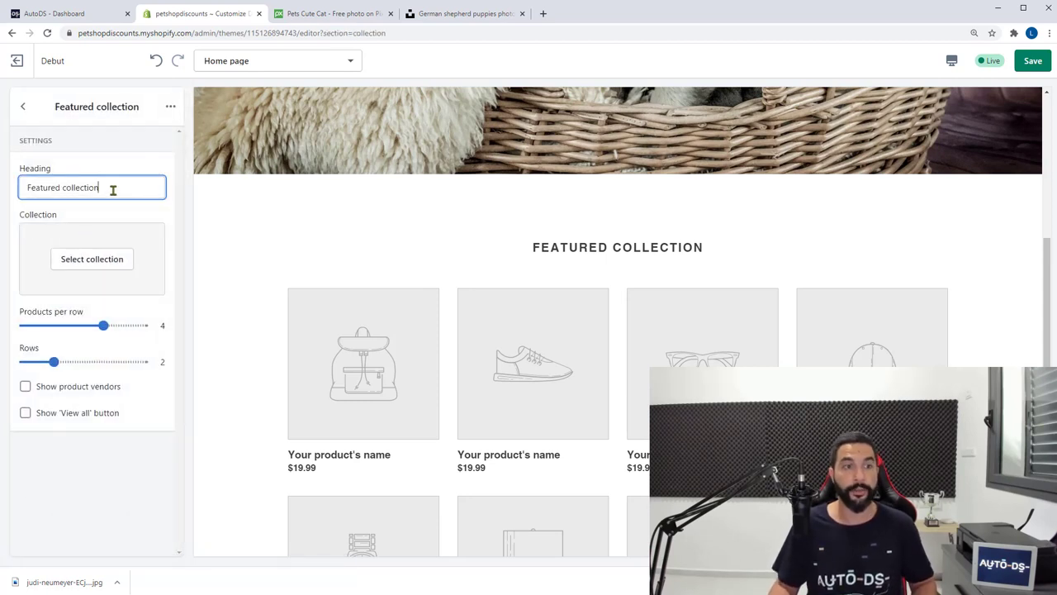
pyautogui.moveTo(103, 190); pyautogui.dragTo(62, 190)
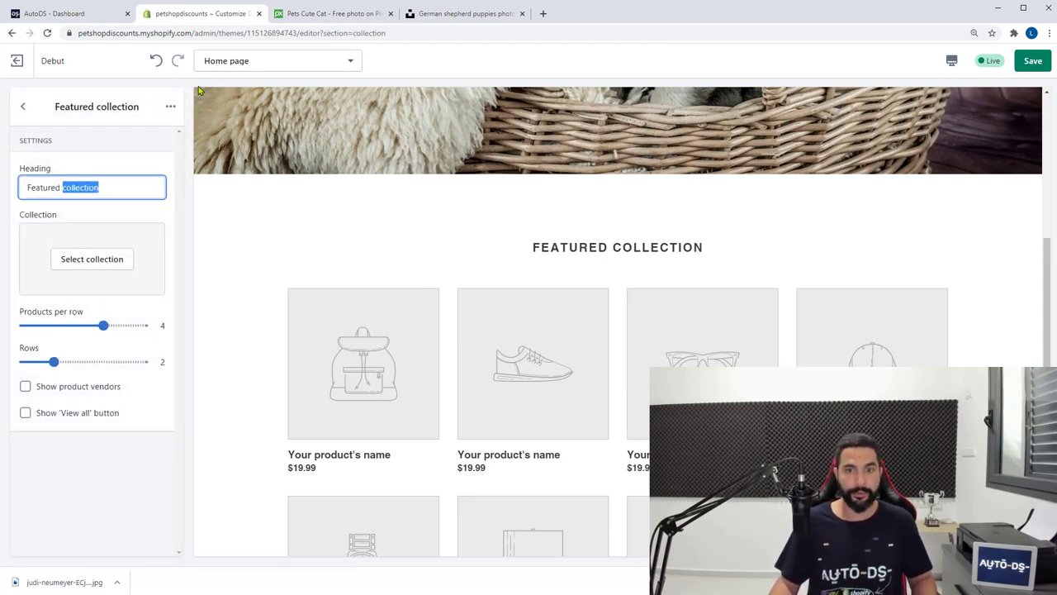
pyautogui.write('Products')
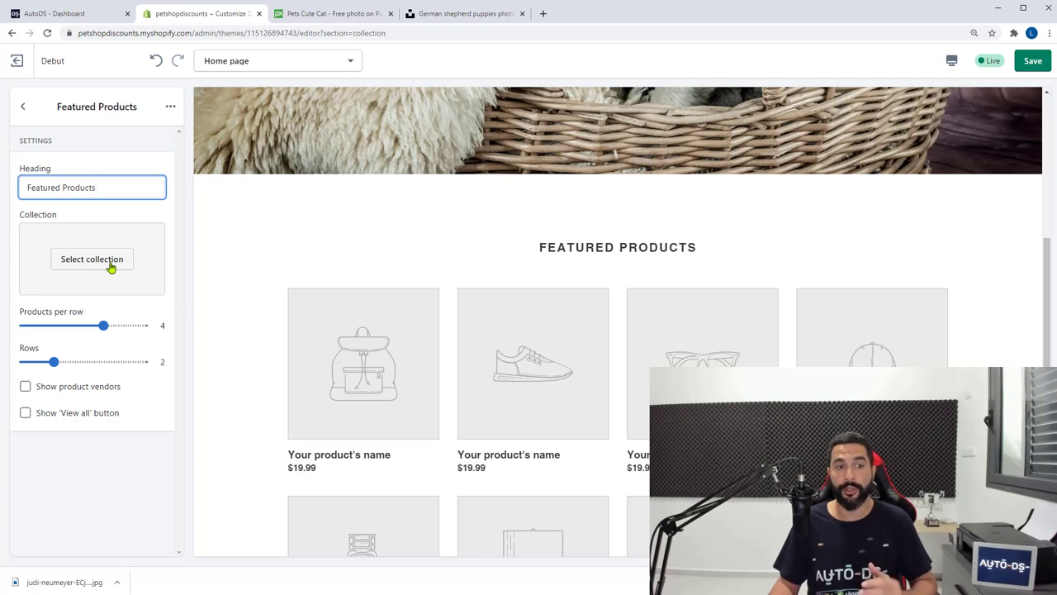
# Choose the Home page collection as the product source for the Featured Products section
pyautogui.click(243, 282)
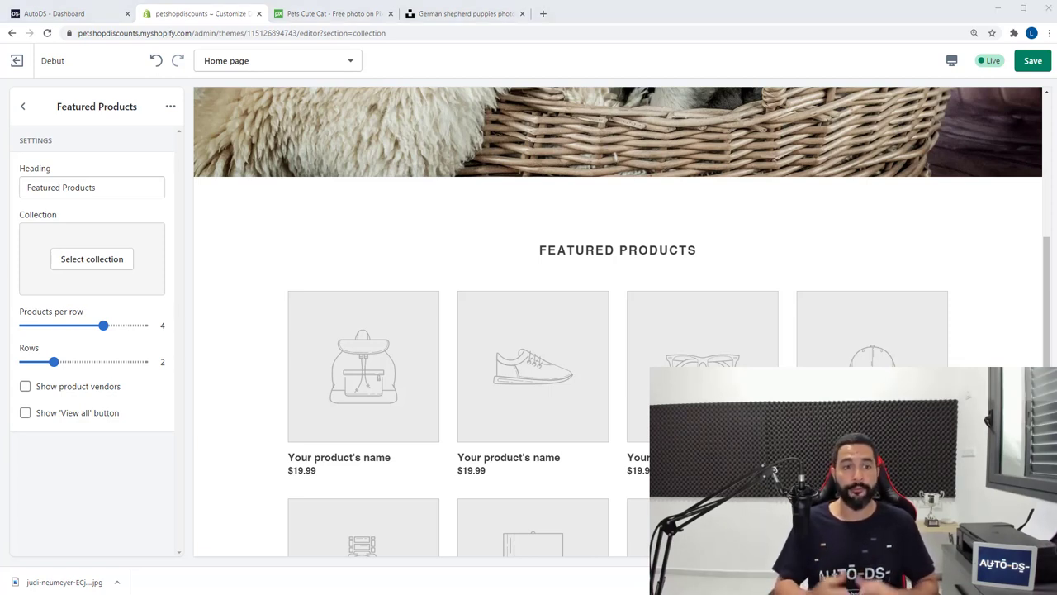
pyautogui.click(116, 263)
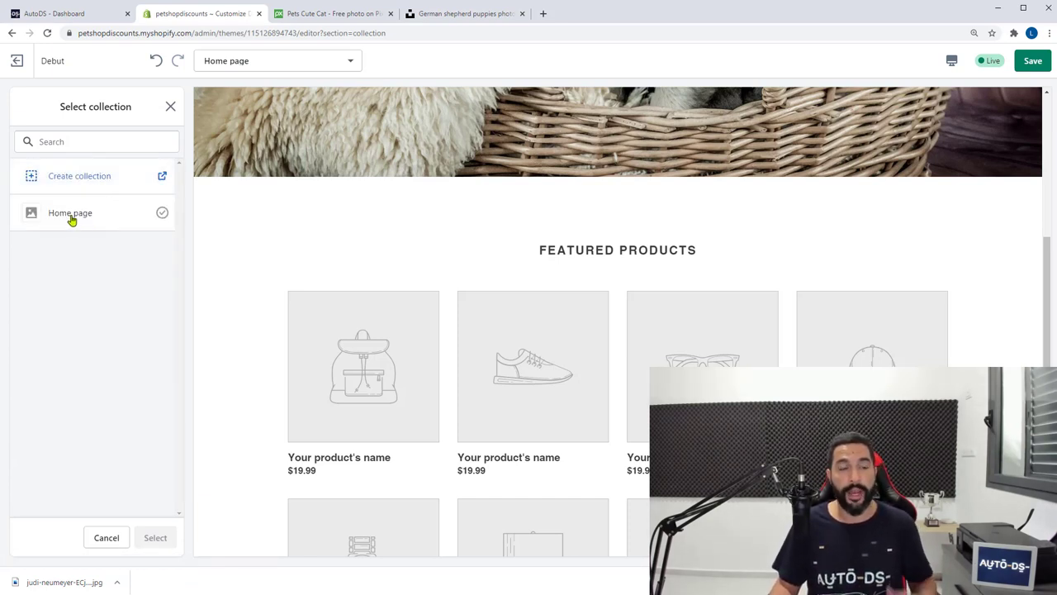
pyautogui.click(71, 217)
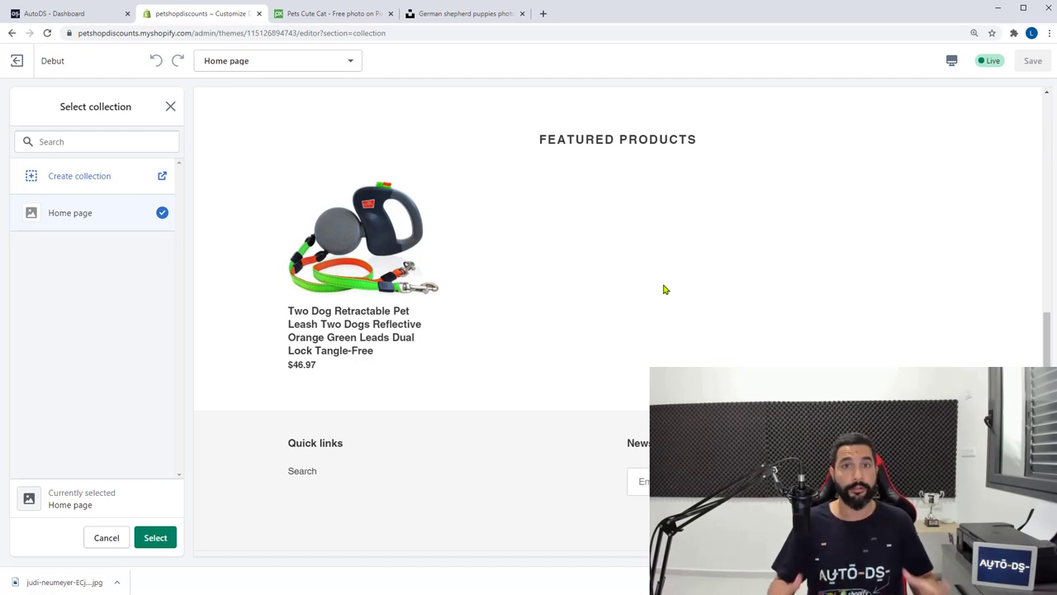
# Switch to AutoDS and open its Products list for the Petshopdiscounts store
pyautogui.click(83, 17)
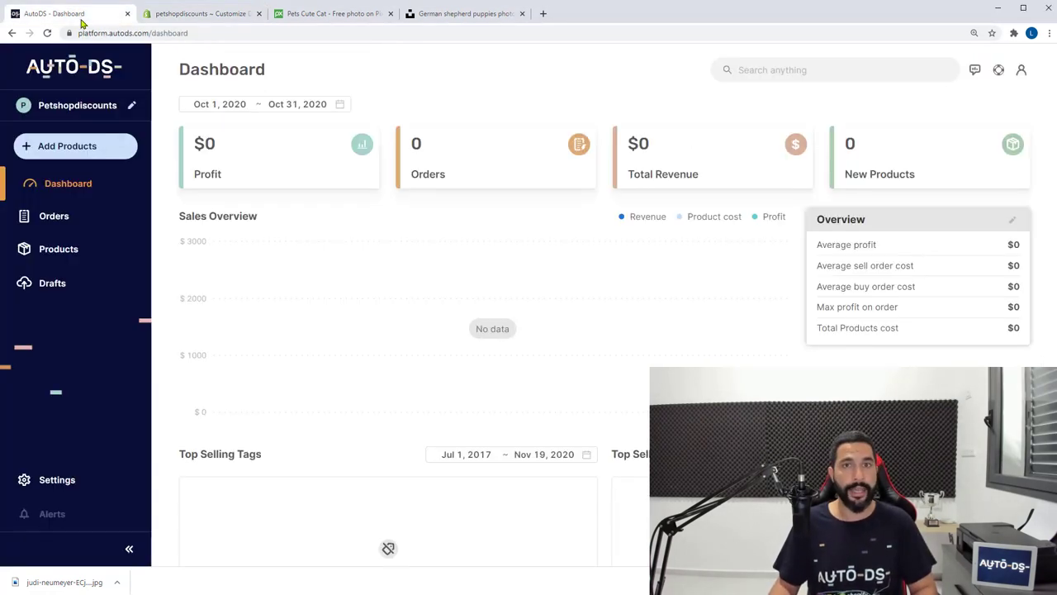
pyautogui.click(66, 256)
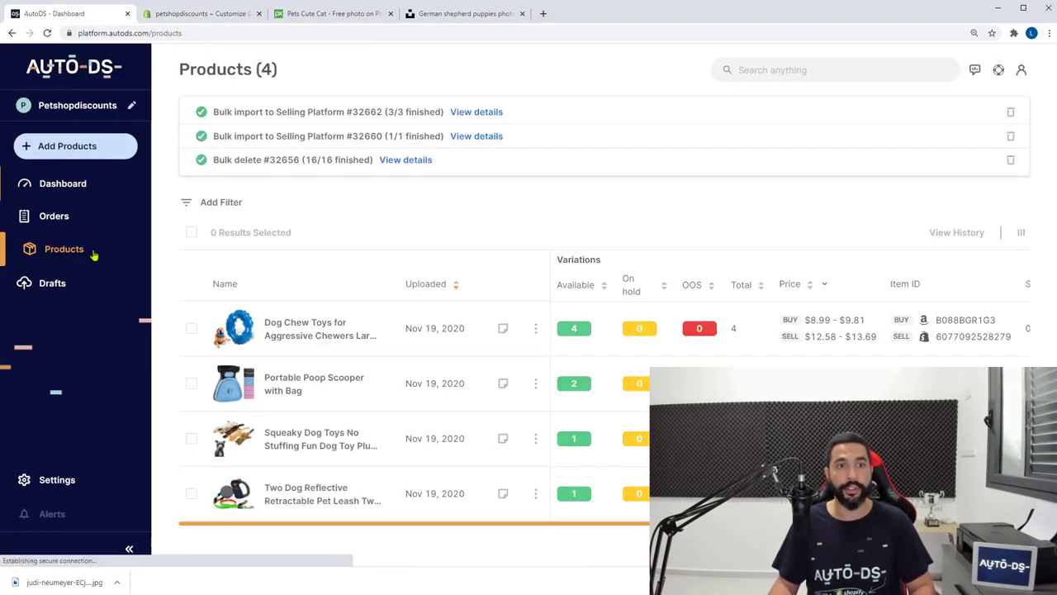
# Open the Dog Chew Toys product, assign it to the Home Page collection, and return to the product list
pyautogui.click(223, 322)
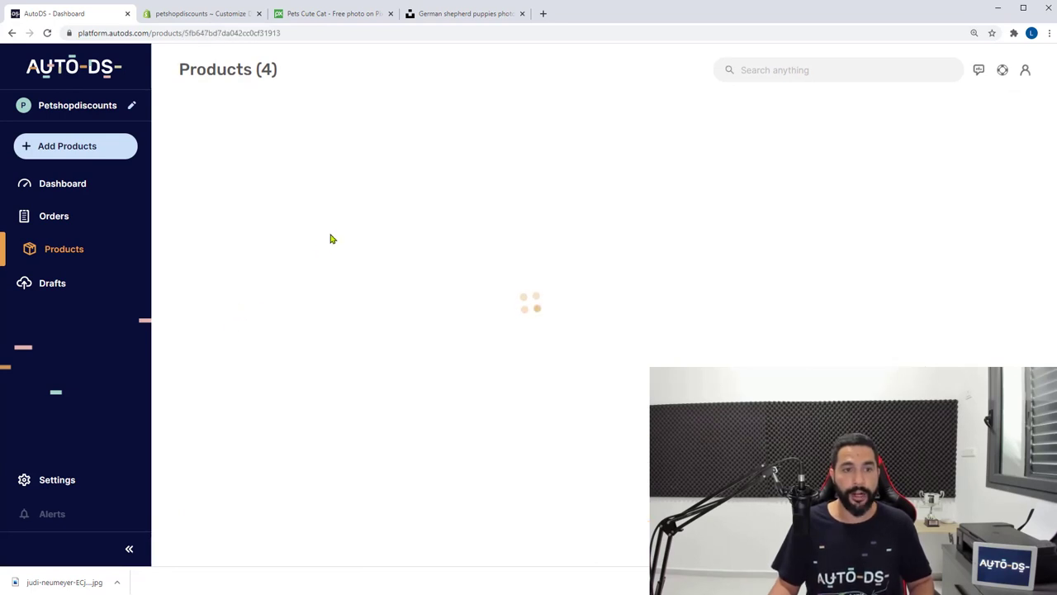
pyautogui.click(332, 334)
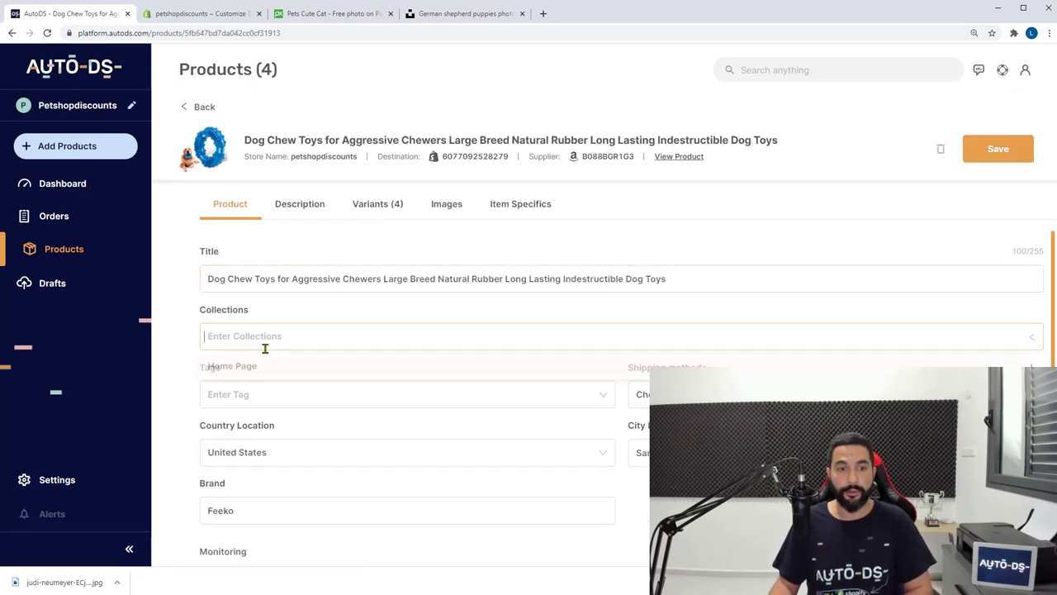
pyautogui.click(241, 373)
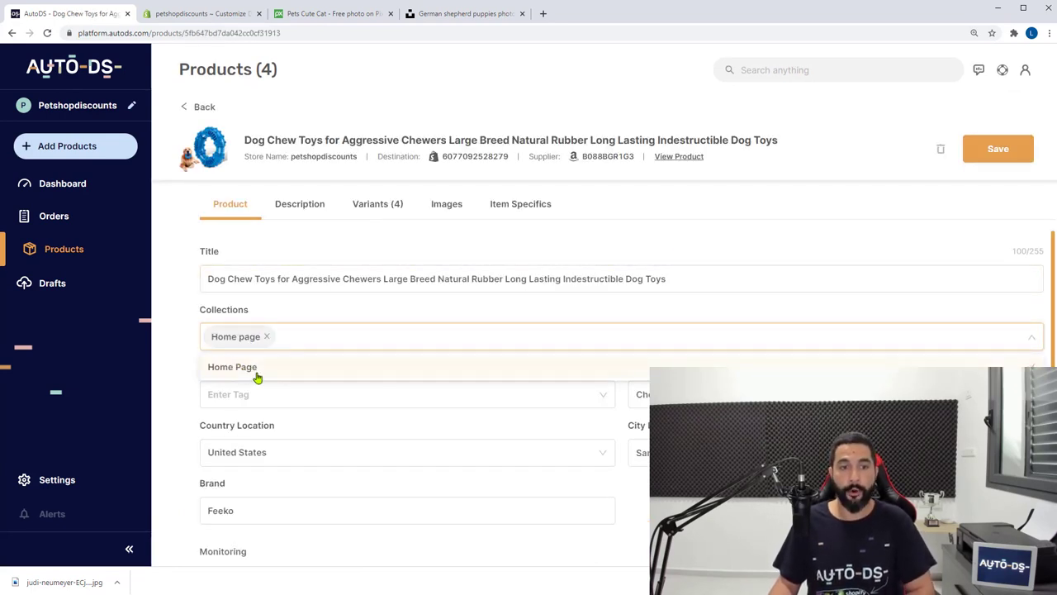
pyautogui.click(626, 302)
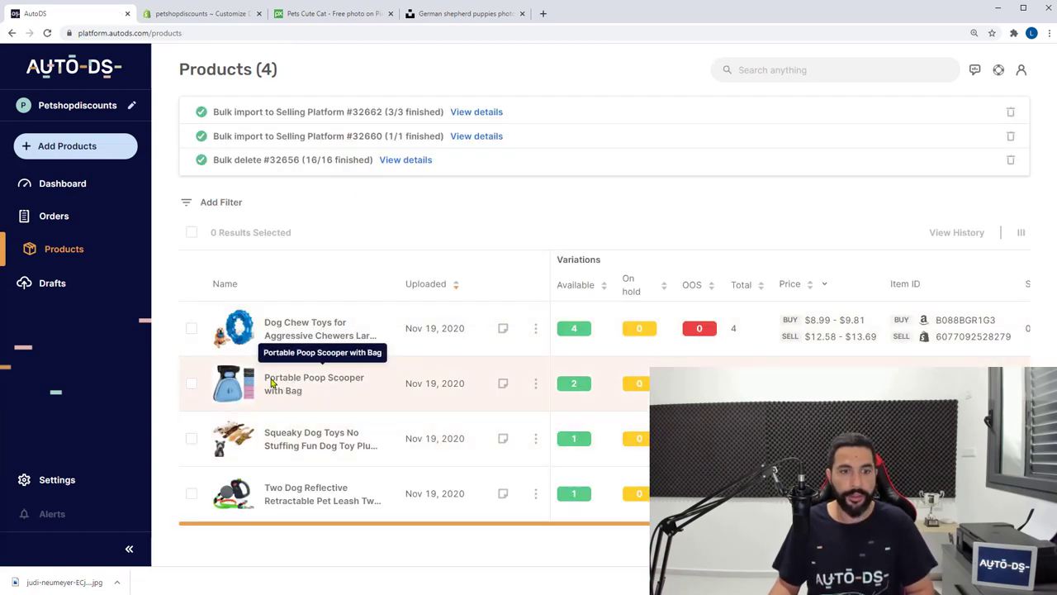
# Assign the Portable Poop Scooper with Bag to the Home Page collection, save it, and return to the product list
pyautogui.click(230, 388)
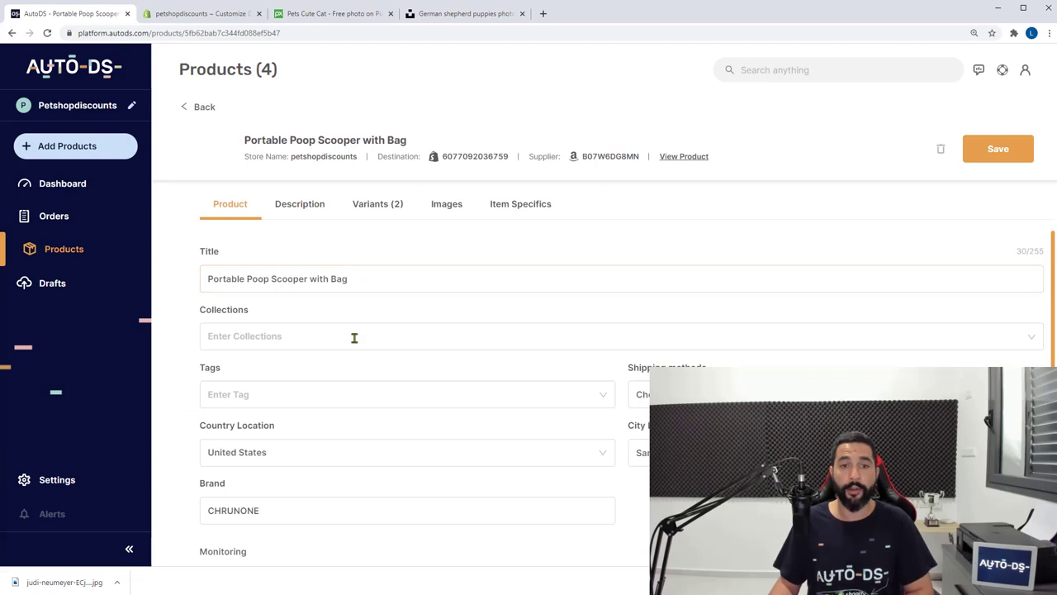
pyautogui.click(281, 336)
pyautogui.click(245, 370)
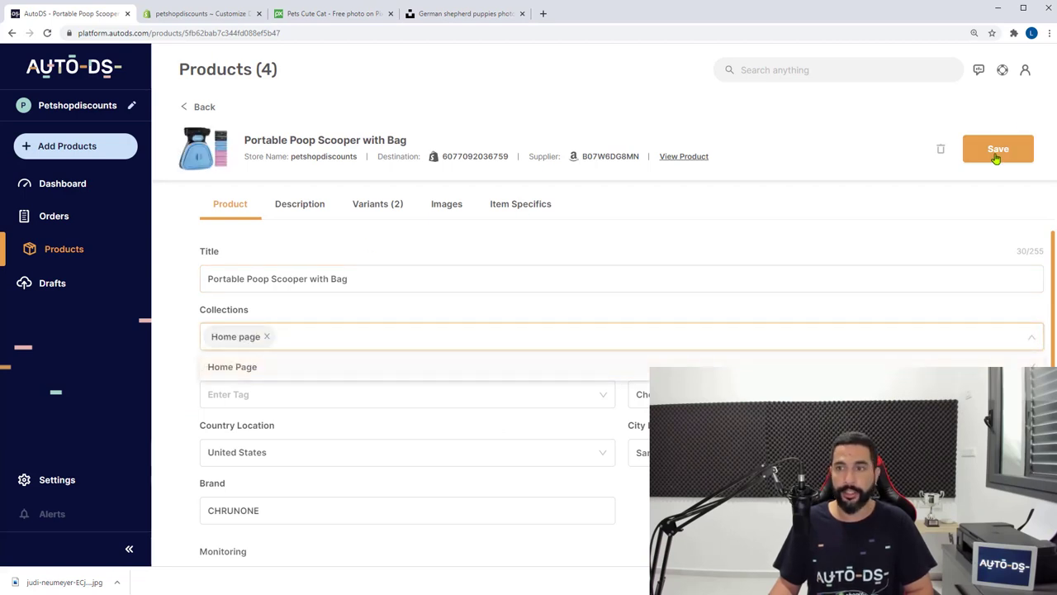
pyautogui.click(997, 150)
pyautogui.click(198, 108)
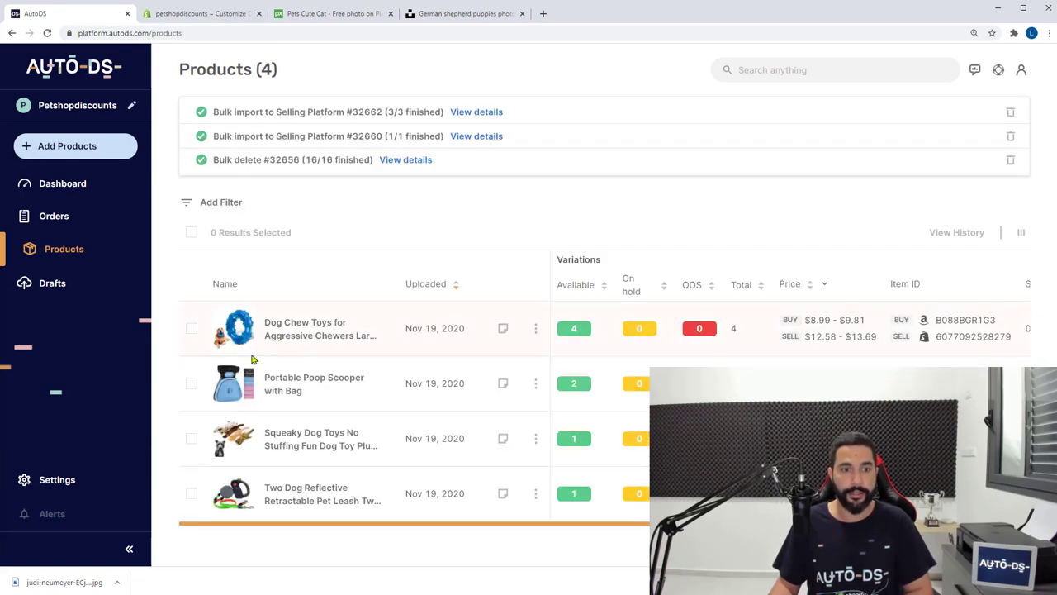
# Assign the Squeaky Dog Toys product to the Home Page collection and save it
pyautogui.click(244, 433)
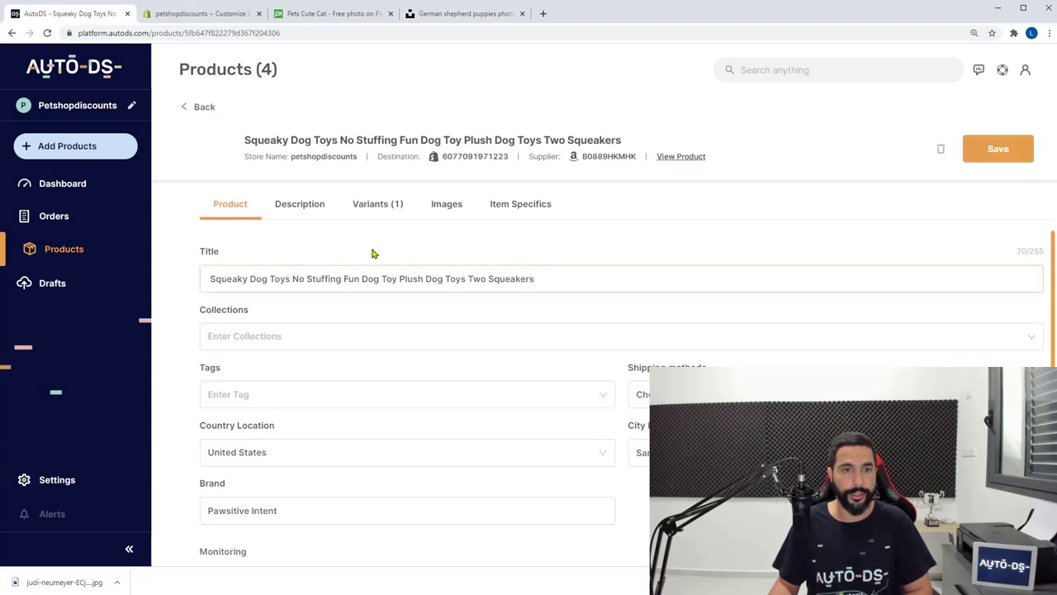
pyautogui.click(273, 336)
pyautogui.click(259, 366)
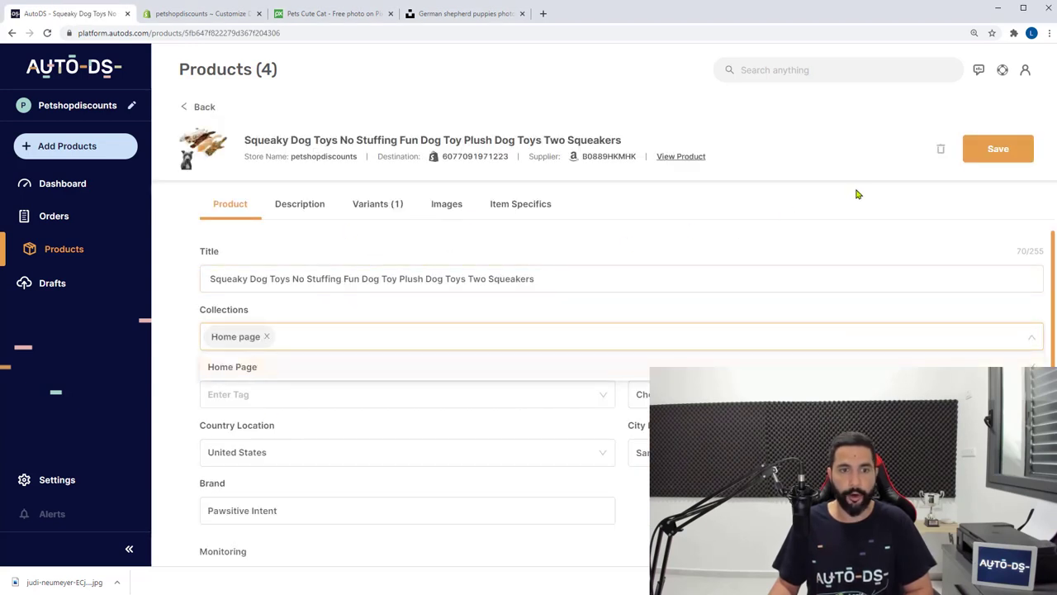
pyautogui.click(1022, 156)
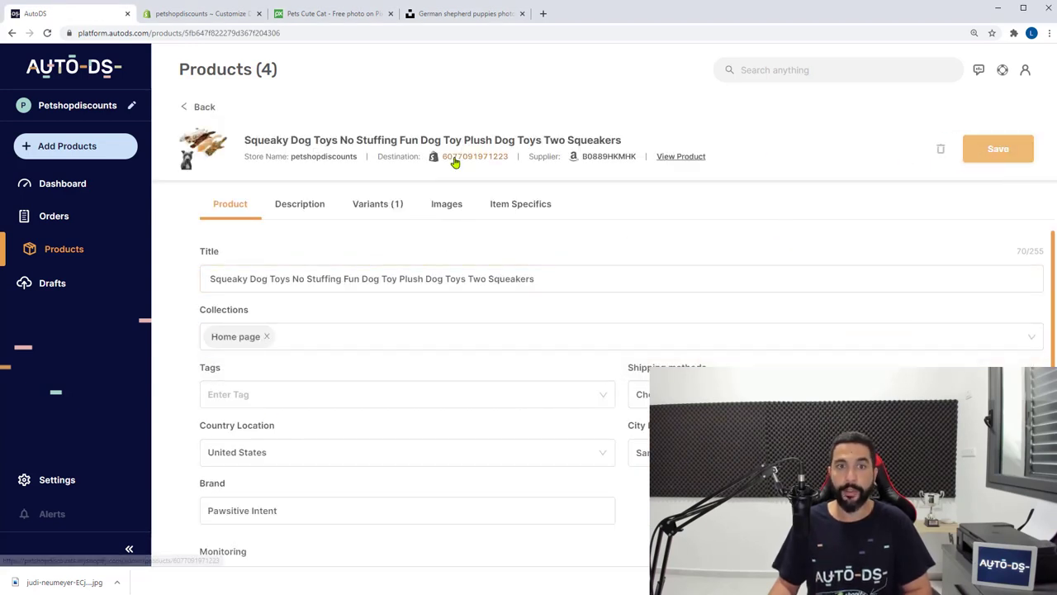
# Switch to the Shopify theme editor and set Home page as the collection of the Featured Products section
pyautogui.click(203, 15)
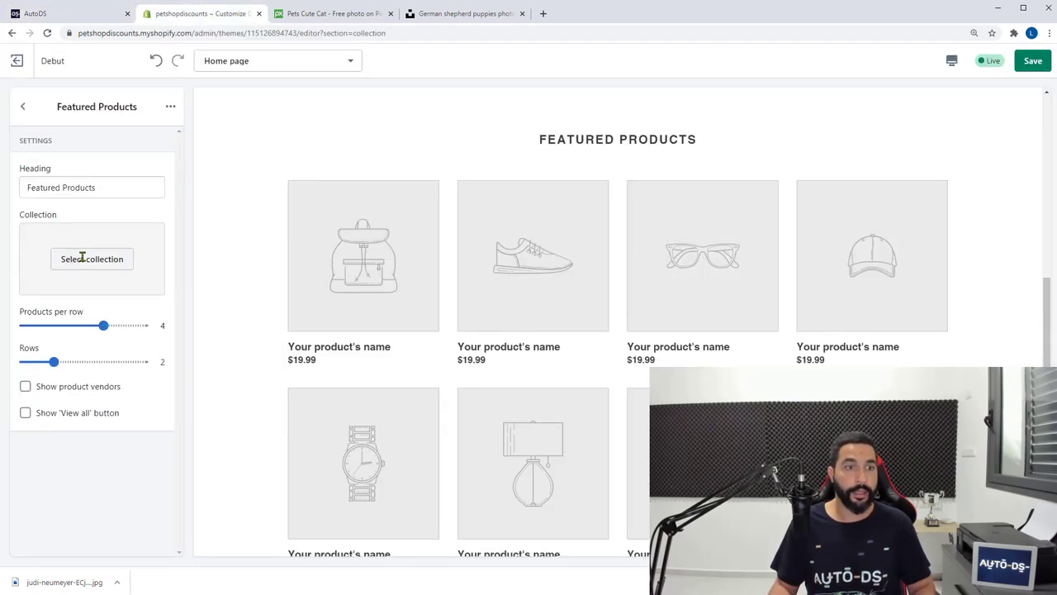
pyautogui.click(83, 258)
pyautogui.click(70, 220)
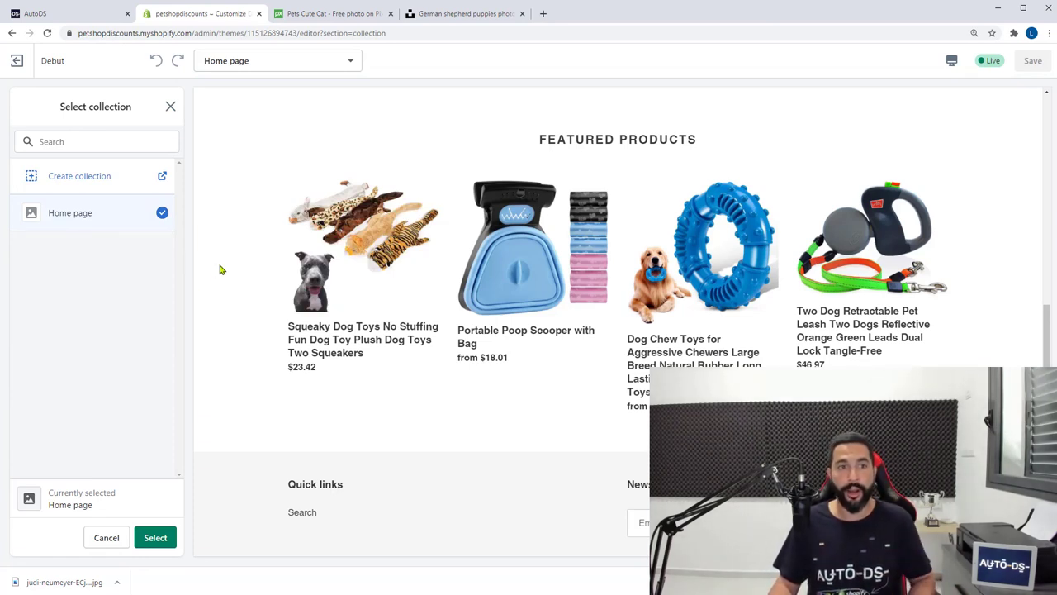
pyautogui.click(157, 537)
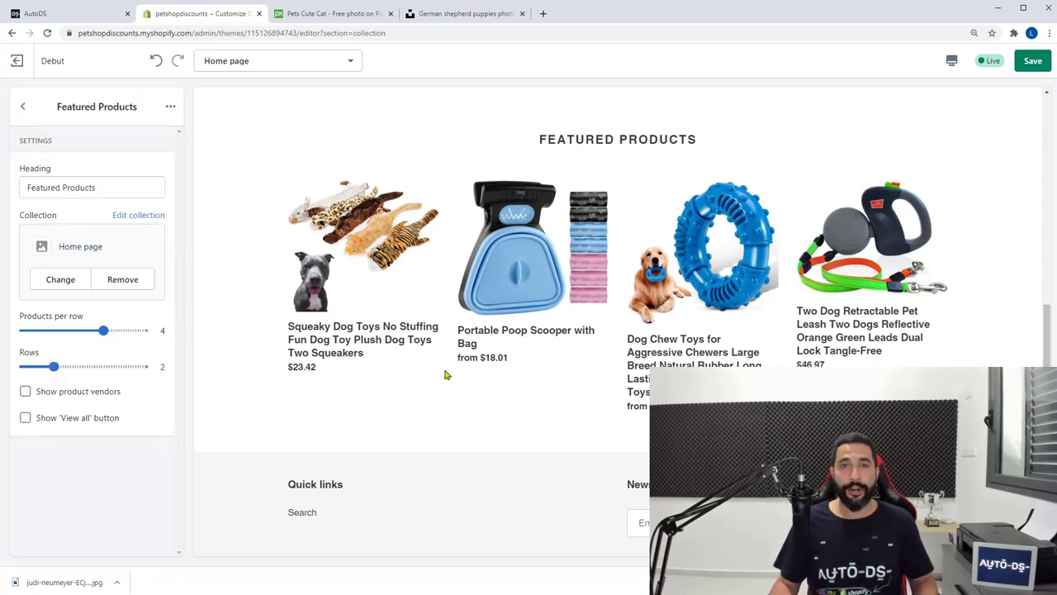
# Review the home page preview from the announcement bar and puppies banner to the Featured Products, closing that section's settings
pyautogui.scroll(6, 444, 375)
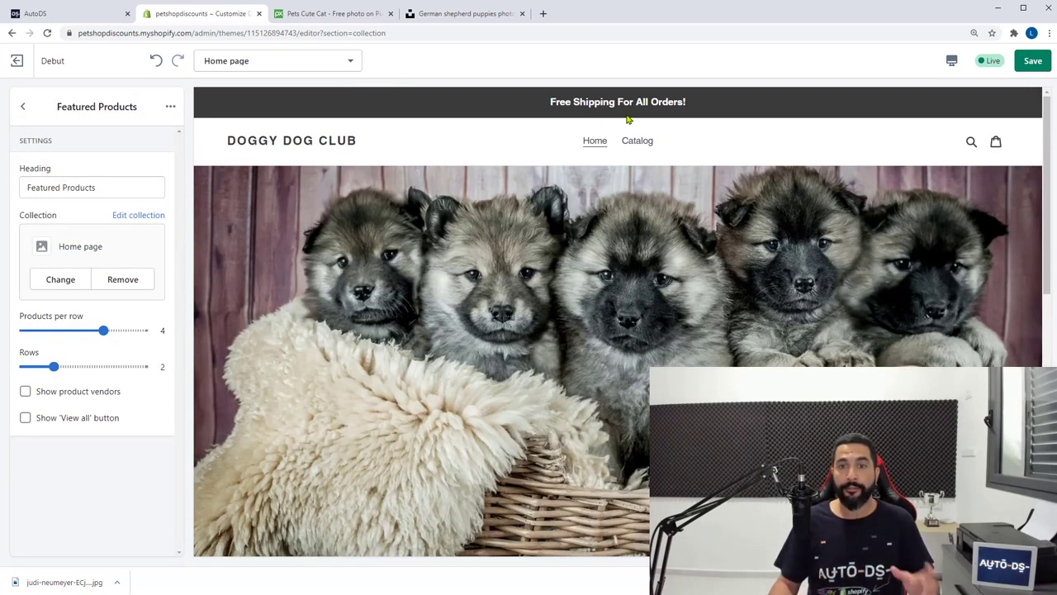
pyautogui.scroll(-1, 256, 149)
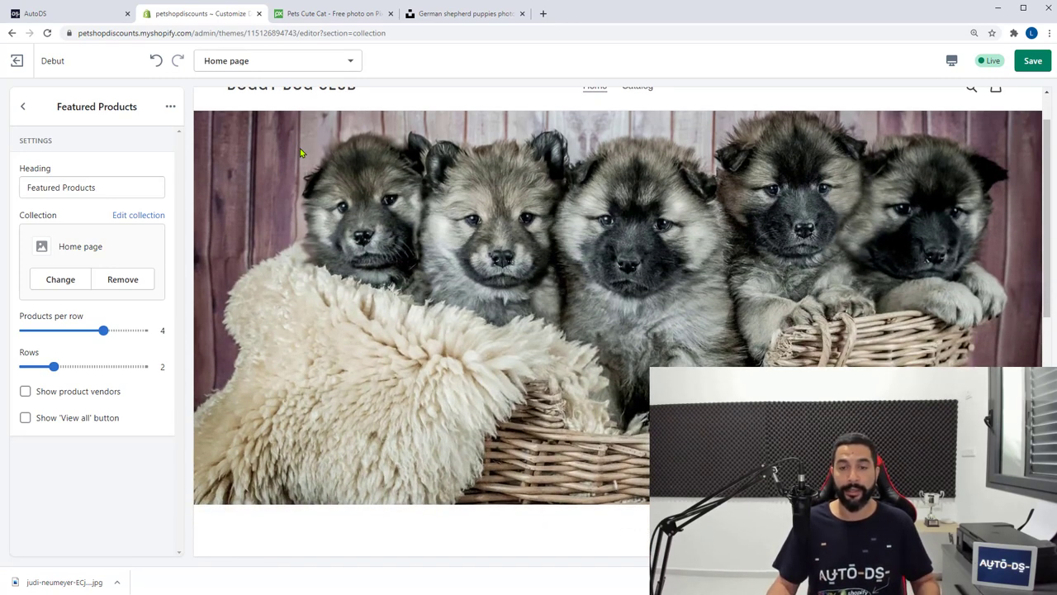
pyautogui.scroll(-2, 299, 147)
pyautogui.scroll(-4, 502, 133)
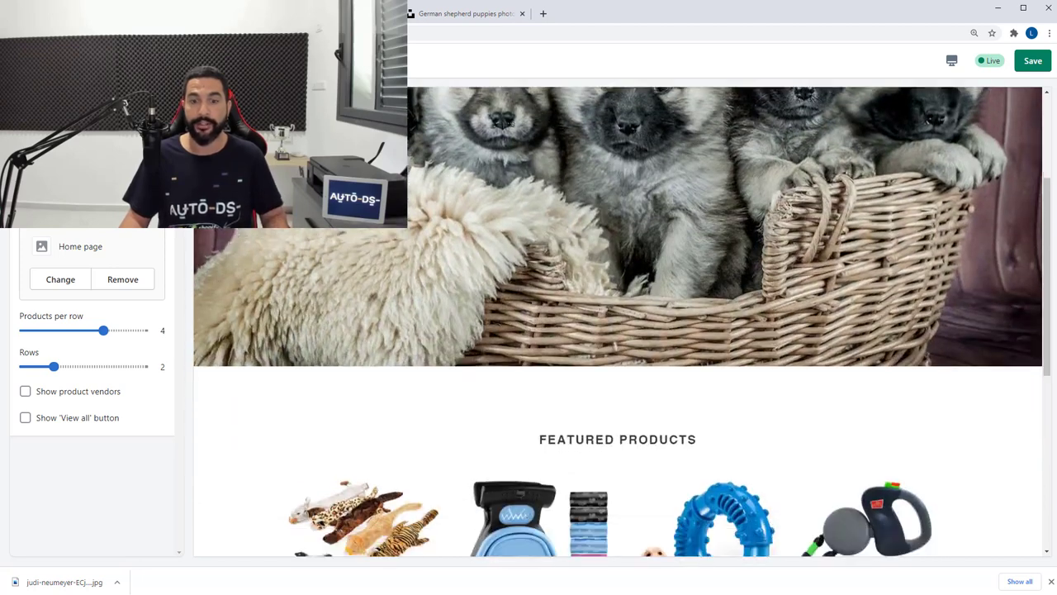
pyautogui.scroll(-1, 502, 230)
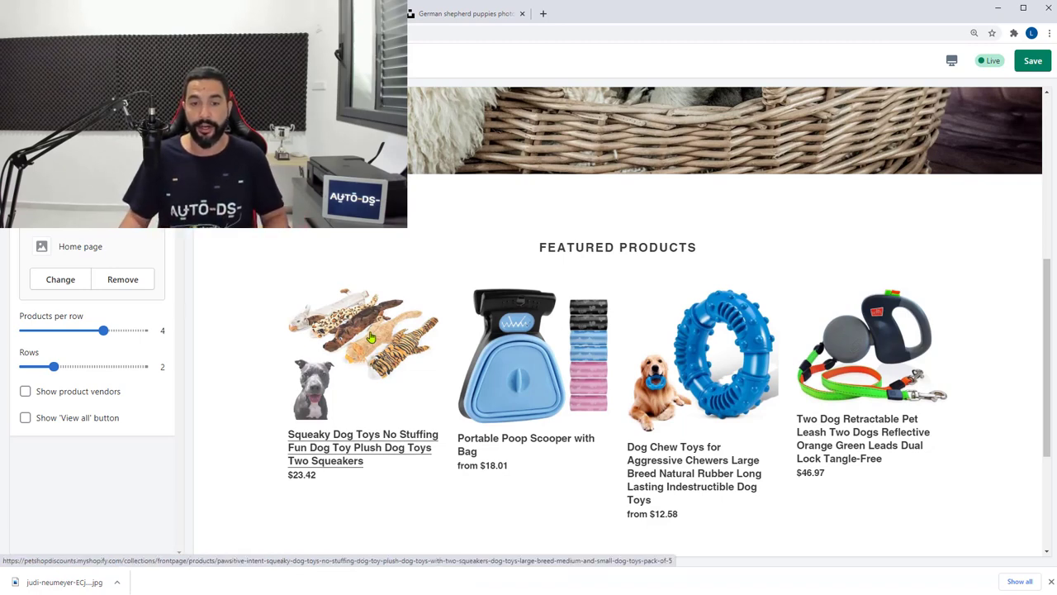
pyautogui.scroll(5, 541, 263)
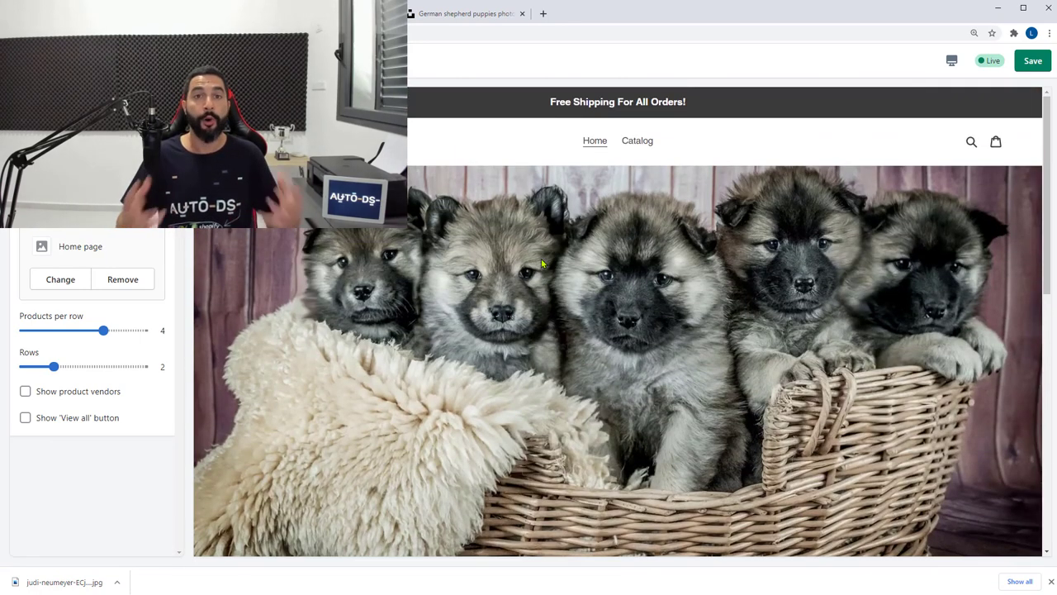
pyautogui.scroll(-1, 541, 263)
pyautogui.scroll(-4, 548, 277)
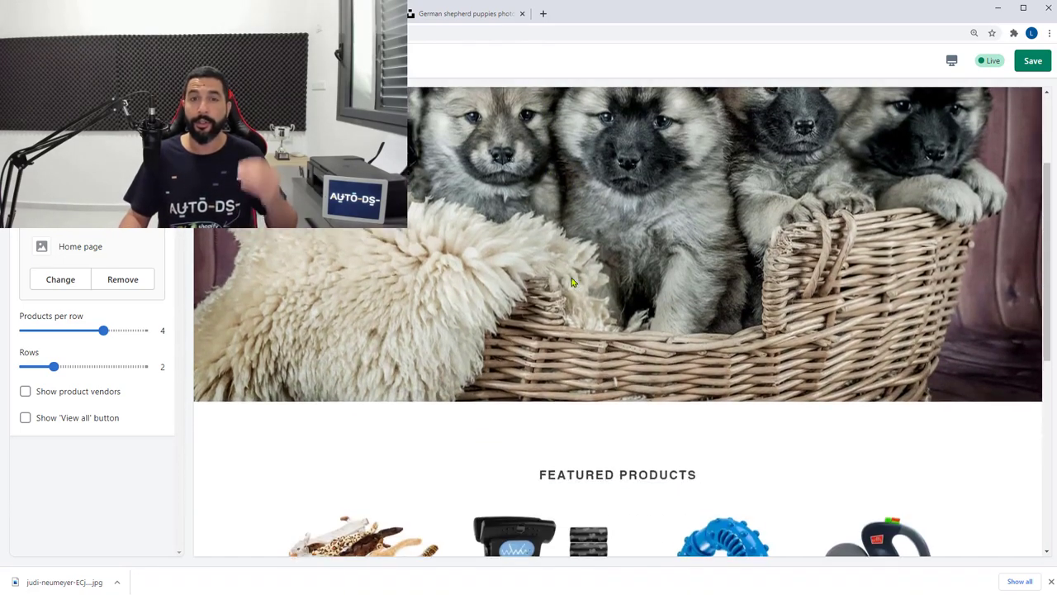
pyautogui.scroll(3, 551, 280)
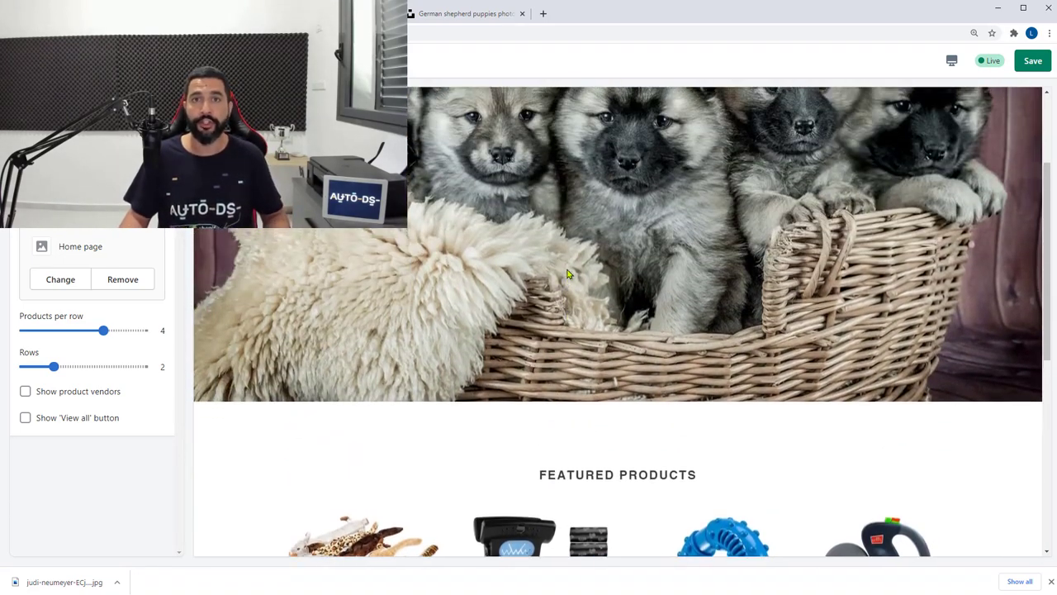
pyautogui.scroll(-5, 545, 289)
pyautogui.scroll(1, 536, 297)
pyautogui.scroll(1, 537, 297)
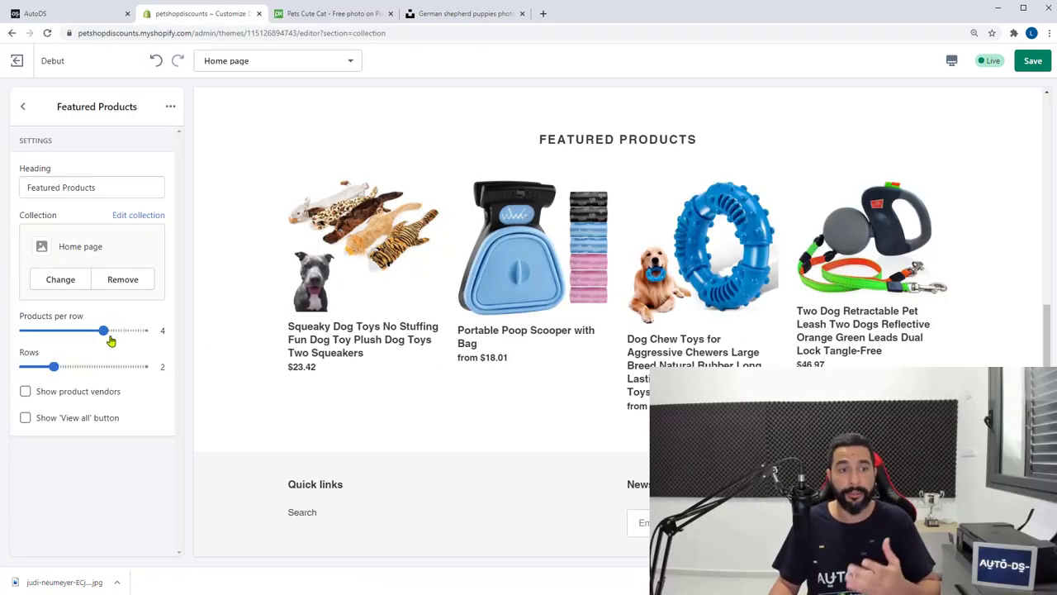
pyautogui.click(25, 108)
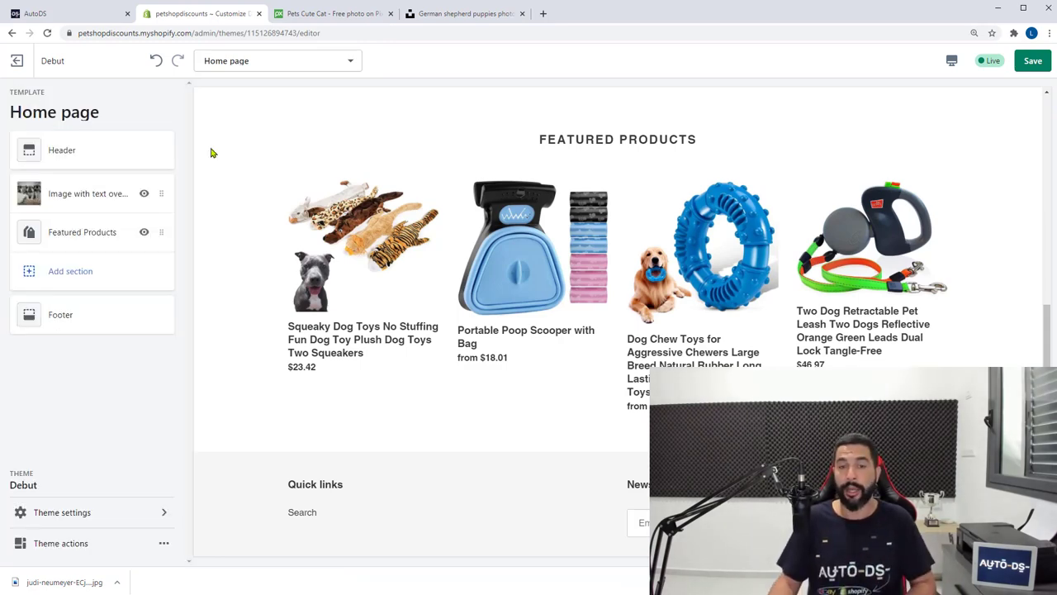
pyautogui.scroll(5, 623, 347)
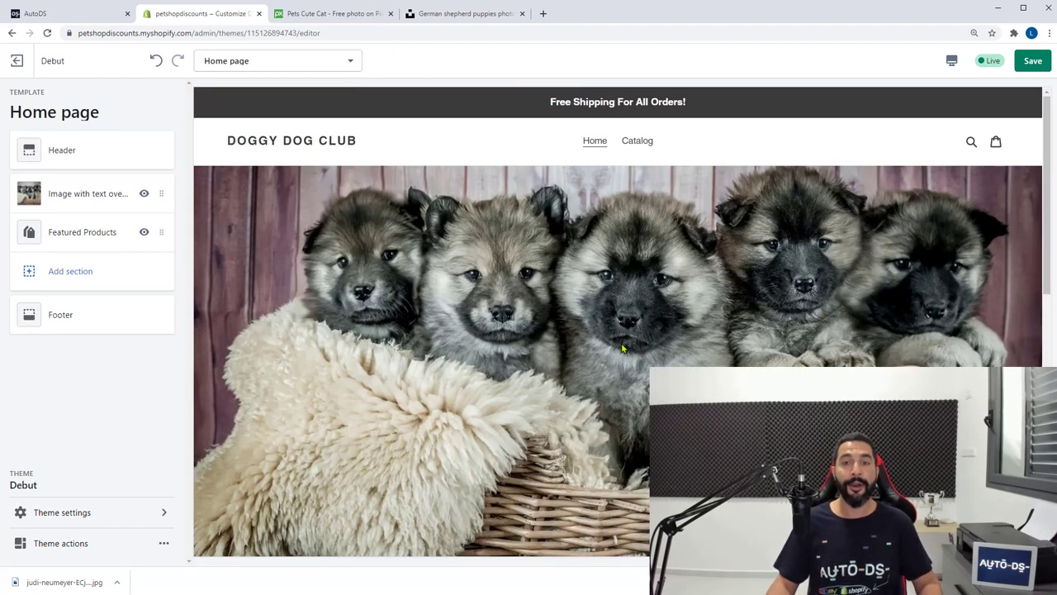
pyautogui.scroll(-3, 578, 330)
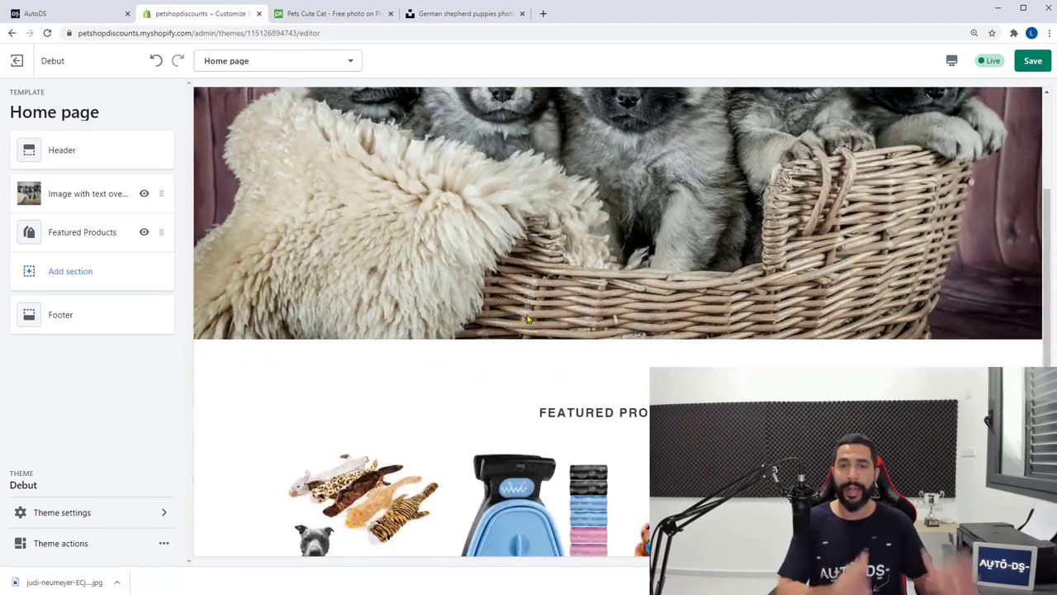
# Browse the section types available for the home page and examine the current layout in the preview, without adding a section
pyautogui.click(81, 279)
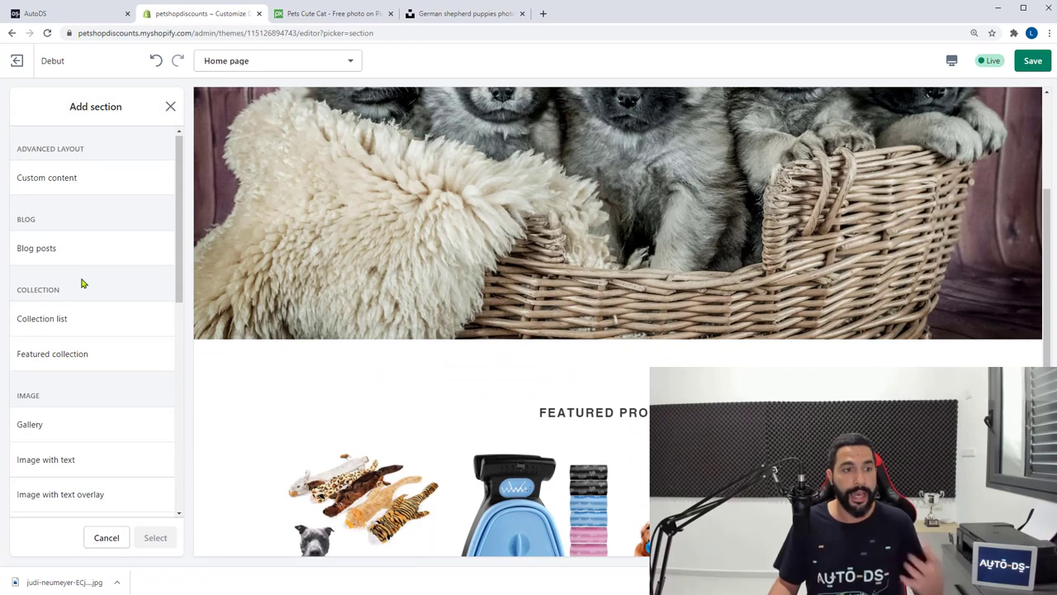
pyautogui.scroll(-1, 78, 248)
pyautogui.scroll(-5, 115, 288)
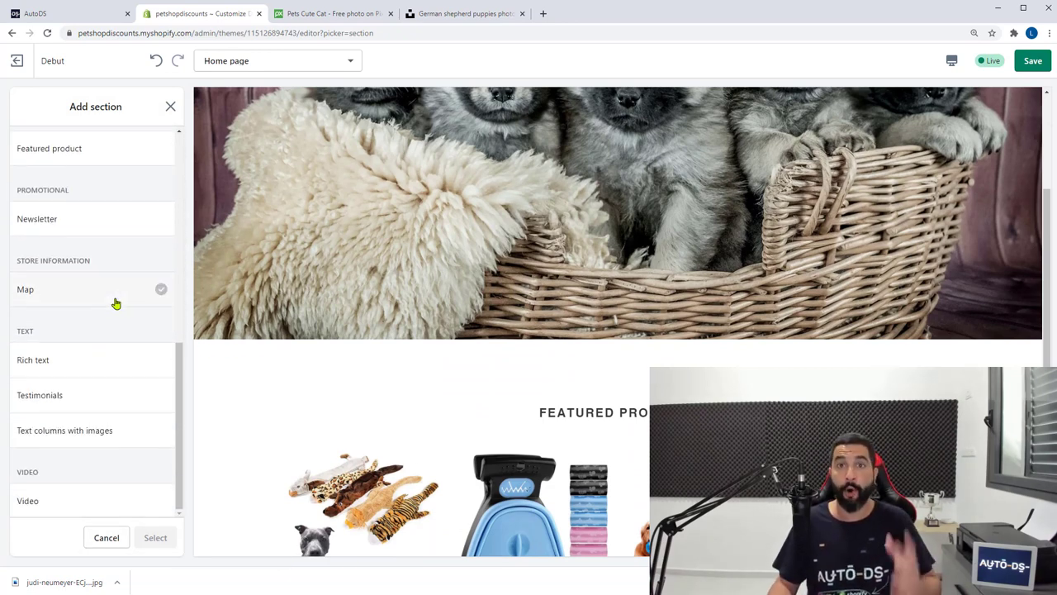
pyautogui.scroll(5, 96, 307)
pyautogui.scroll(3, 660, 318)
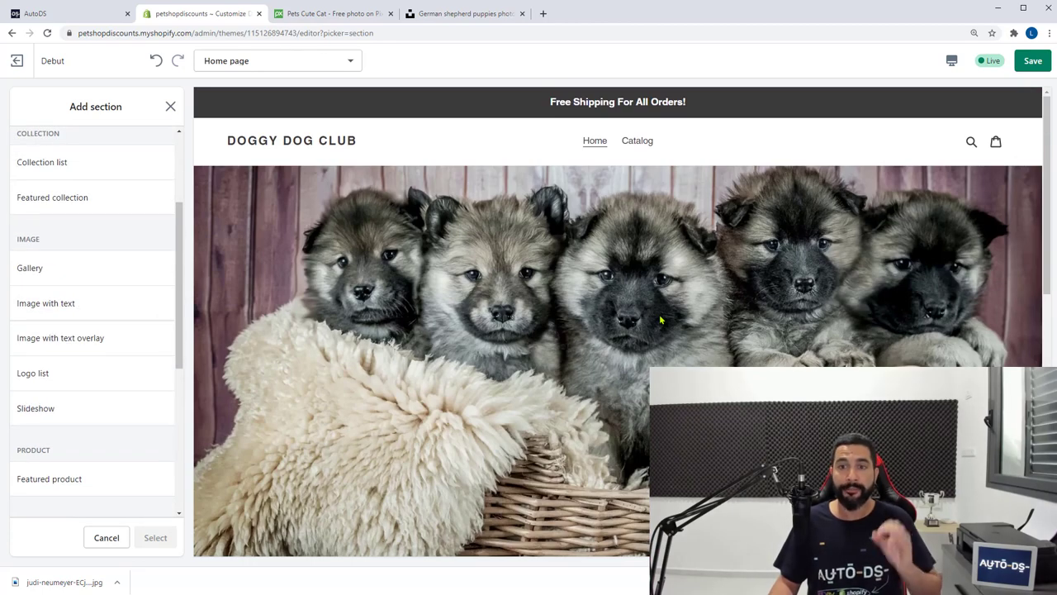
pyautogui.scroll(-2, 658, 313)
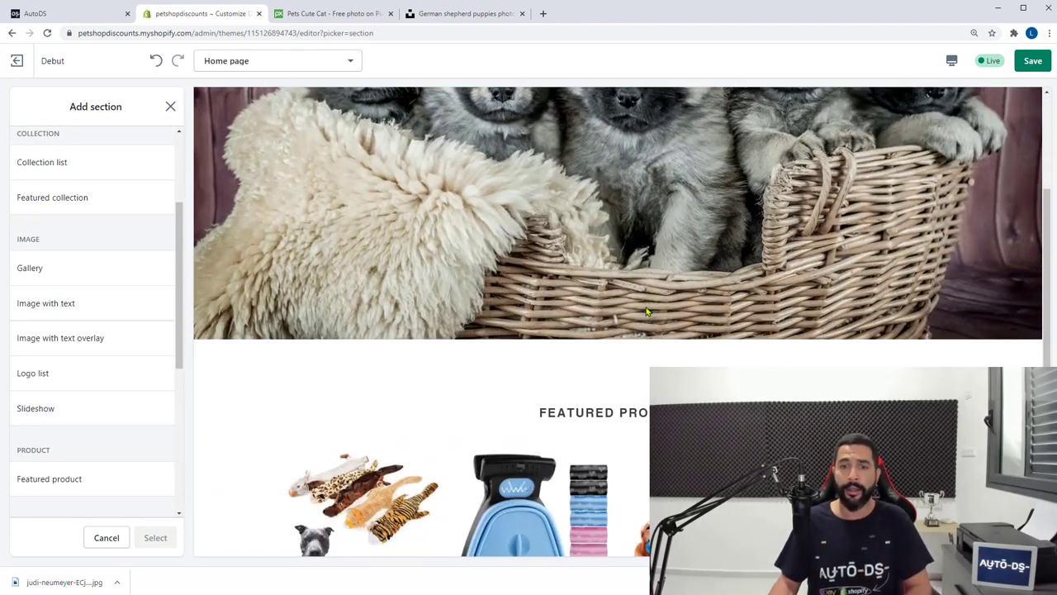
pyautogui.scroll(-2, 647, 311)
pyautogui.scroll(5, 537, 313)
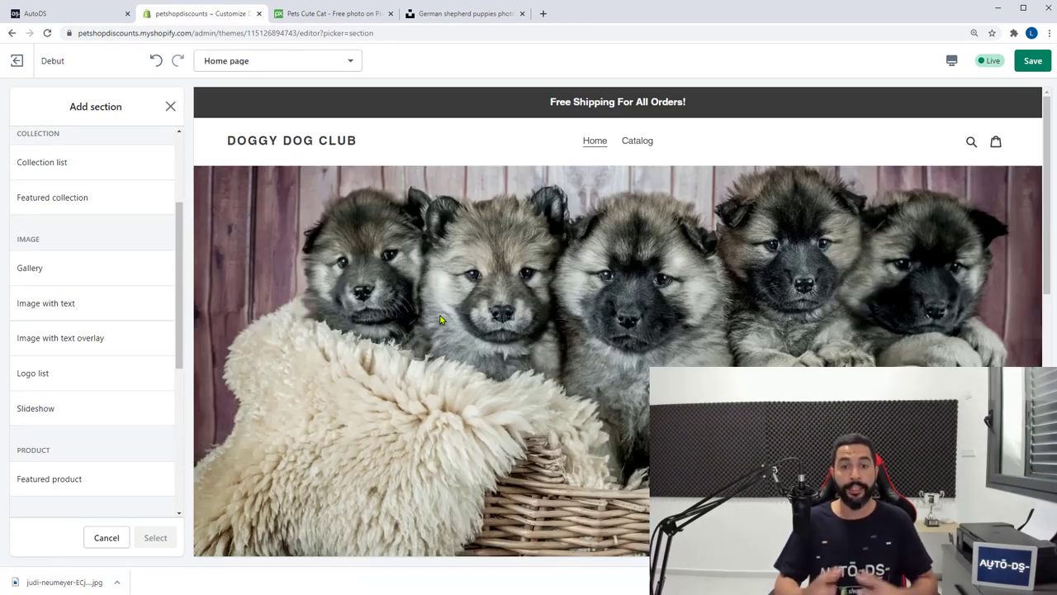
pyautogui.scroll(-2, 442, 326)
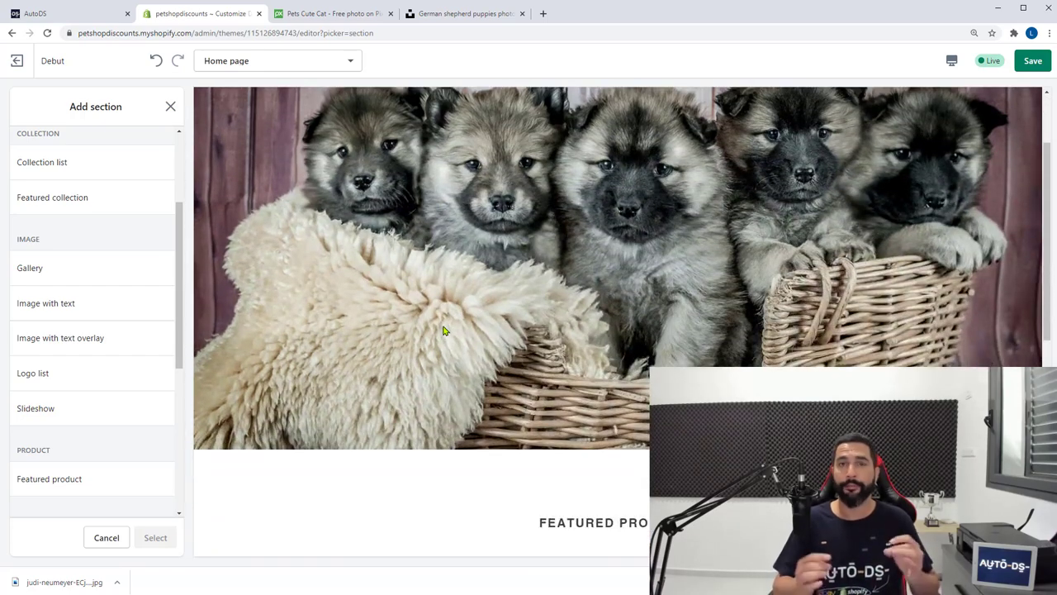
pyautogui.scroll(-4, 445, 335)
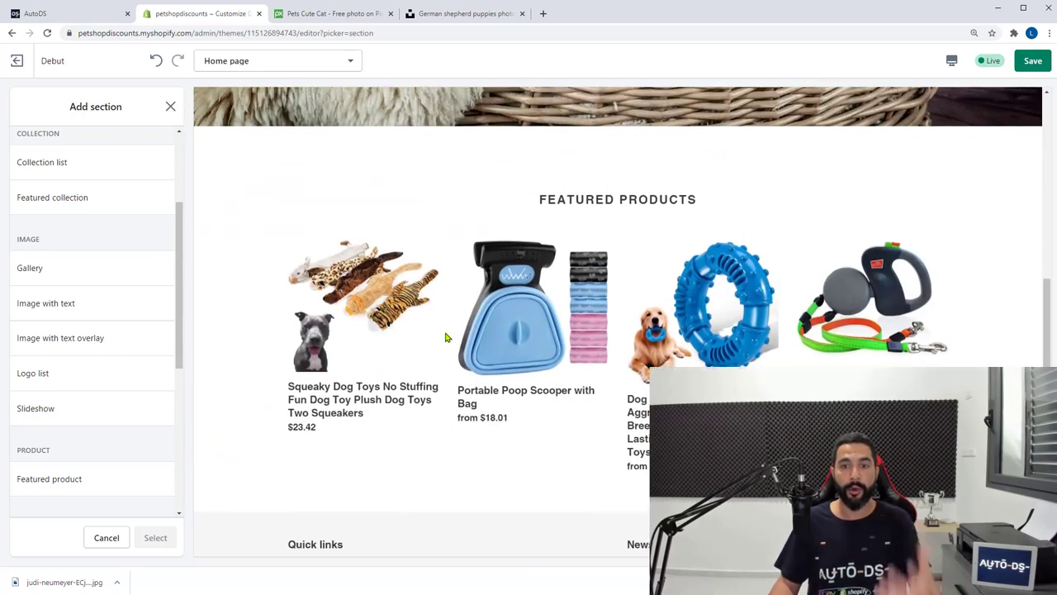
pyautogui.scroll(5, 442, 322)
pyautogui.press('Escape')
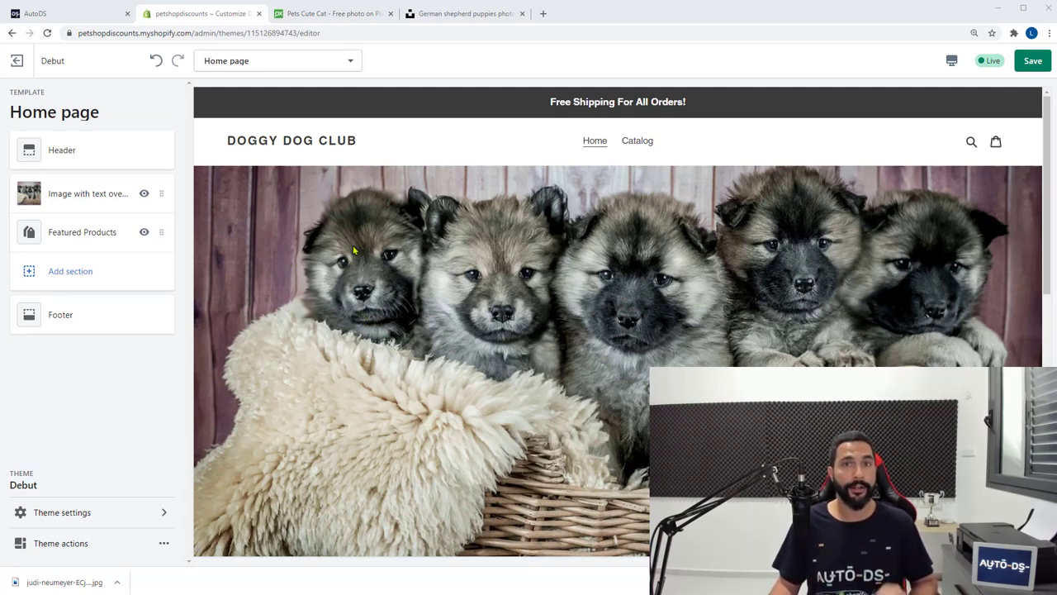
# Add a promotional Newsletter section to the home page below Featured Products
pyautogui.click(70, 272)
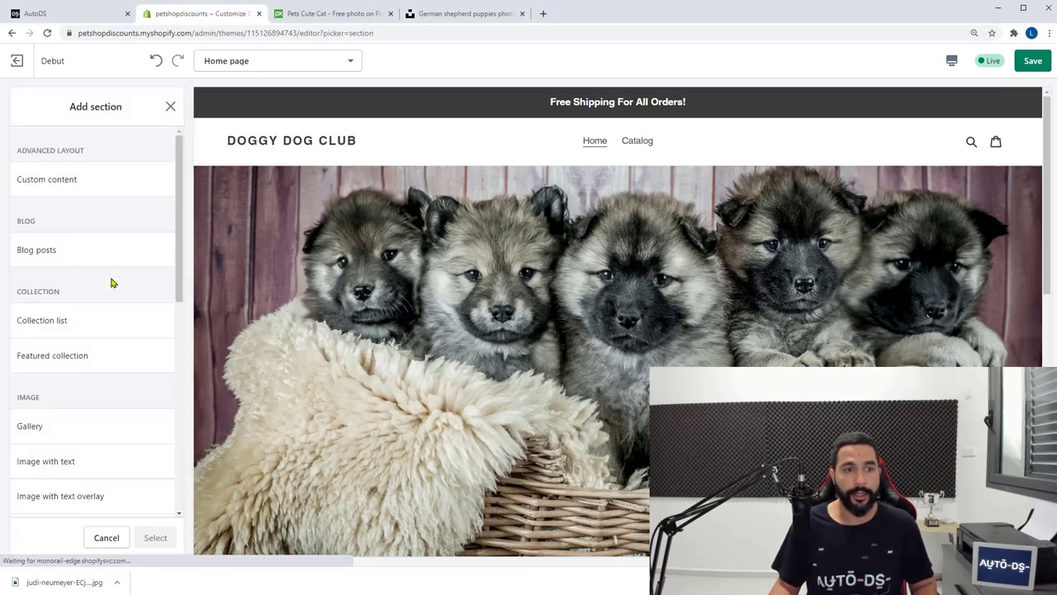
pyautogui.scroll(-6, 105, 272)
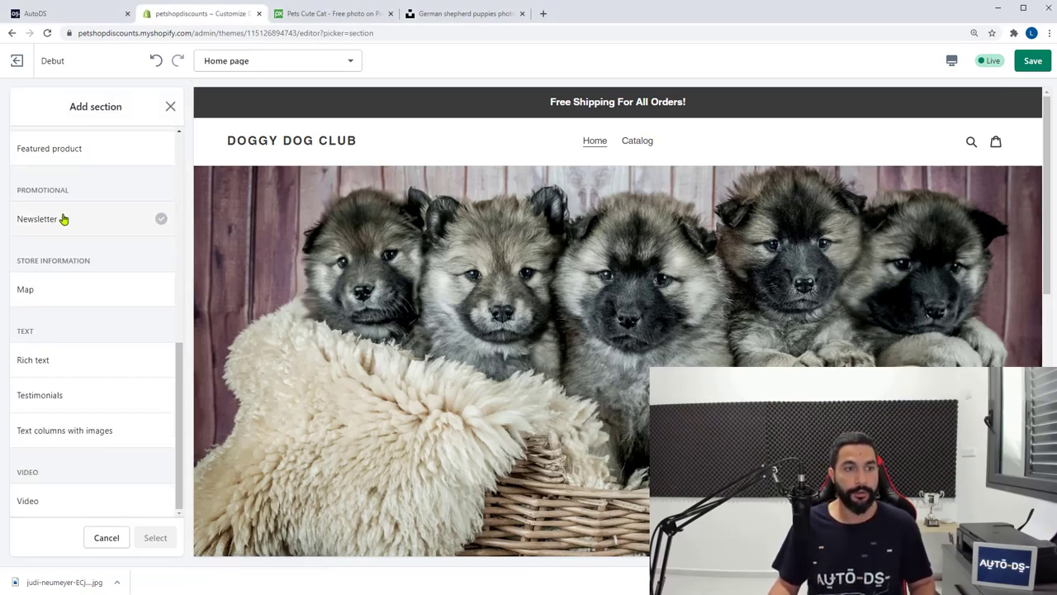
pyautogui.click(123, 227)
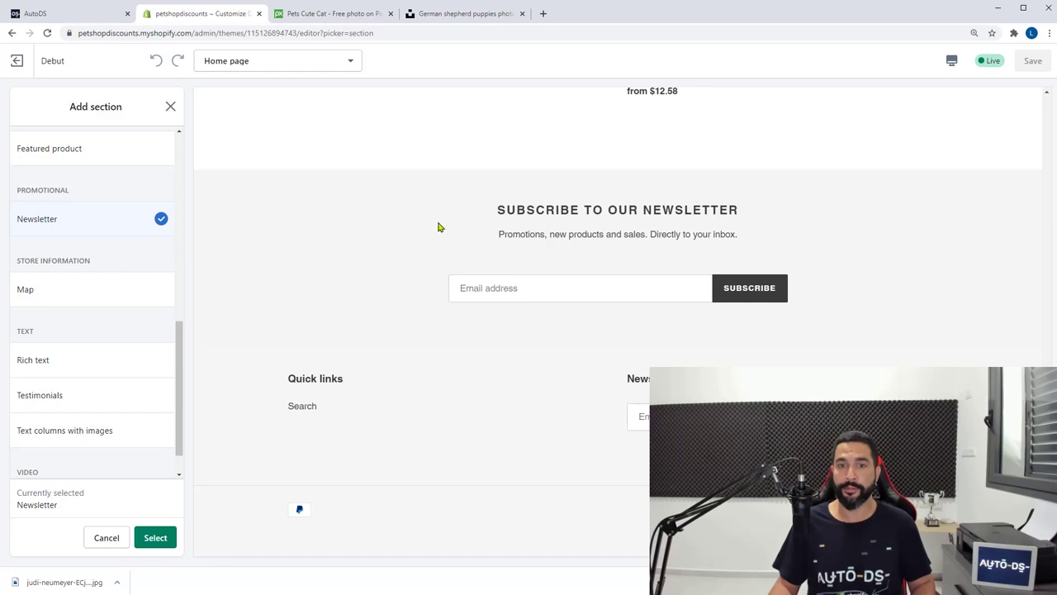
pyautogui.scroll(3, 863, 312)
pyautogui.scroll(2, 624, 397)
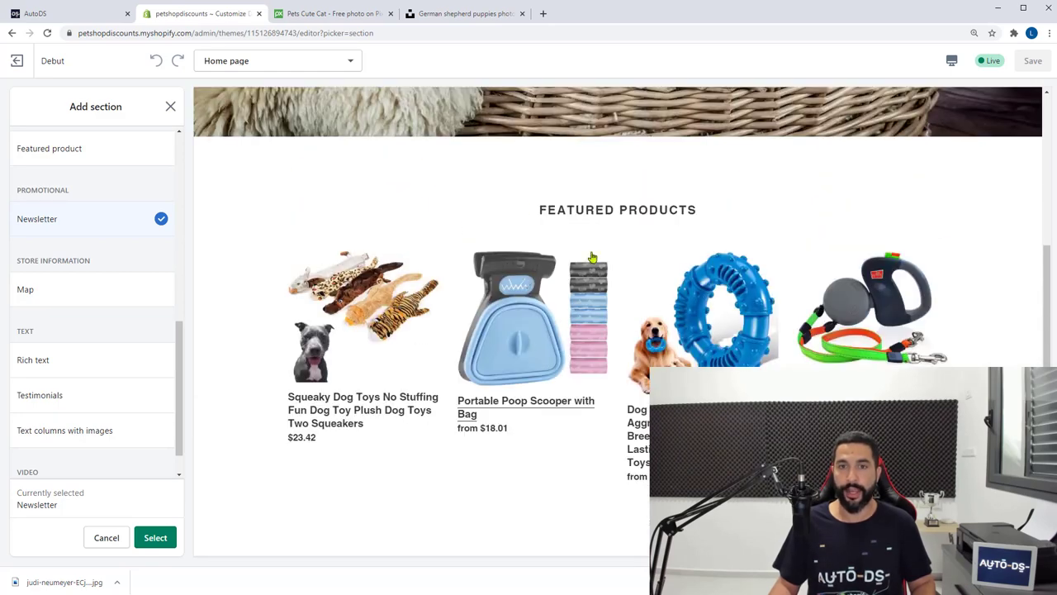
pyautogui.scroll(-5, 627, 316)
pyautogui.scroll(2, 479, 242)
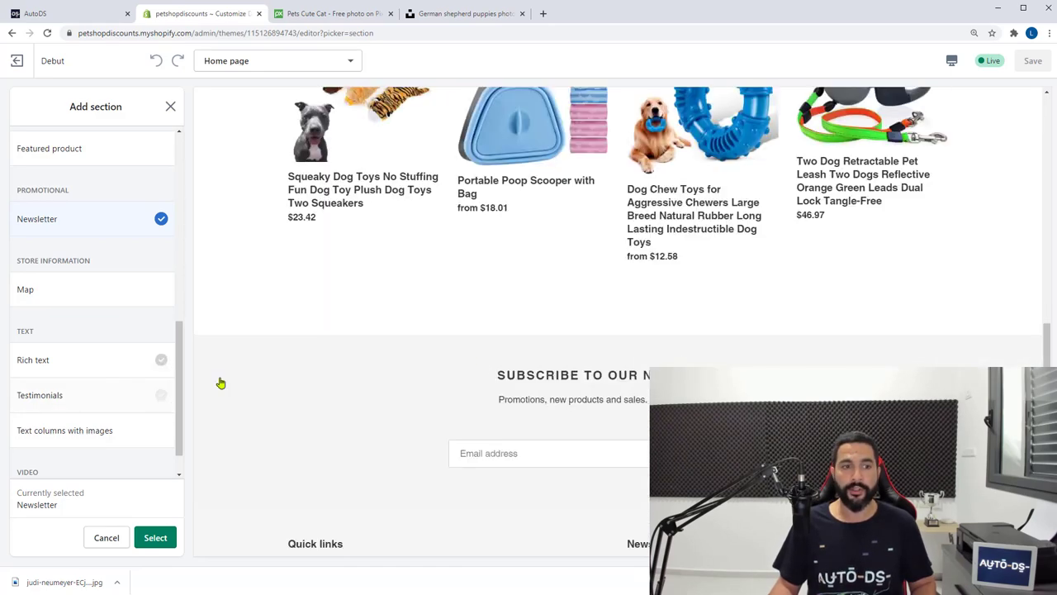
pyautogui.click(154, 538)
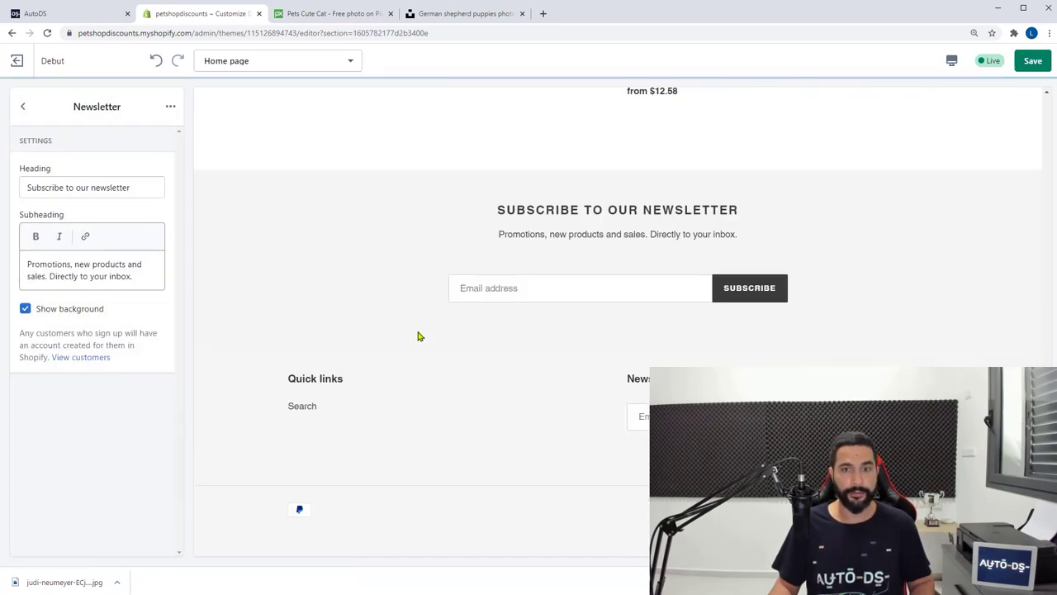
# Set the Newsletter section's heading to "Let's Keep In Touch" and return to the home page's section list
pyautogui.moveTo(136, 188); pyautogui.dragTo(18, 195)
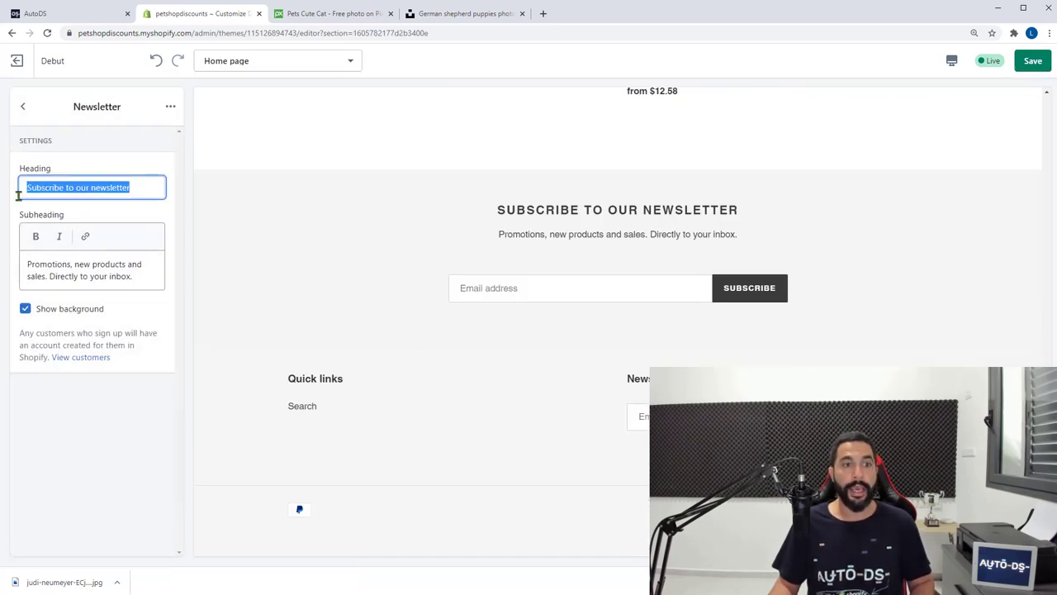
pyautogui.click(119, 187)
pyautogui.tripleClick(121, 188)
pyautogui.write('L')
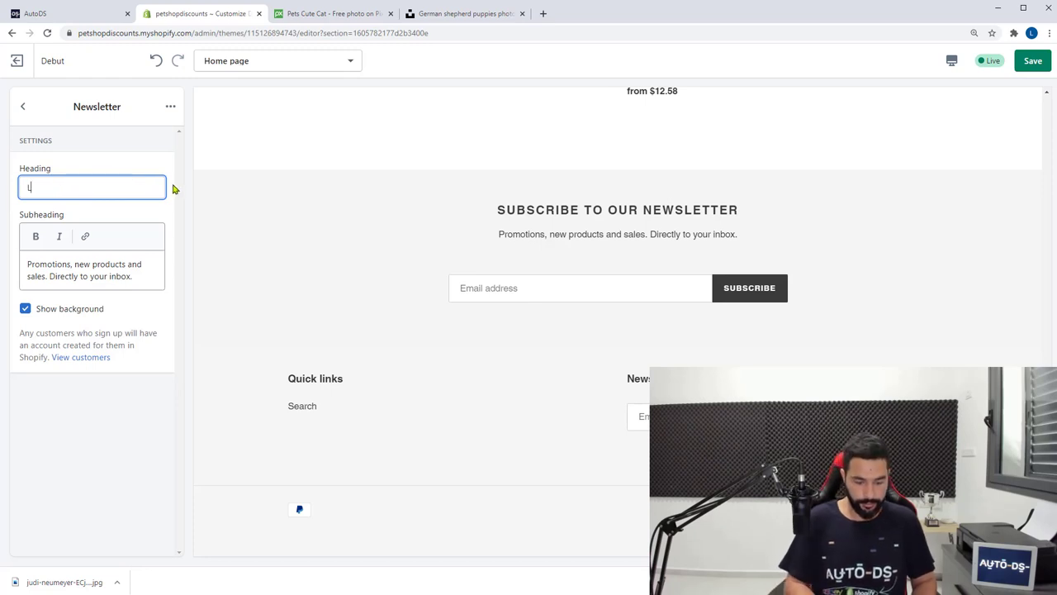
pyautogui.write("et's Keep In Toiu")
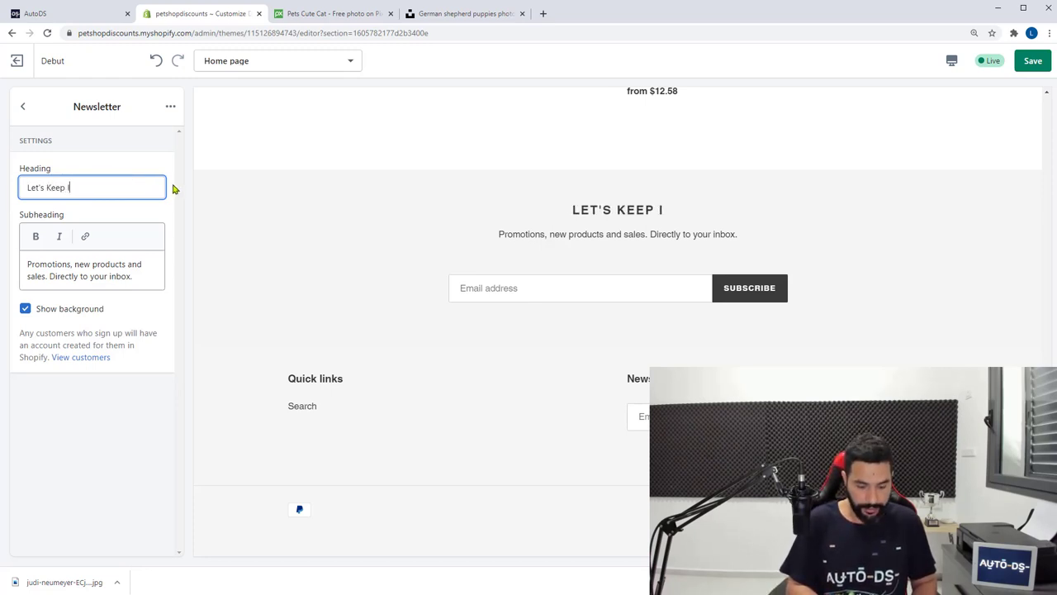
pyautogui.press('BackSpace')
pyautogui.press('BackSpace')
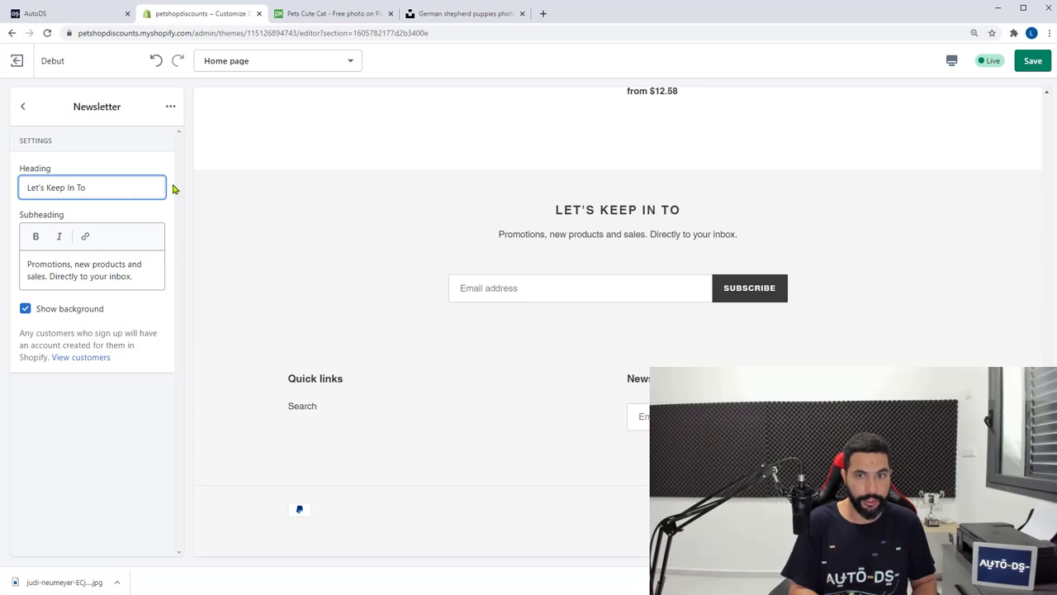
pyautogui.write('uch')
pyautogui.click(22, 106)
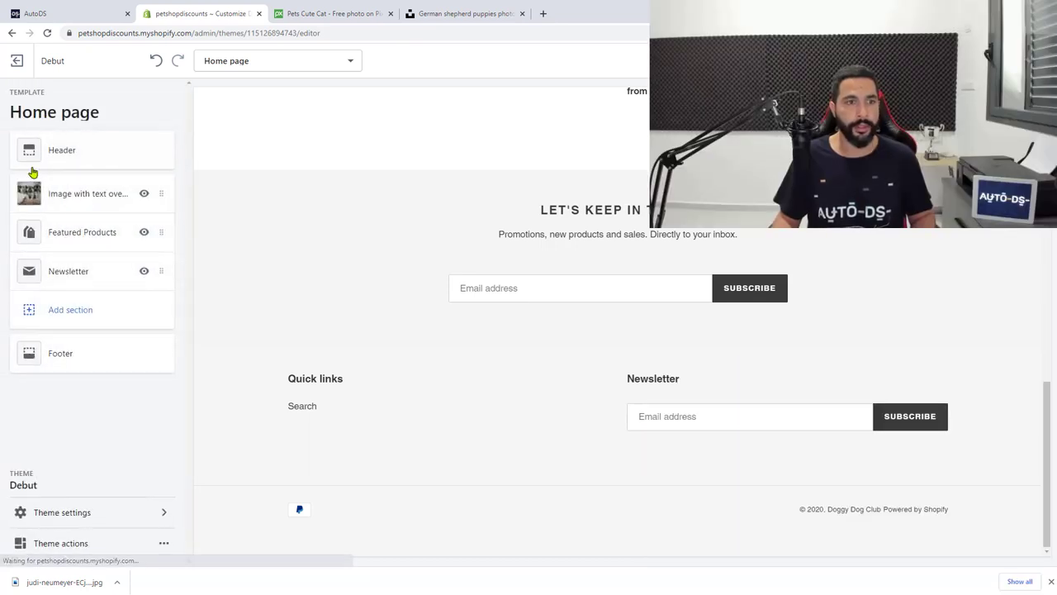
# Review the whole home page preview, from the announcement bar and puppies banner through Featured Products to the newsletter signup
pyautogui.scroll(1, 525, 330)
pyautogui.scroll(1, 525, 330)
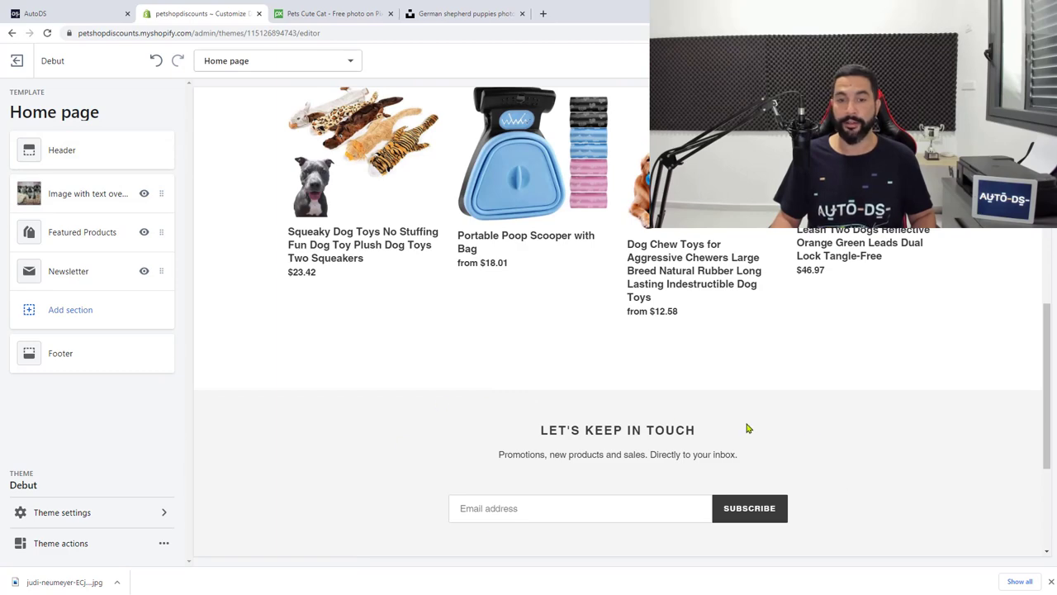
pyautogui.scroll(2, 566, 529)
pyautogui.scroll(-2, 600, 370)
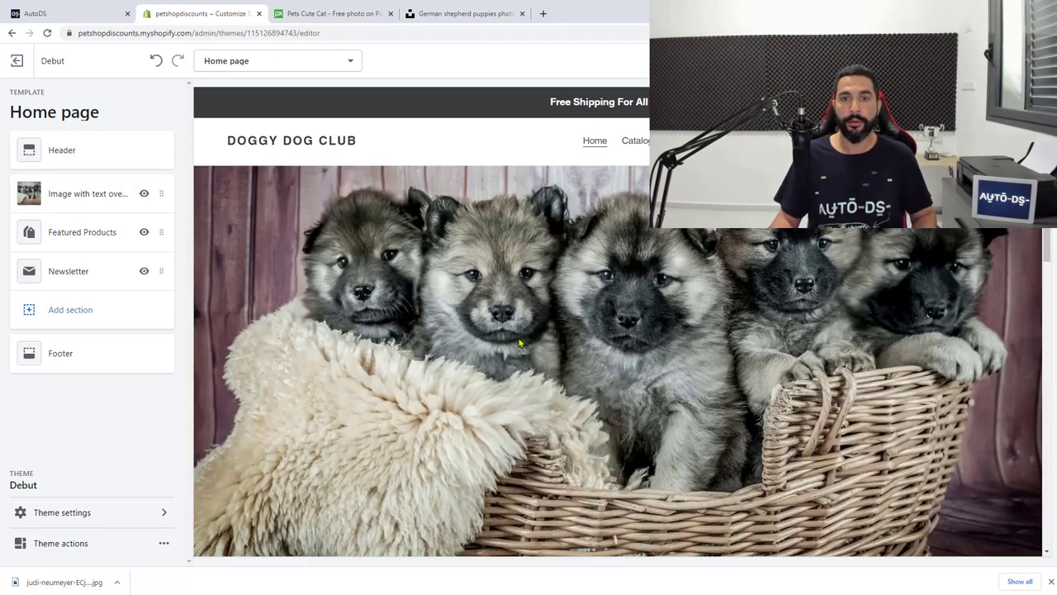
pyautogui.scroll(-1, 516, 341)
pyautogui.scroll(-5, 507, 342)
pyautogui.scroll(6, 503, 338)
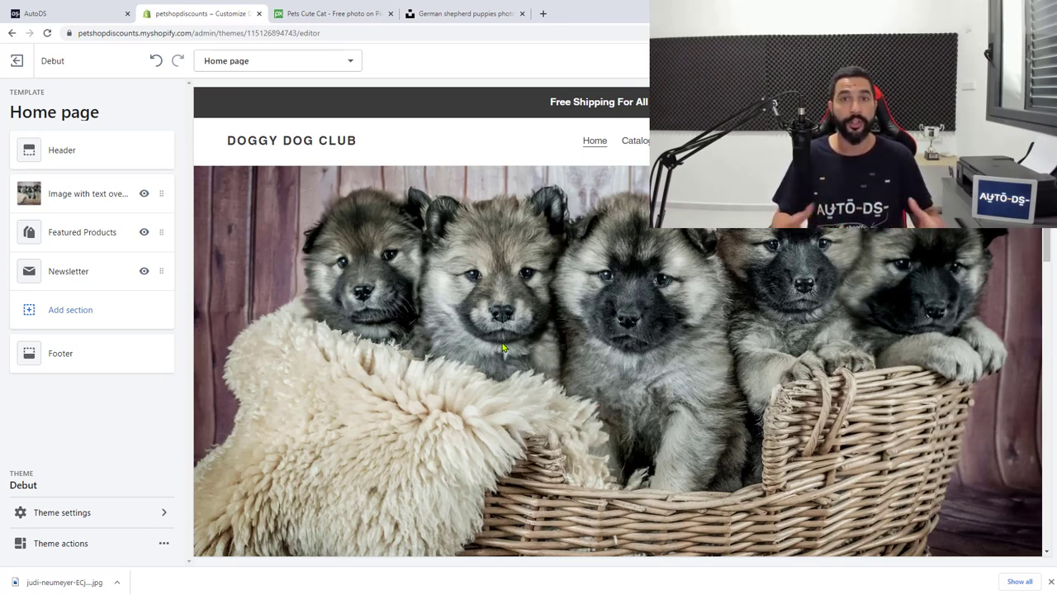
pyautogui.scroll(-10, 512, 331)
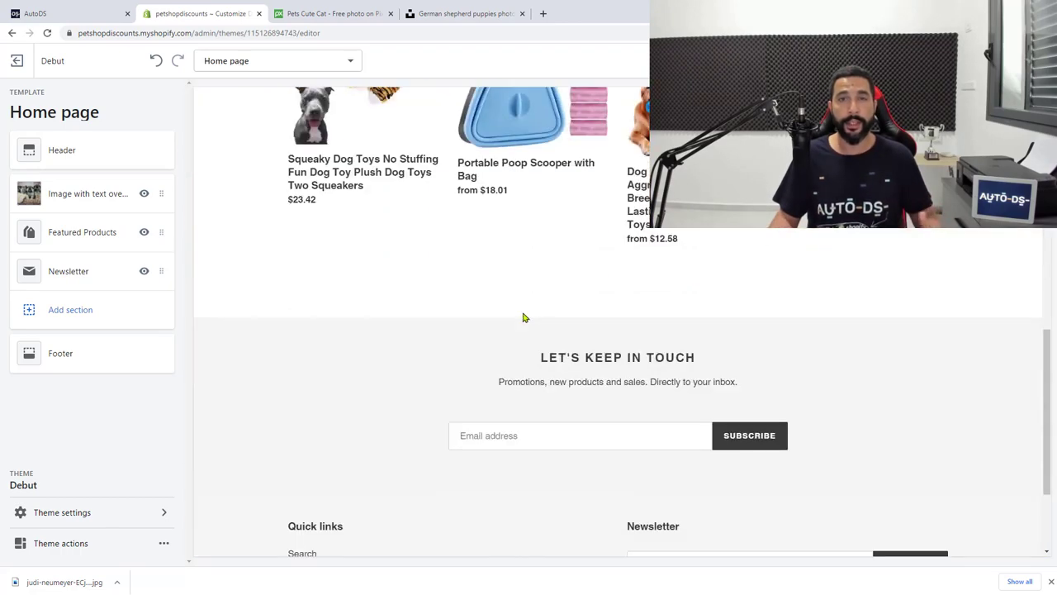
pyautogui.scroll(6, 521, 318)
pyautogui.scroll(5, 521, 327)
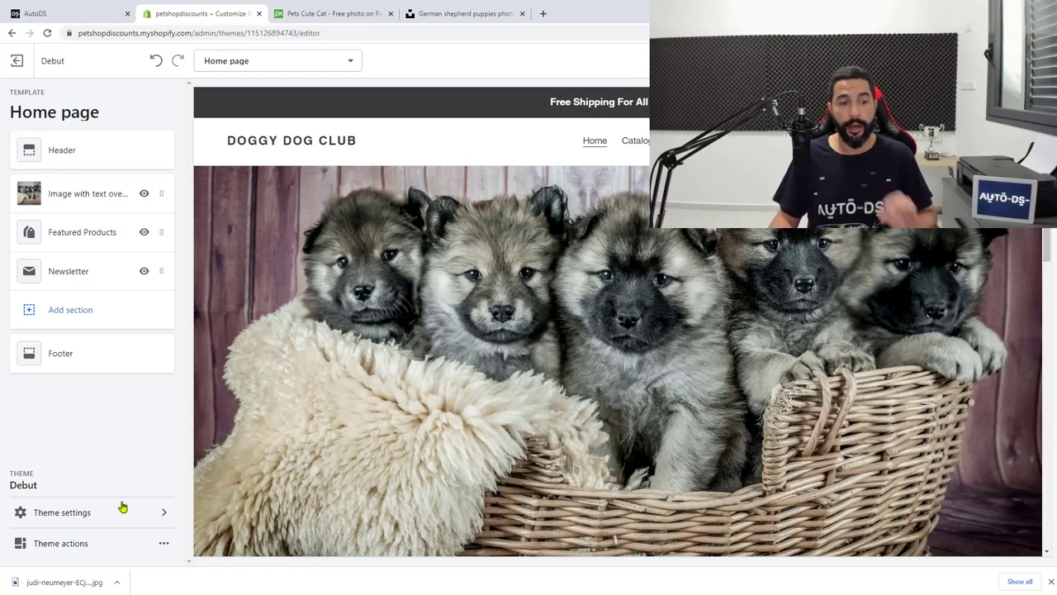
# Examine the theme's color settings for text, buttons, form fields, image overlays and page, and look at the typography settings
pyautogui.click(74, 513)
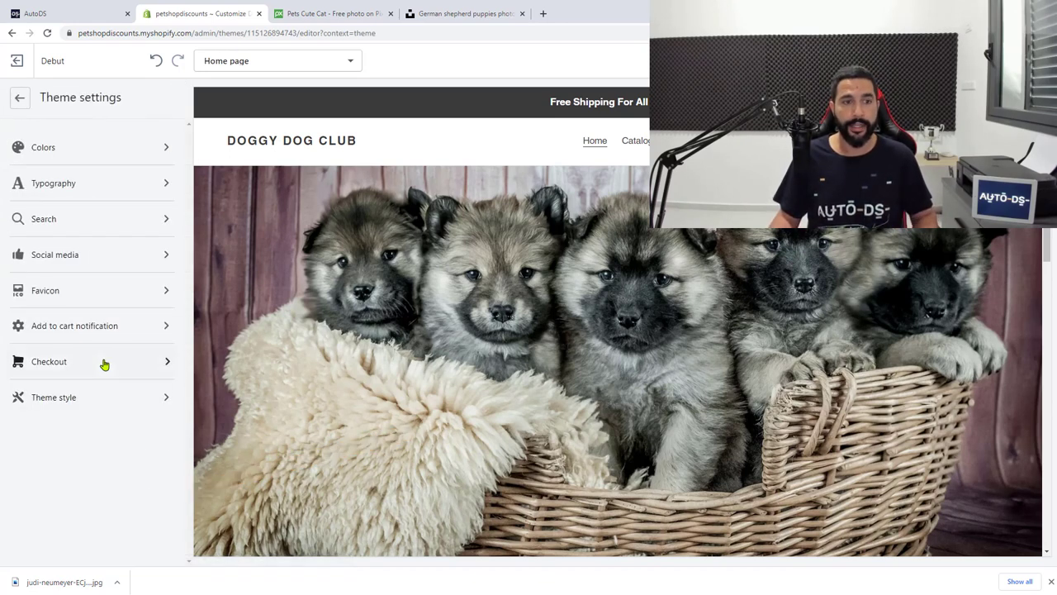
pyautogui.click(122, 155)
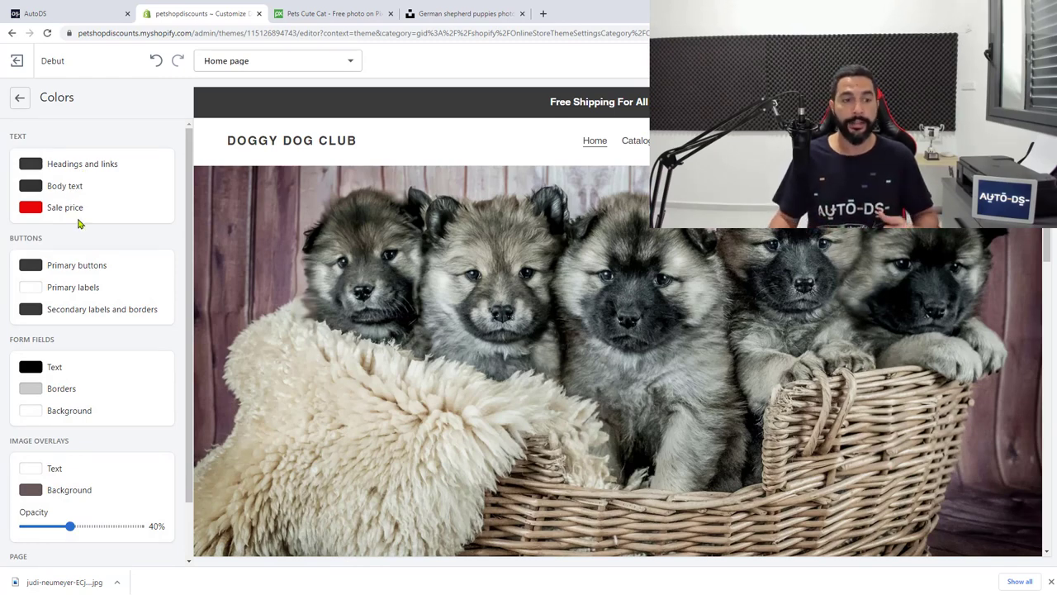
pyautogui.scroll(-2, 78, 223)
pyautogui.scroll(-5, 385, 270)
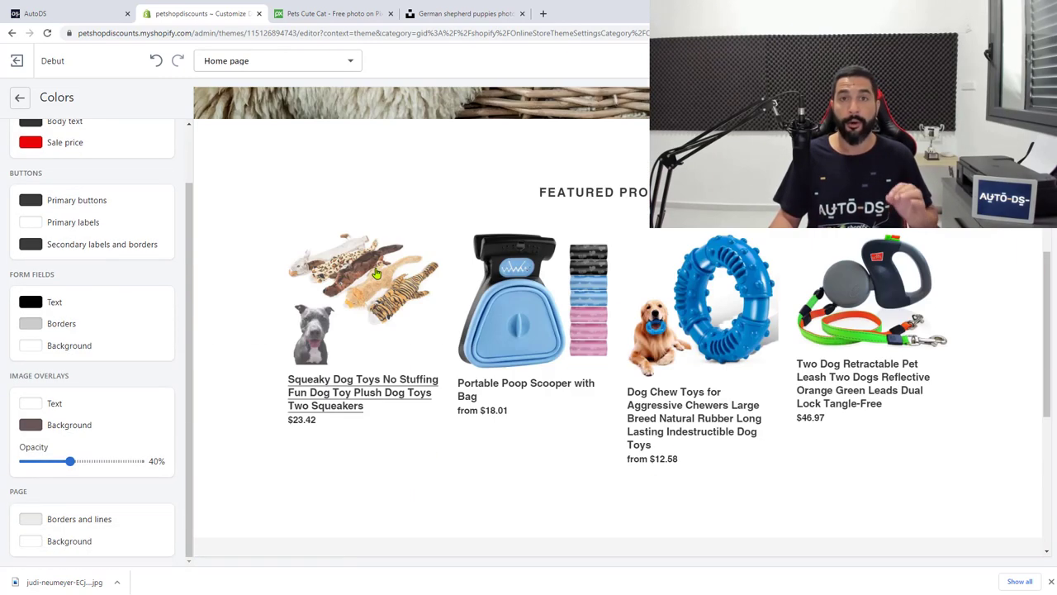
pyautogui.scroll(5, 376, 271)
pyautogui.scroll(3, 137, 265)
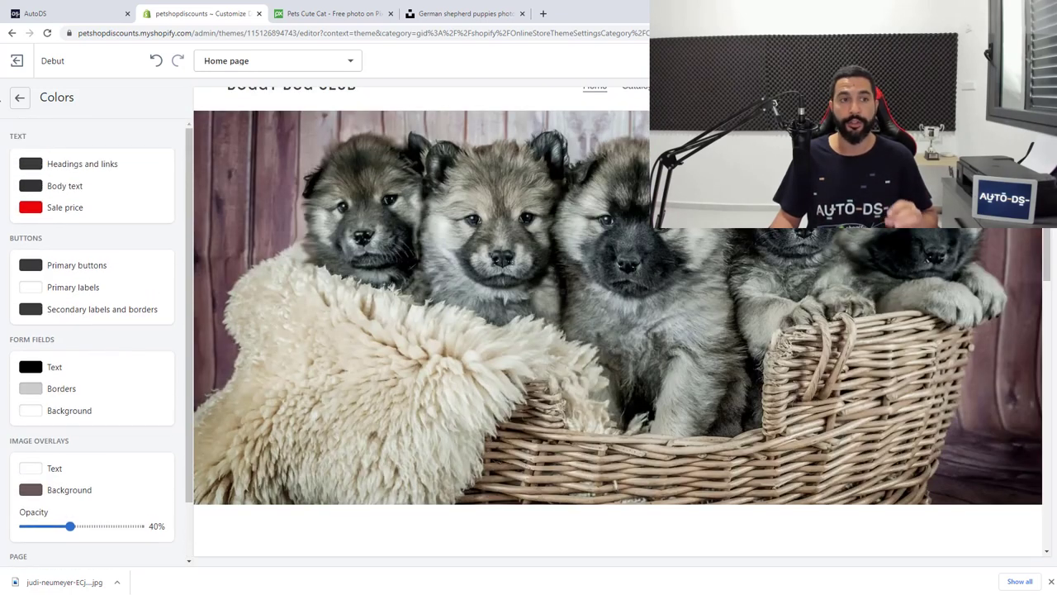
pyautogui.click(19, 97)
pyautogui.click(62, 190)
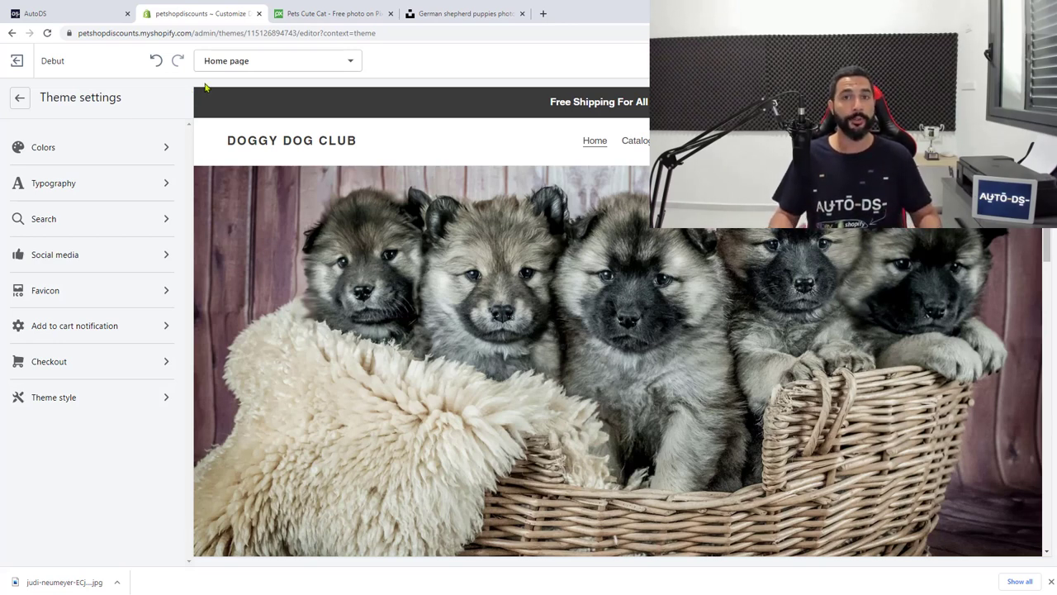
# Upload favicon.png from the HatchfulExport-All folder as the store's favicon image and save the theme
pyautogui.click(48, 299)
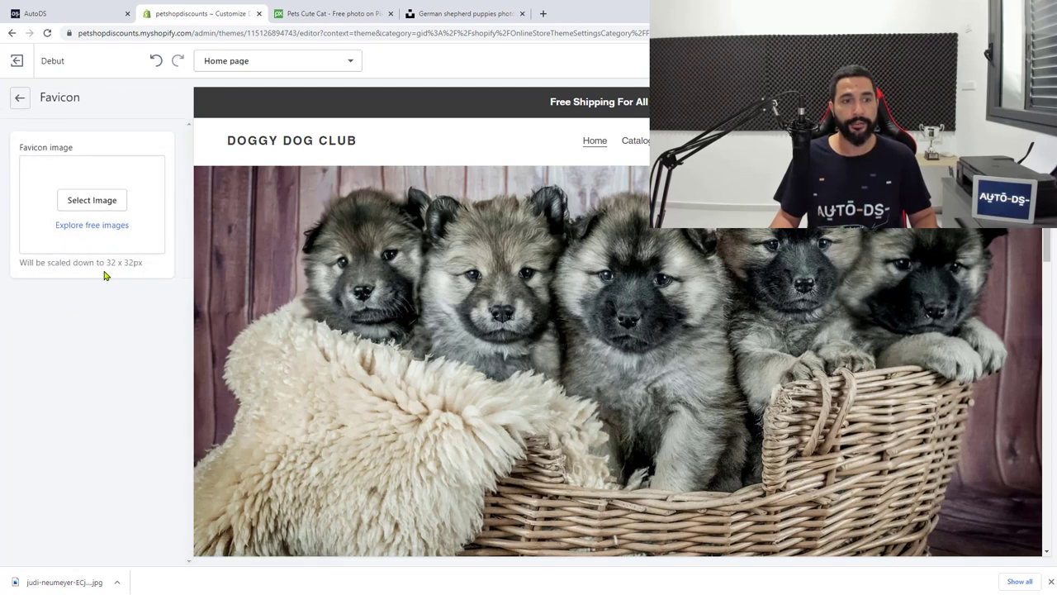
pyautogui.click(94, 207)
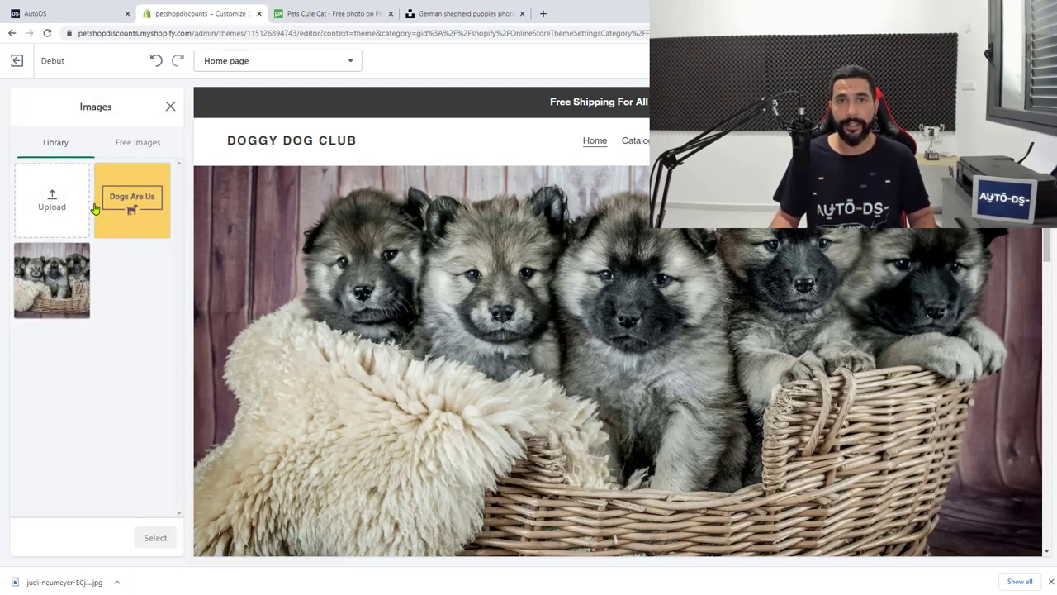
pyautogui.click(75, 209)
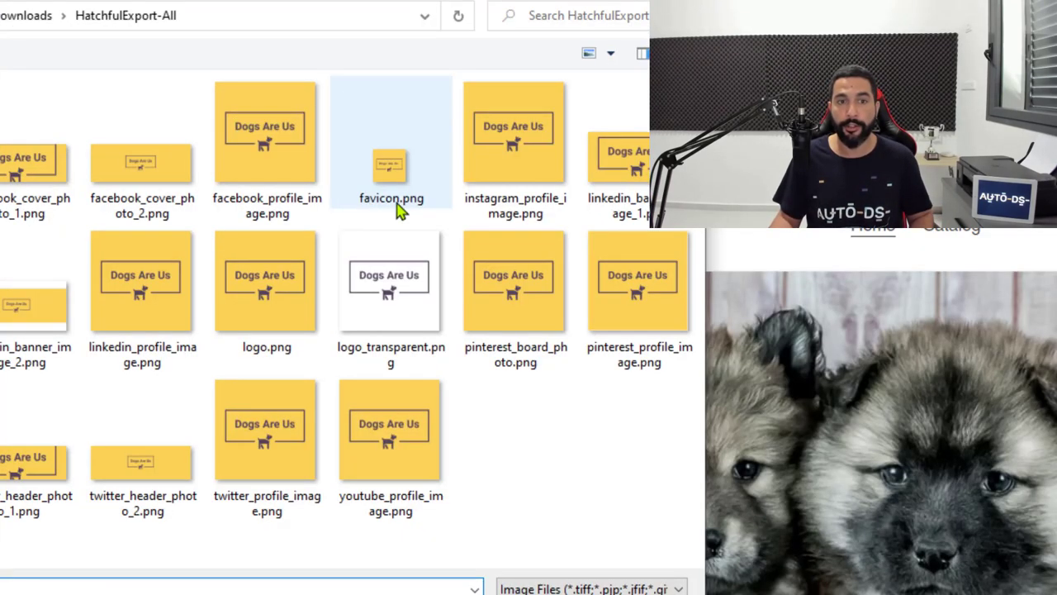
pyautogui.click(338, 130)
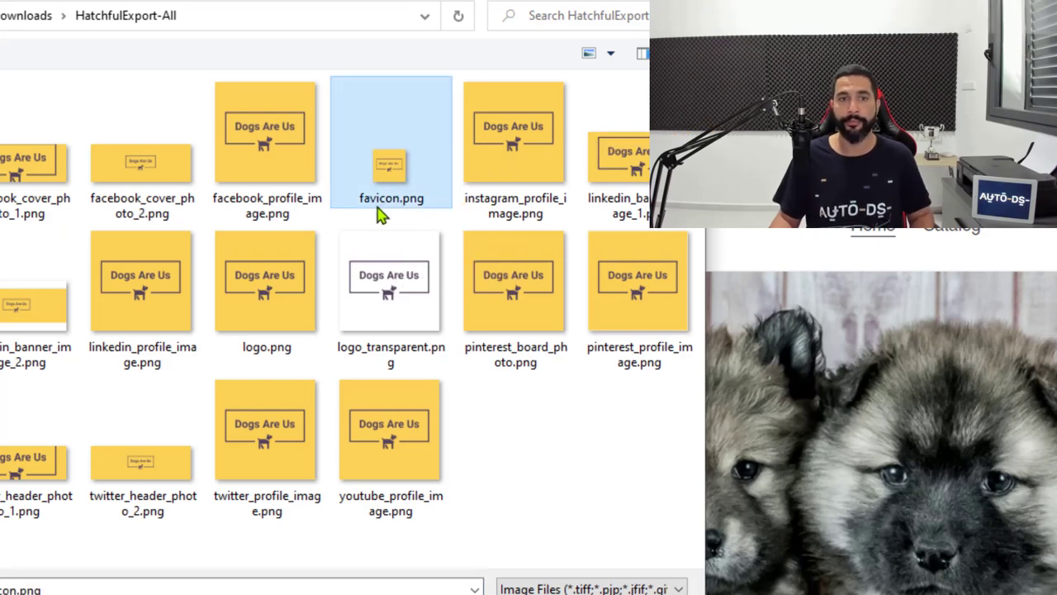
pyautogui.press('Return')
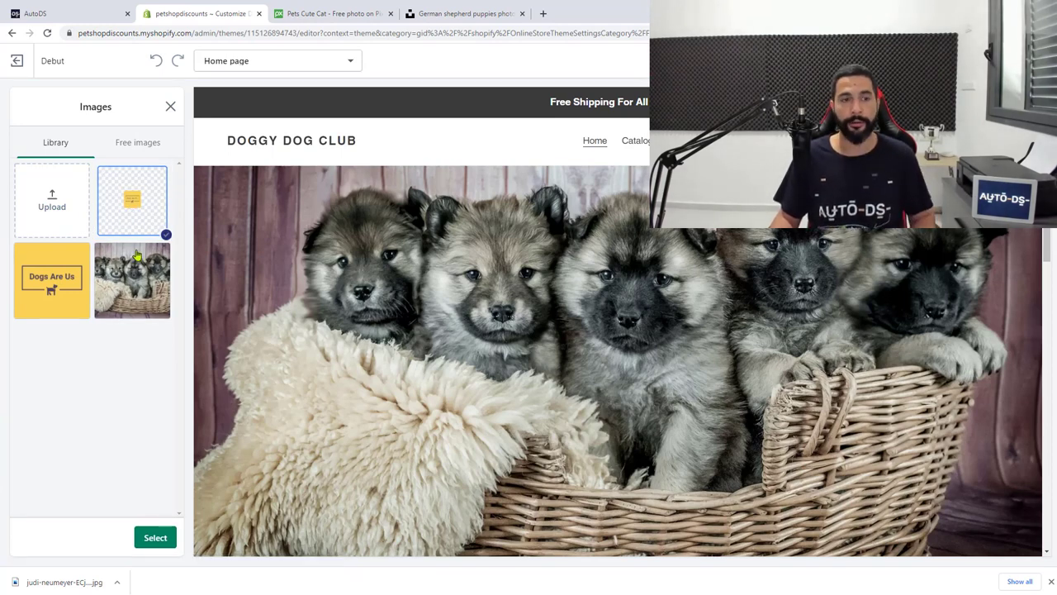
pyautogui.click(161, 539)
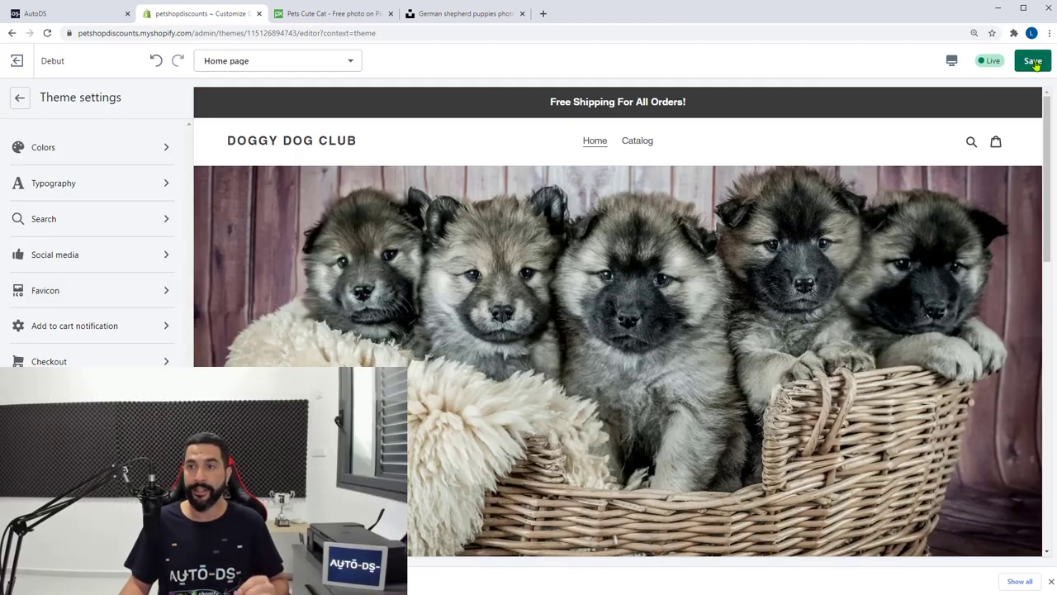
pyautogui.click(1033, 63)
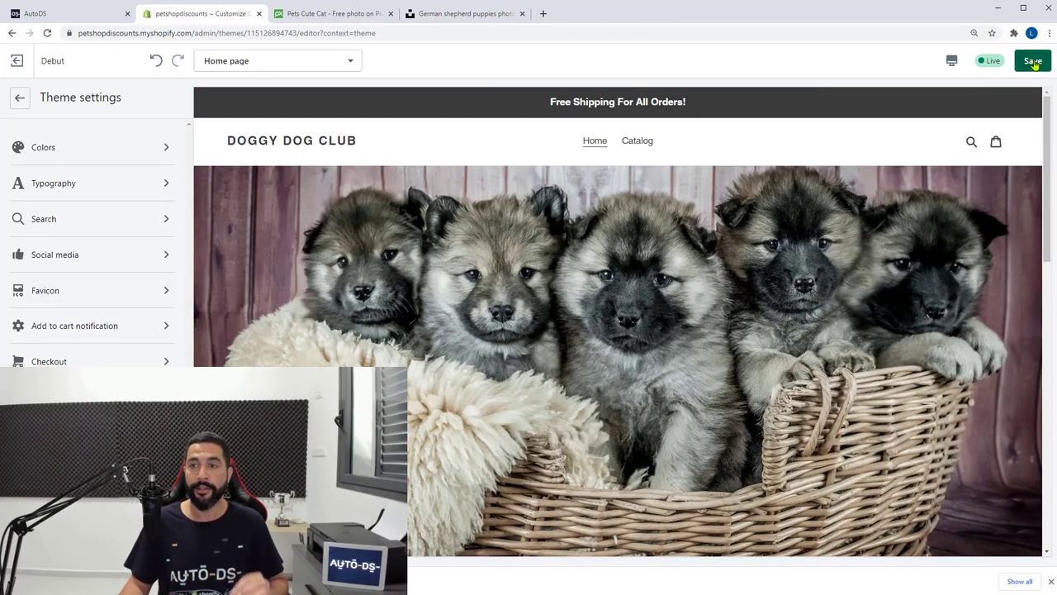
# Check the mobile preview of the home page from the header to the featured products, and return to the desktop preview
pyautogui.click(952, 65)
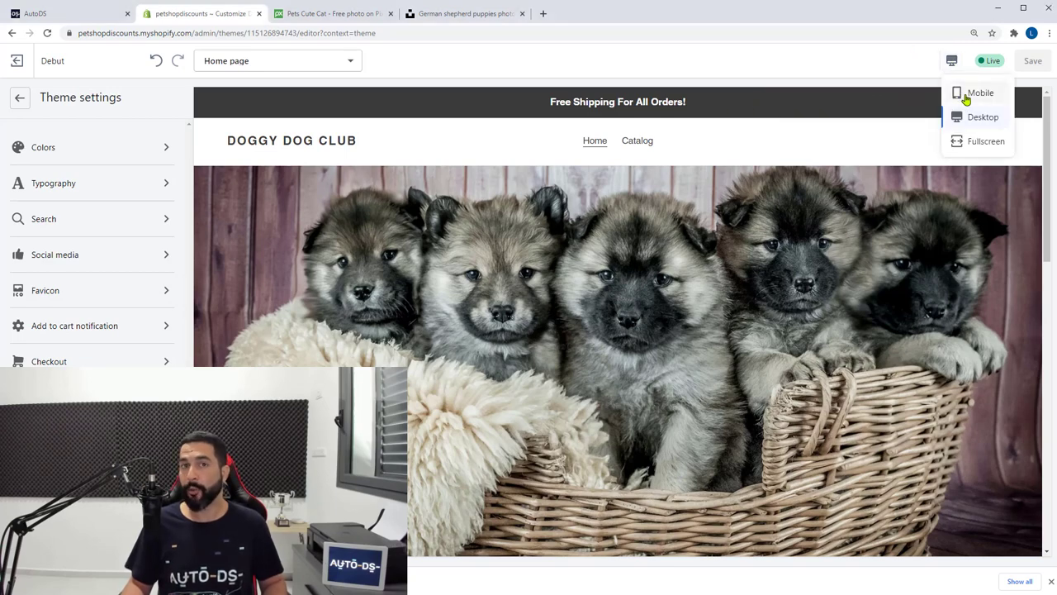
pyautogui.click(959, 96)
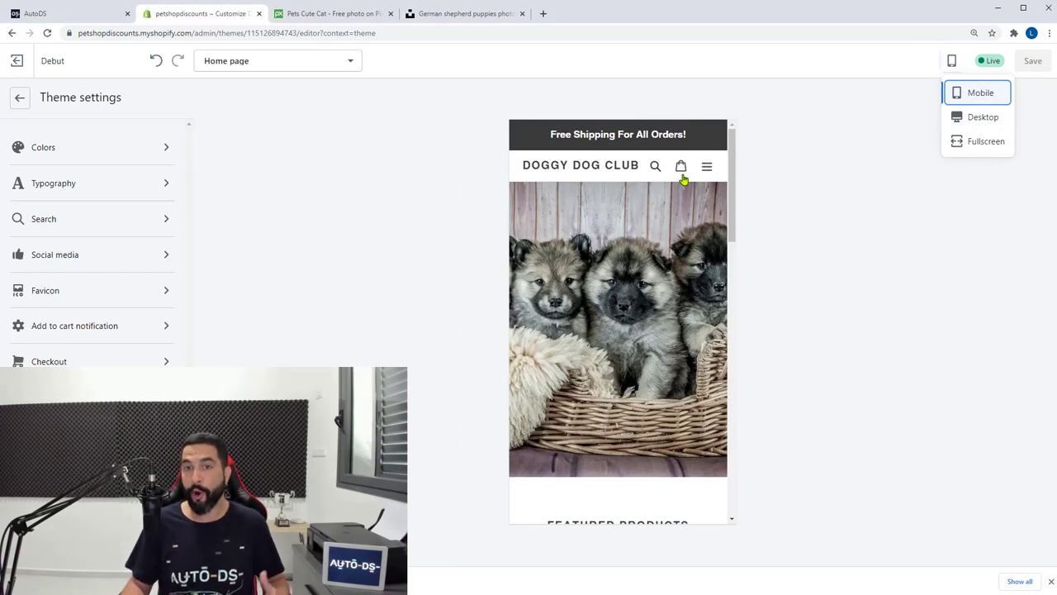
pyautogui.scroll(-1, 683, 201)
pyautogui.scroll(1, 682, 190)
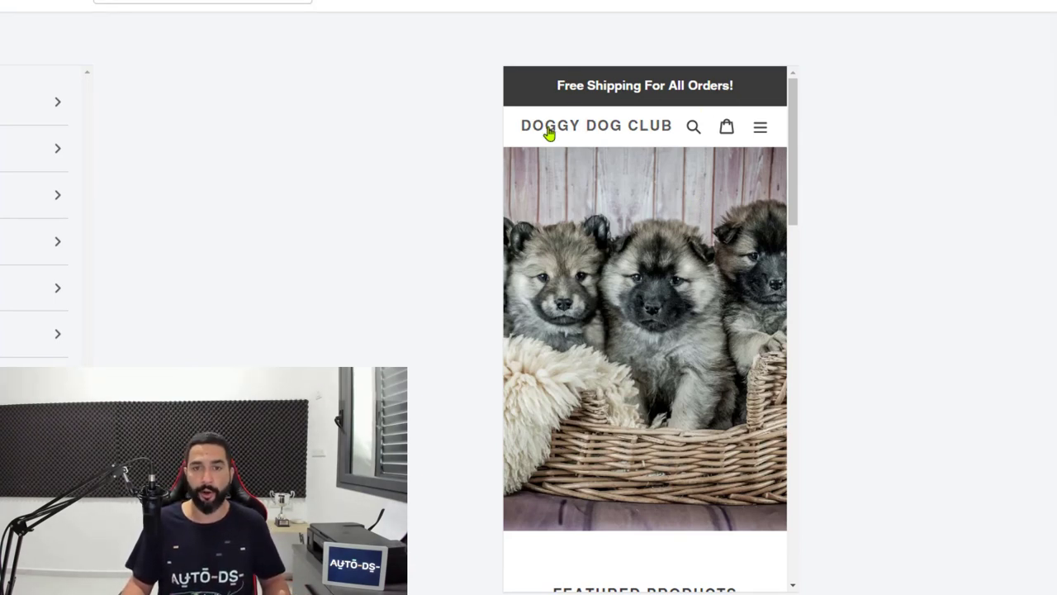
pyautogui.scroll(-1, 645, 128)
pyautogui.scroll(1, 612, 160)
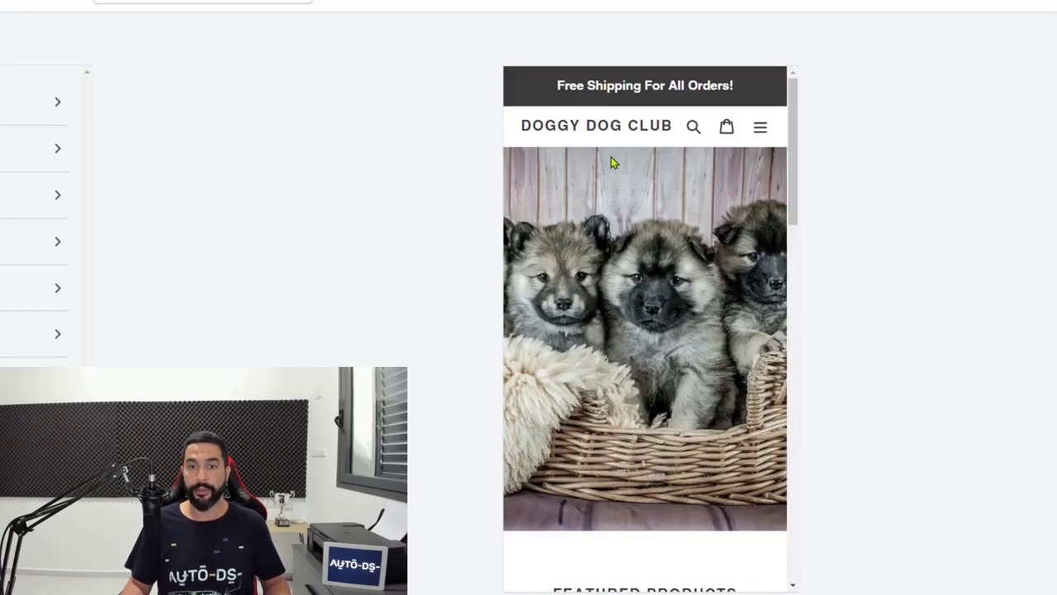
pyautogui.scroll(-2, 710, 210)
pyautogui.scroll(-3, 672, 179)
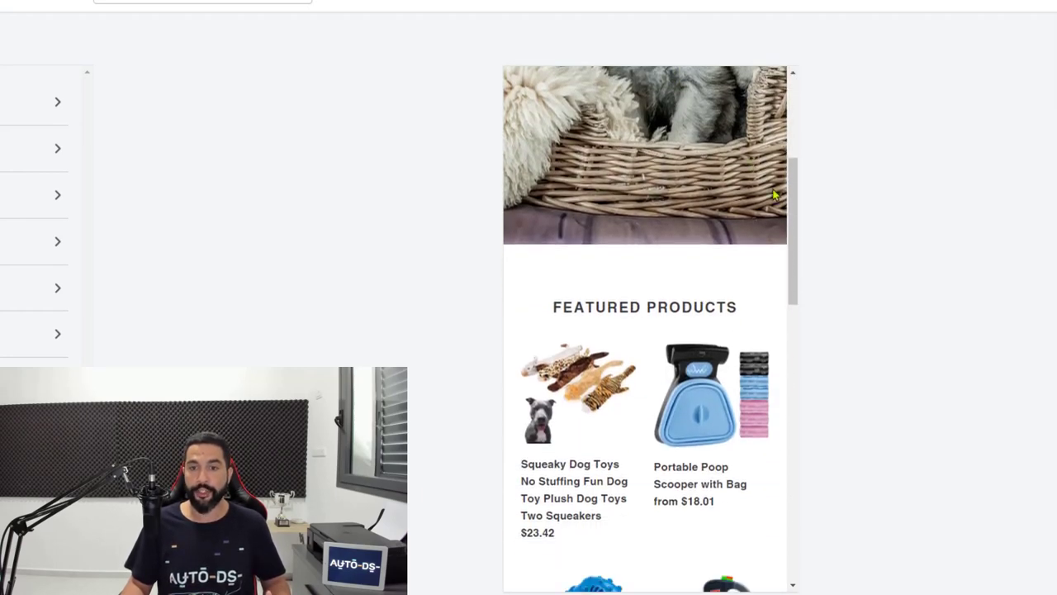
pyautogui.moveTo(796, 195); pyautogui.dragTo(735, 268)
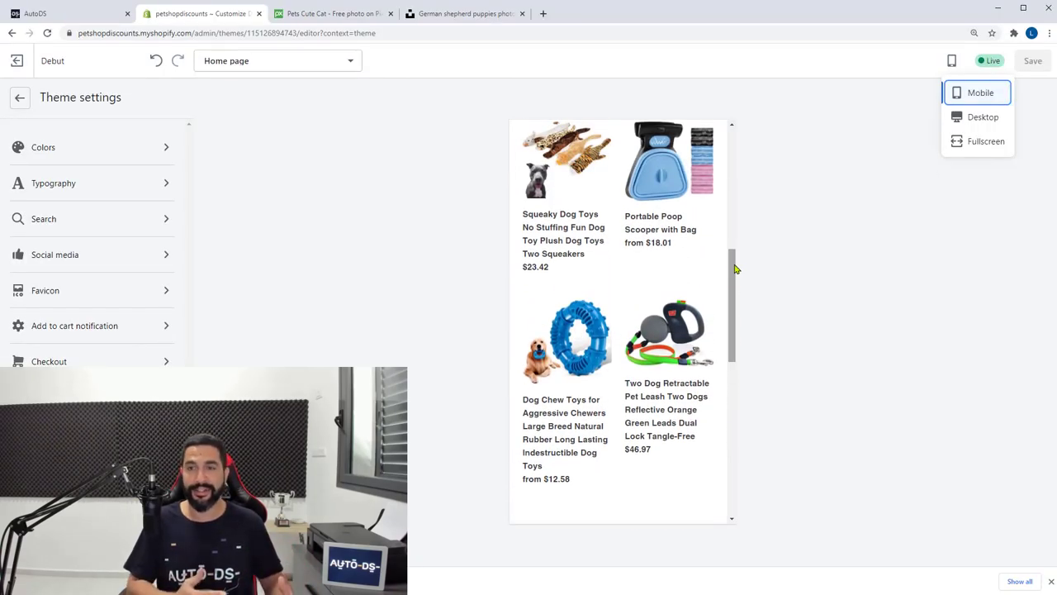
pyautogui.click(989, 117)
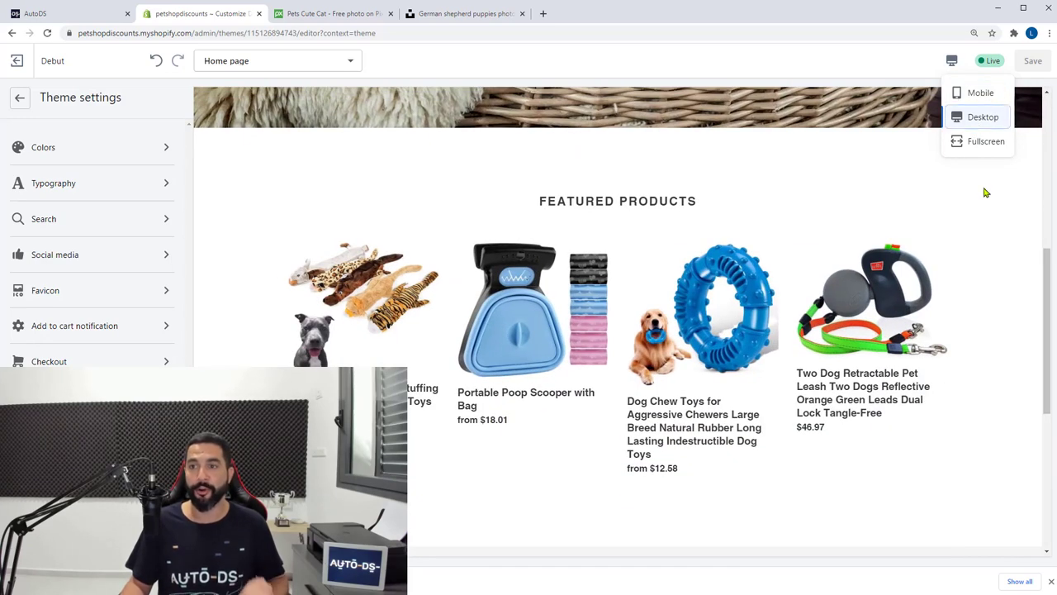
# Exit the theme editor, view the live store, and look over its home page from the announcement bar to Featured Products
pyautogui.click(982, 192)
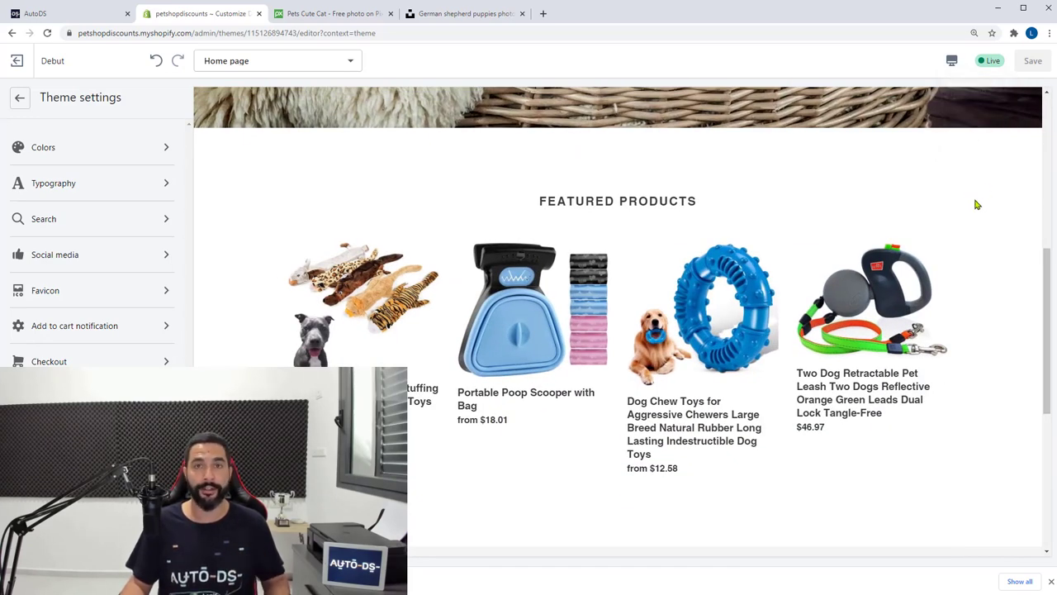
pyautogui.click(18, 62)
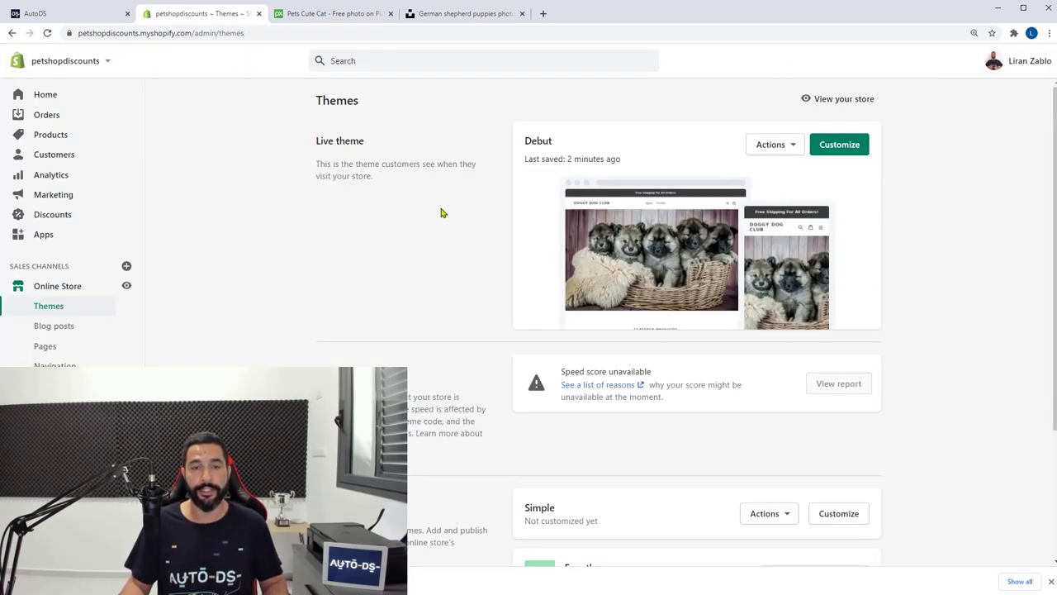
pyautogui.click(835, 100)
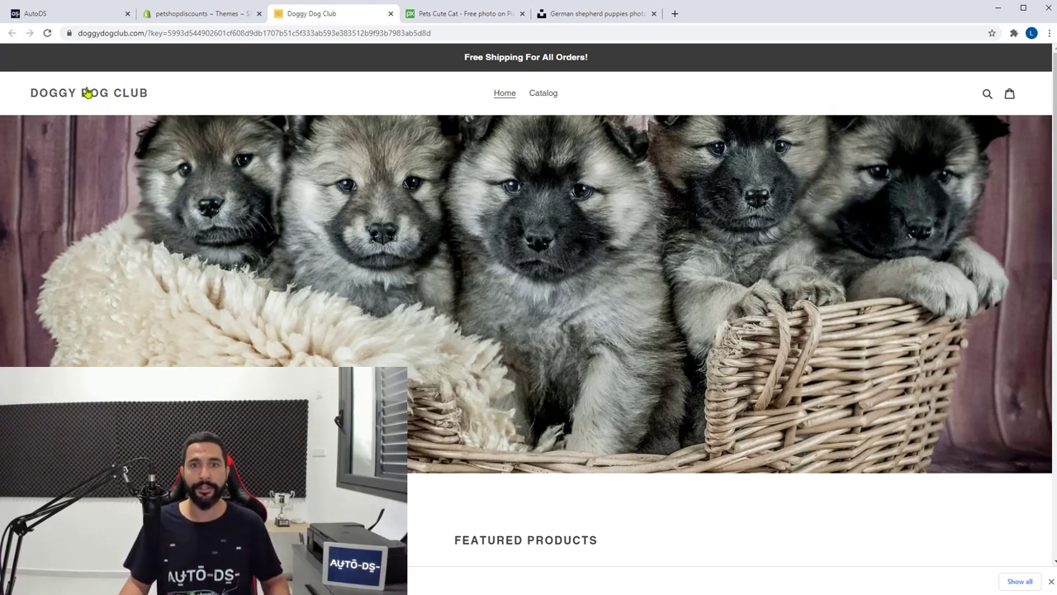
pyautogui.scroll(-1, 89, 94)
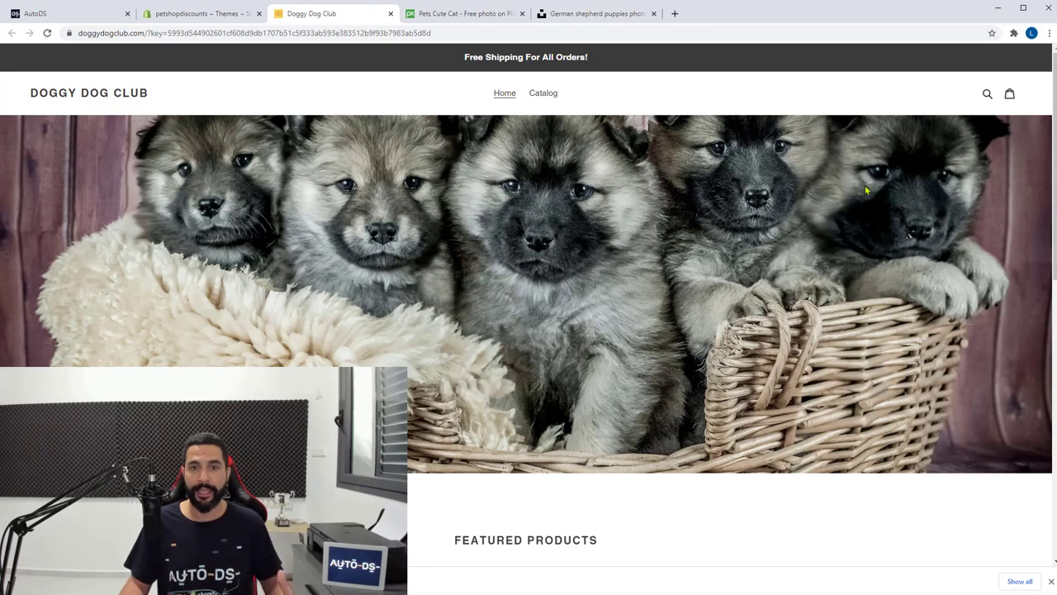
pyautogui.scroll(-2, 864, 190)
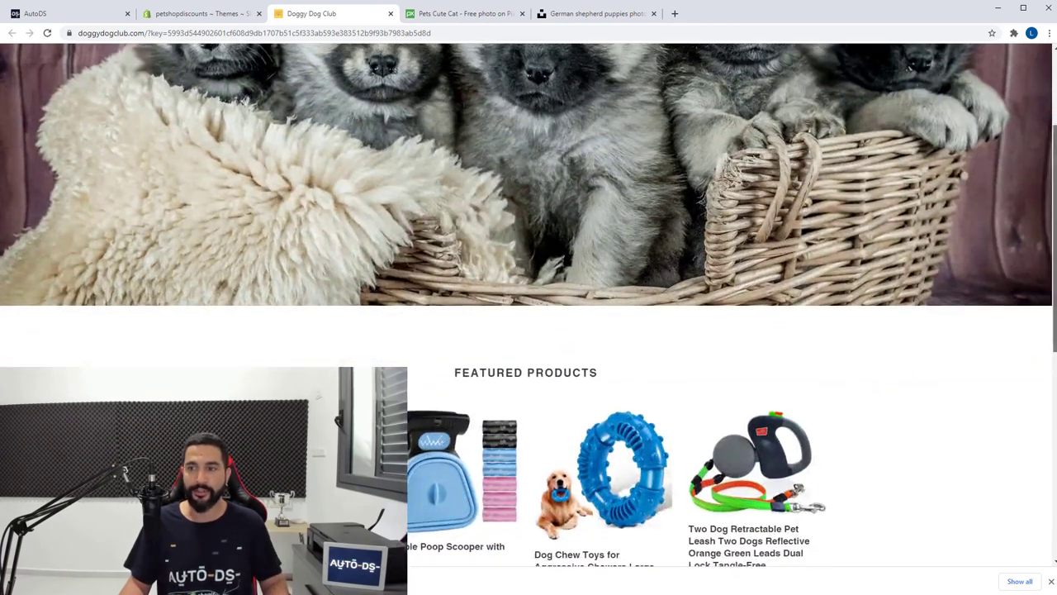
pyautogui.scroll(-3, 746, 228)
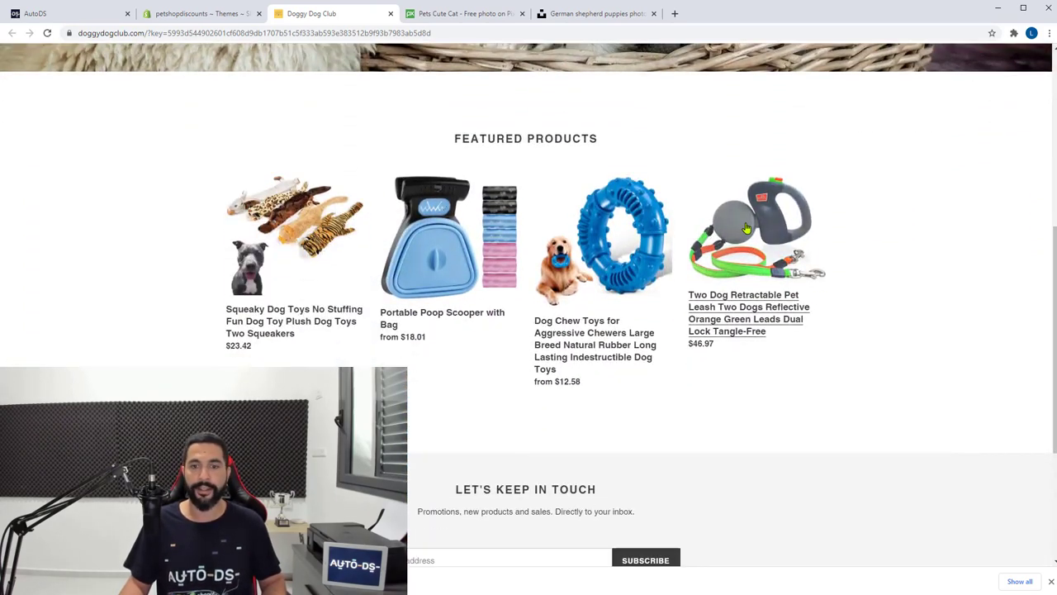
# Open the Two Dog Retractable Pet Leash product page and review its images, purchase options, description and related products
pyautogui.click(745, 228)
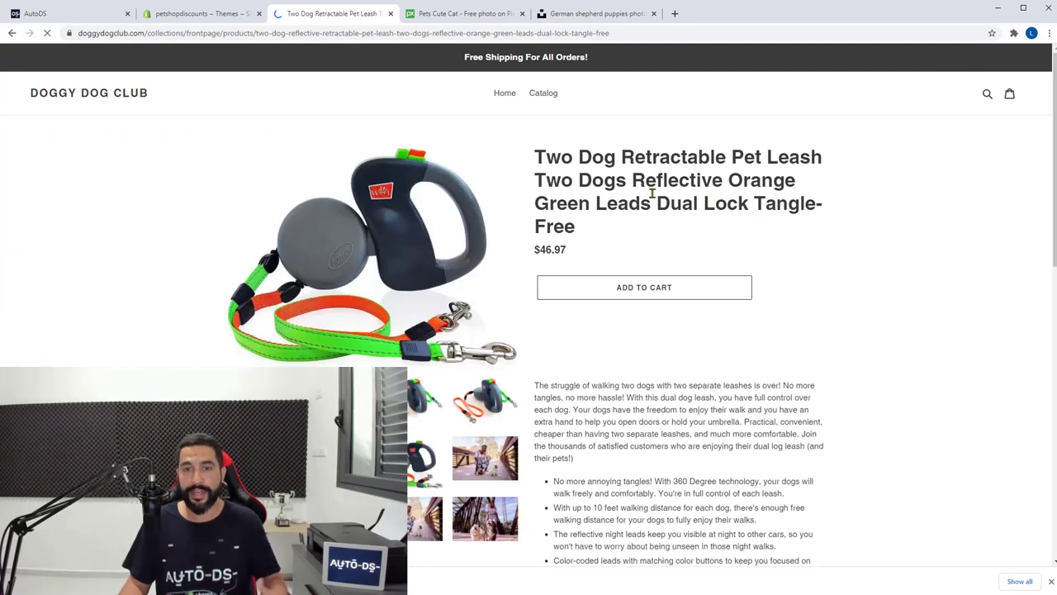
pyautogui.scroll(-2, 727, 173)
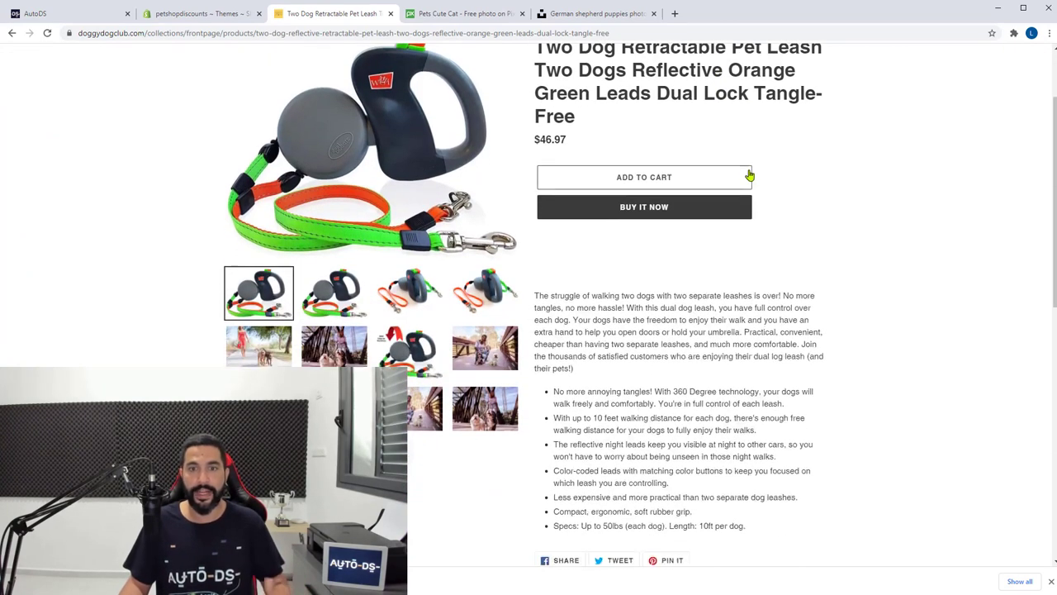
pyautogui.scroll(-3, 768, 206)
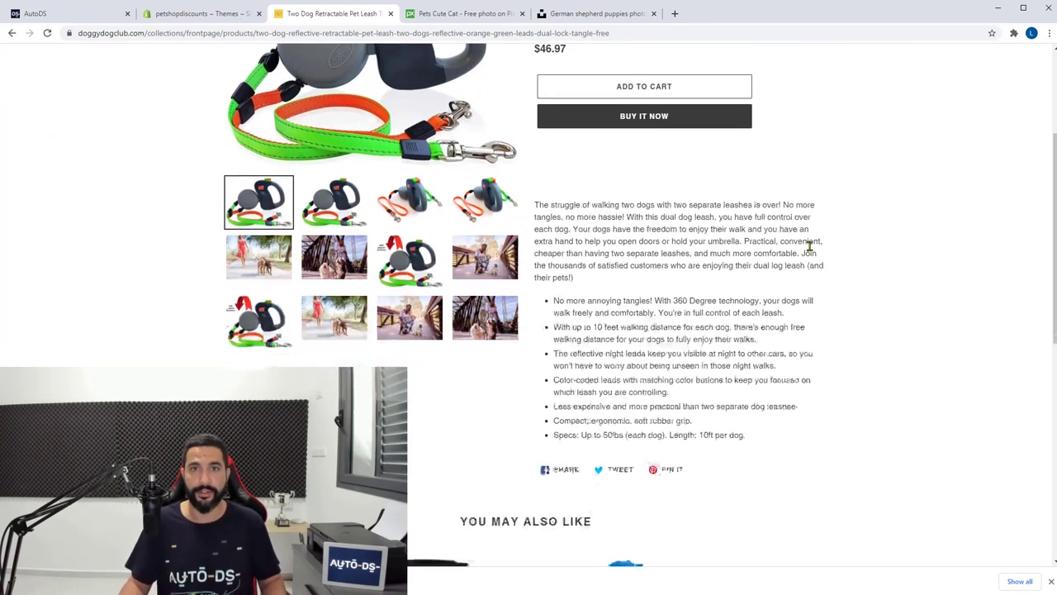
pyautogui.scroll(-2, 778, 228)
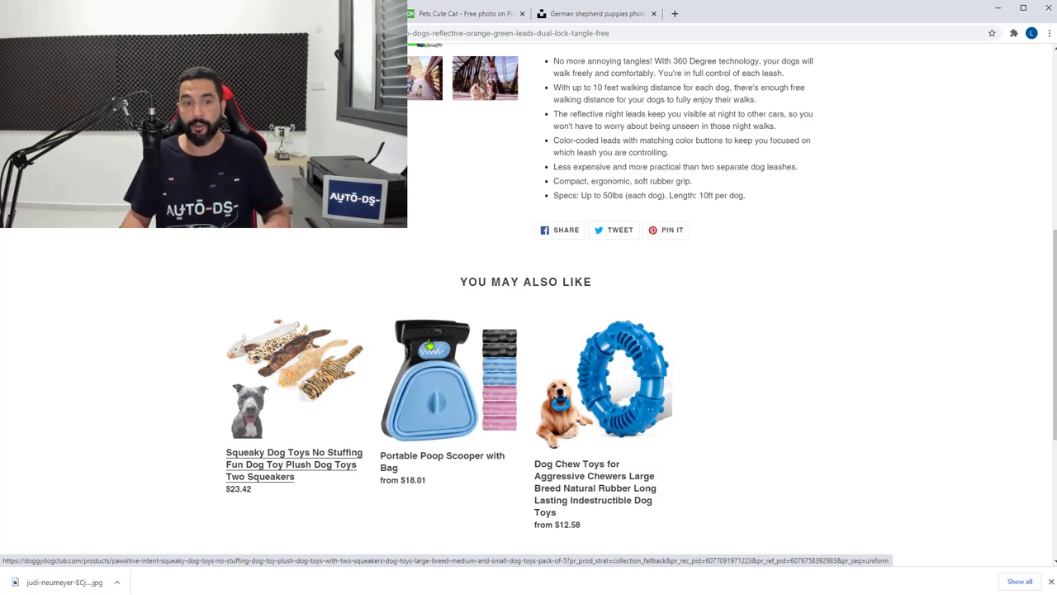
pyautogui.scroll(7, 571, 392)
pyautogui.scroll(1, 560, 262)
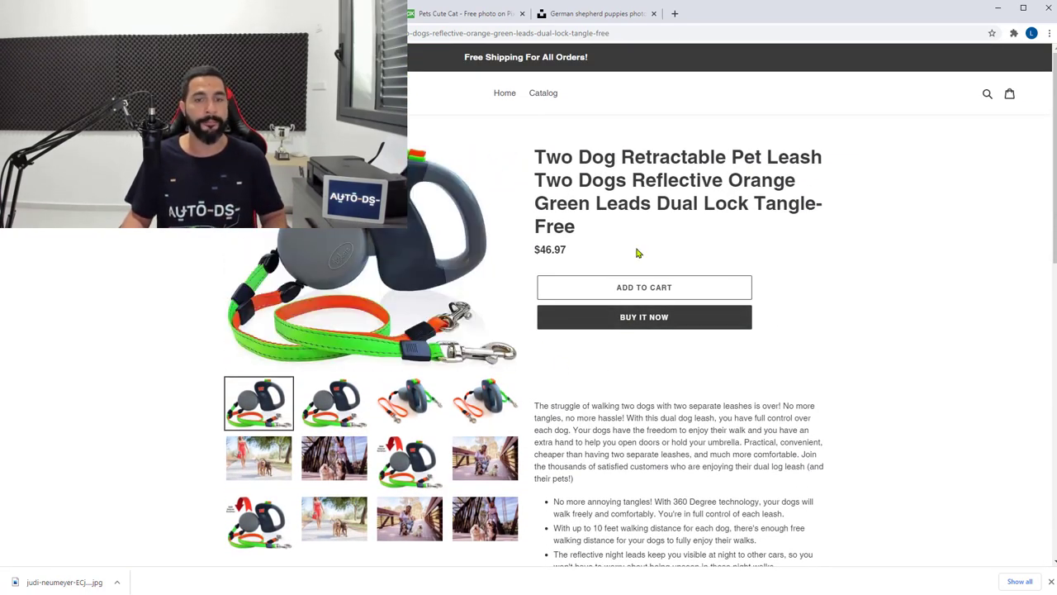
# Return to the store's home page and check the newsletter signup, footer, Featured Products and puppies banner
pyautogui.hotkey('alt', 'Left')
pyautogui.scroll(-3, 859, 246)
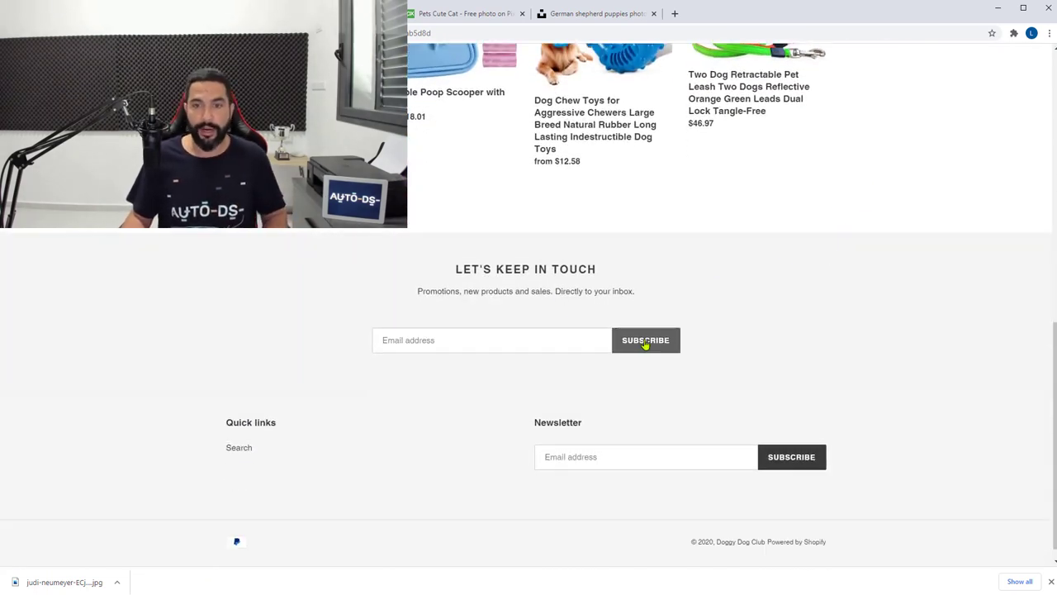
pyautogui.scroll(-1, 829, 376)
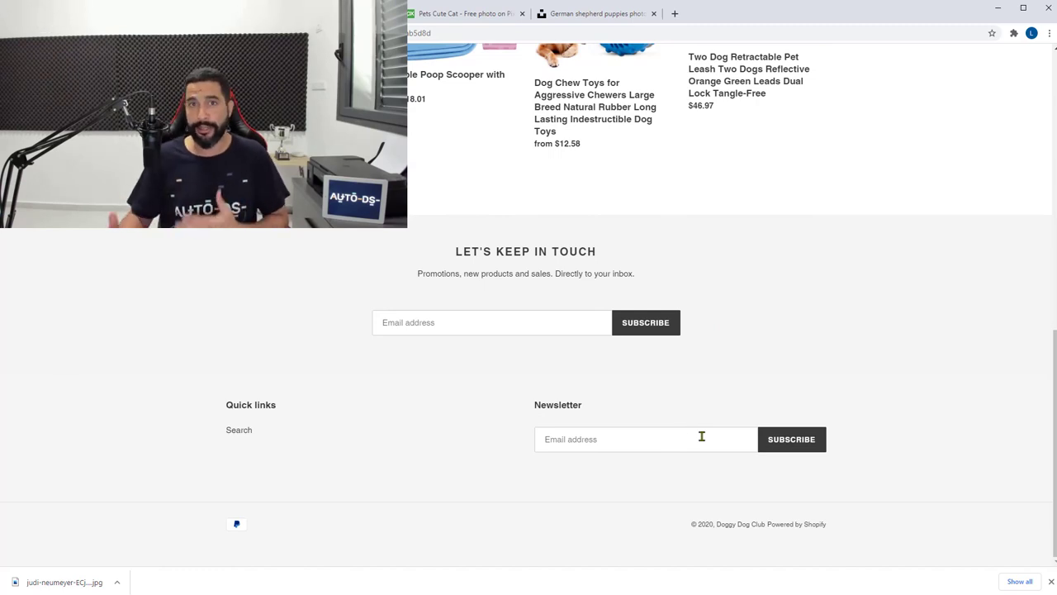
pyautogui.scroll(3, 698, 434)
pyautogui.scroll(-1, 698, 446)
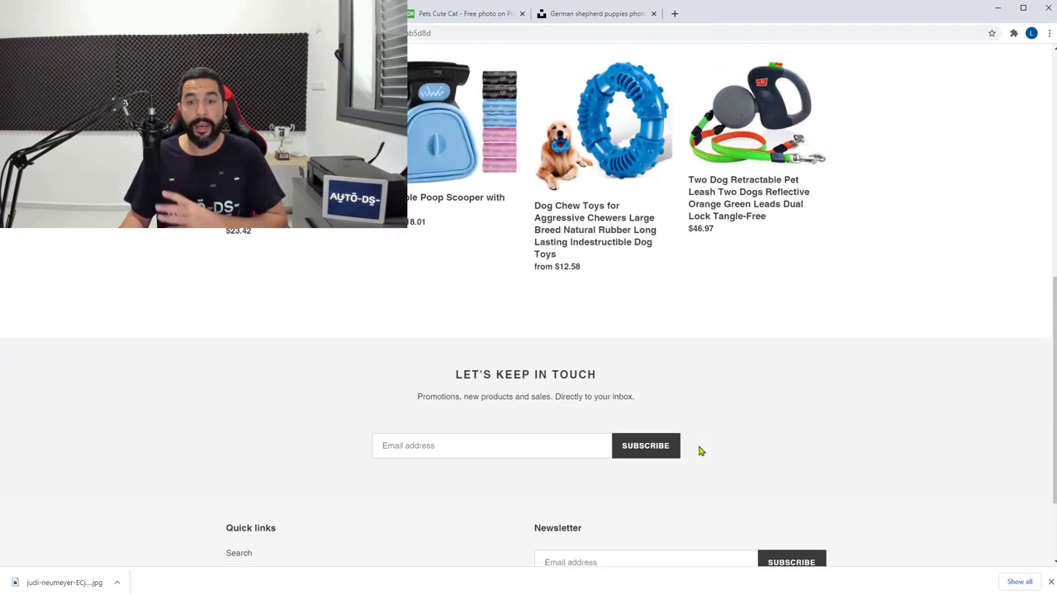
pyautogui.scroll(1, 698, 449)
pyautogui.scroll(6, 698, 450)
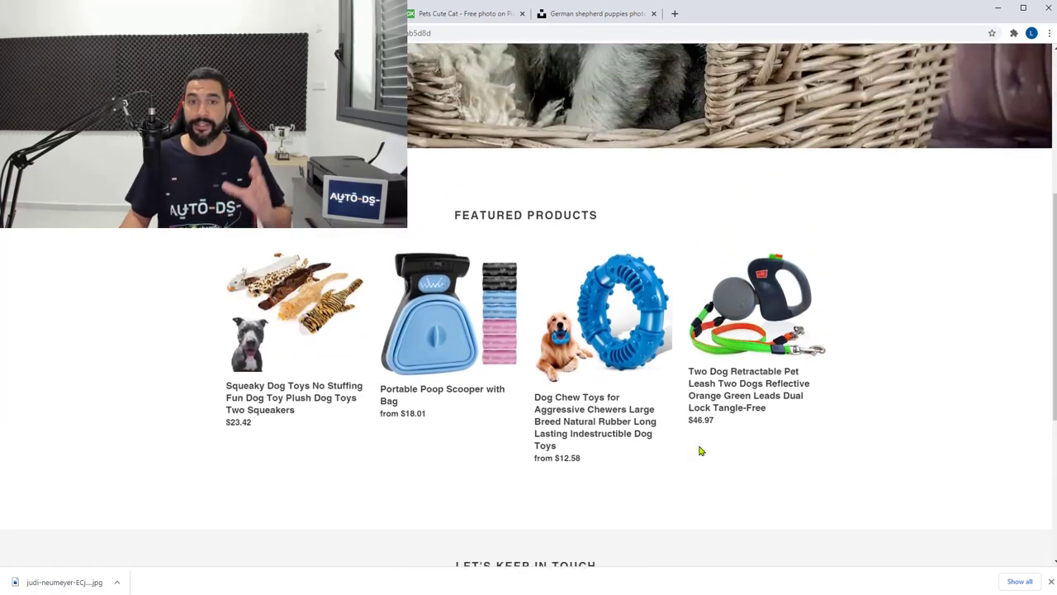
pyautogui.scroll(-3, 699, 450)
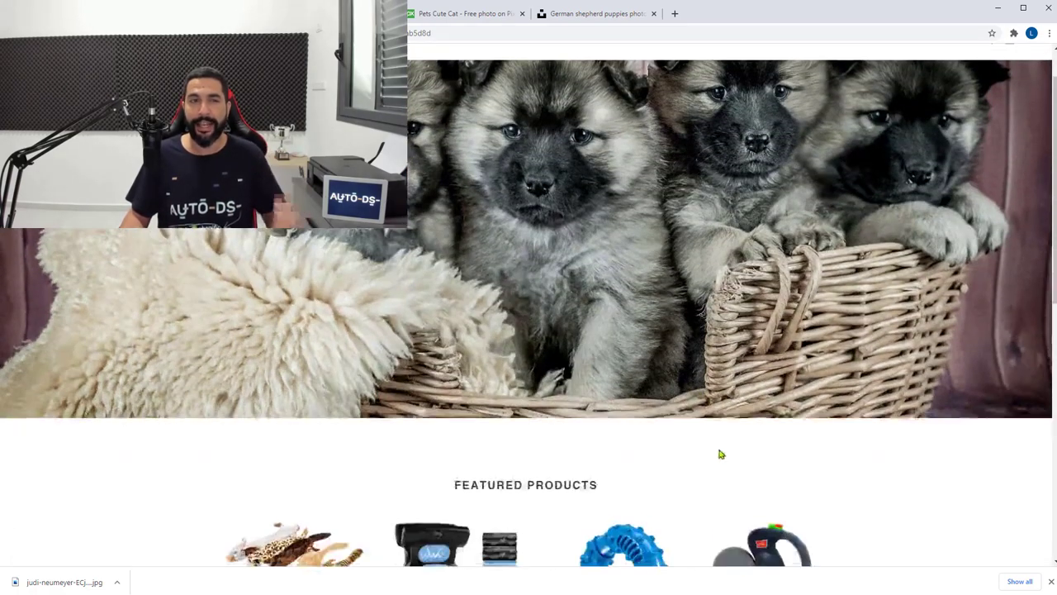
pyautogui.scroll(1, 684, 419)
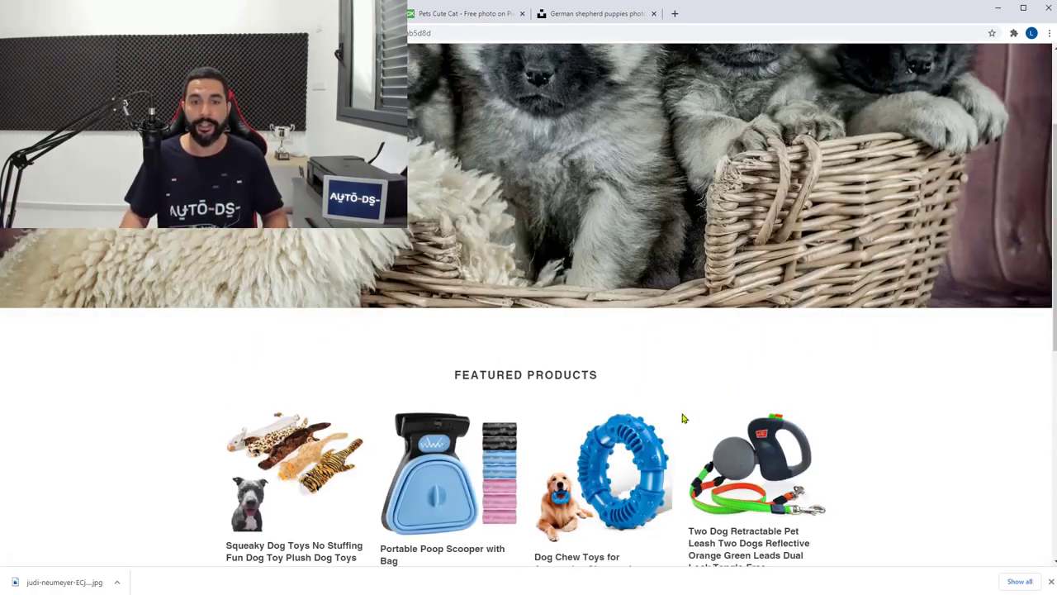